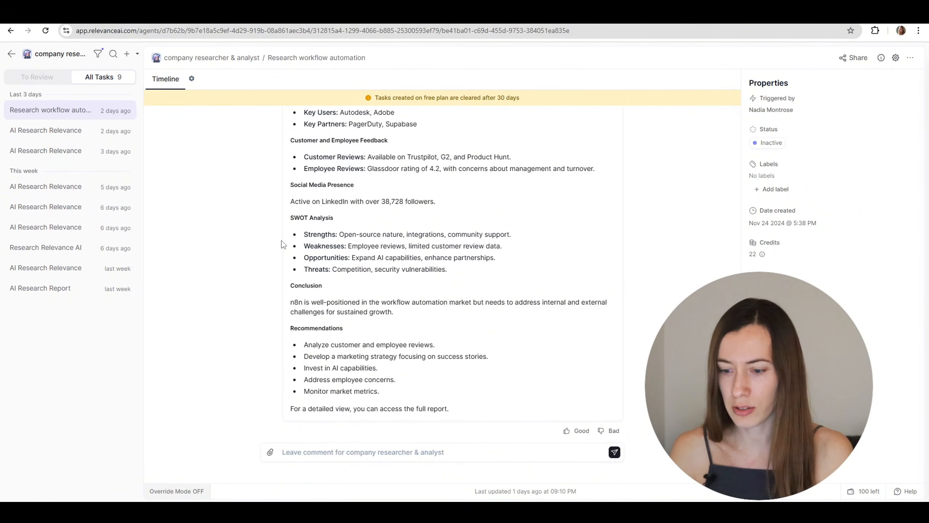
Review the finished n8n report in the earlier research workflow automation task, down to its recommendations
scroll(314, 218, up, 6)
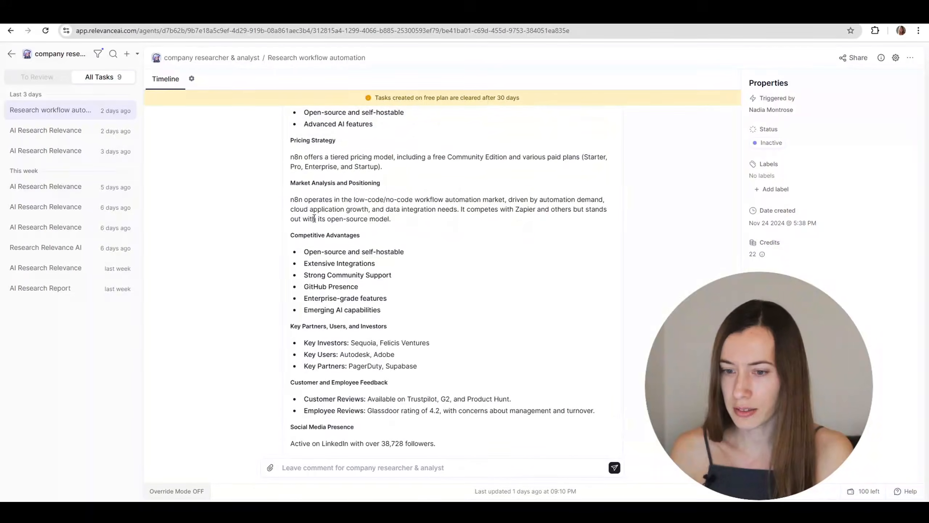
scroll(314, 218, up, 7)
scroll(341, 236, down, 9)
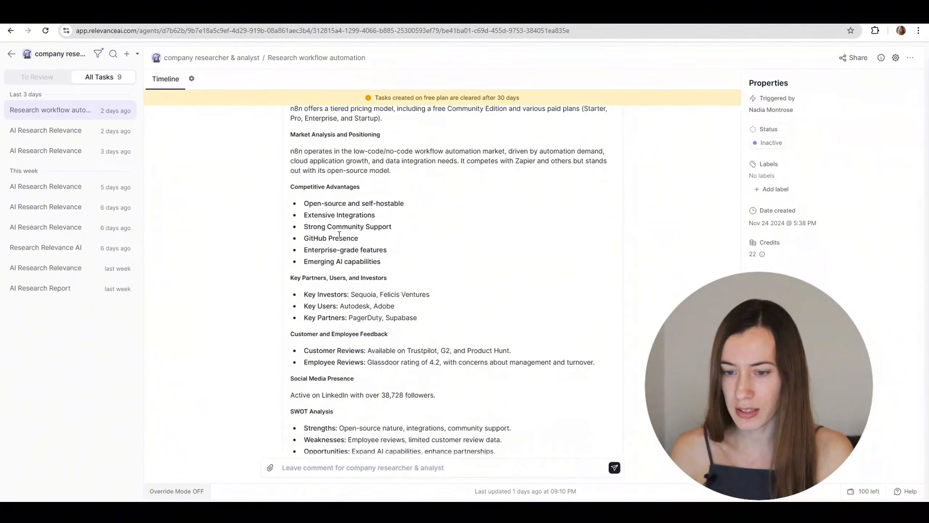
scroll(339, 234, down, 5)
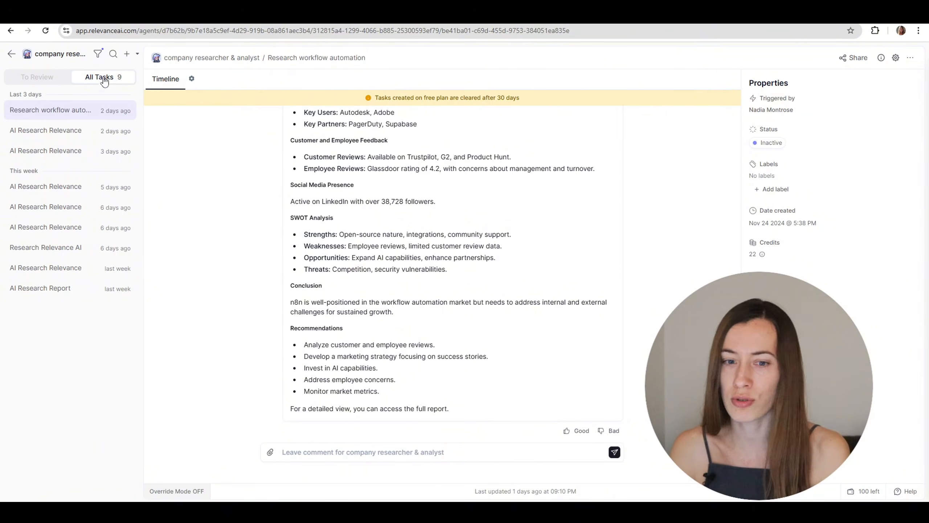
Create a new task for the company researcher & analyst agent with the prompt "research n8n" and submit it
click(127, 54)
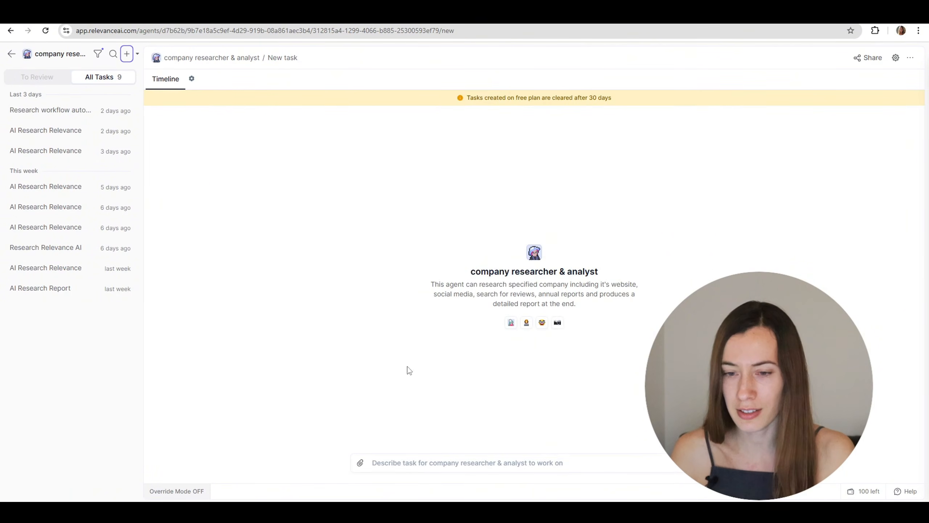
click(420, 464)
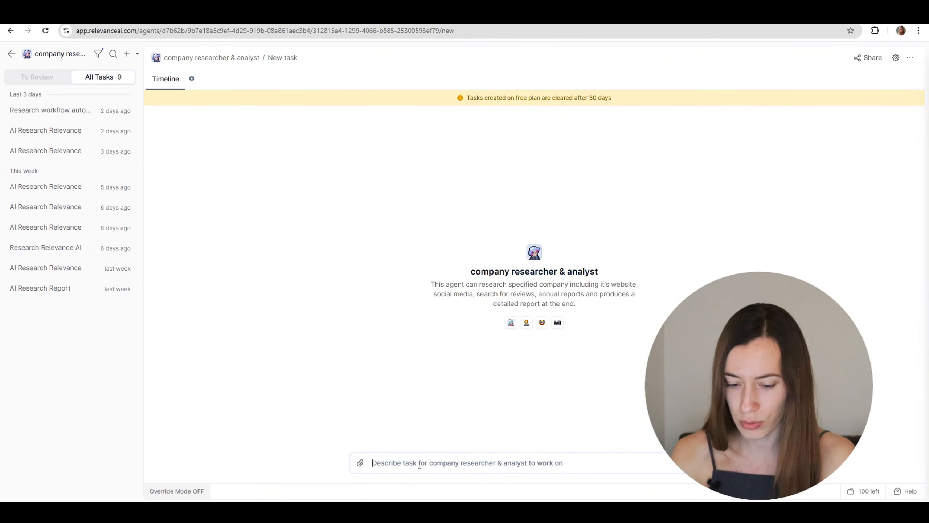
text(research n8n)
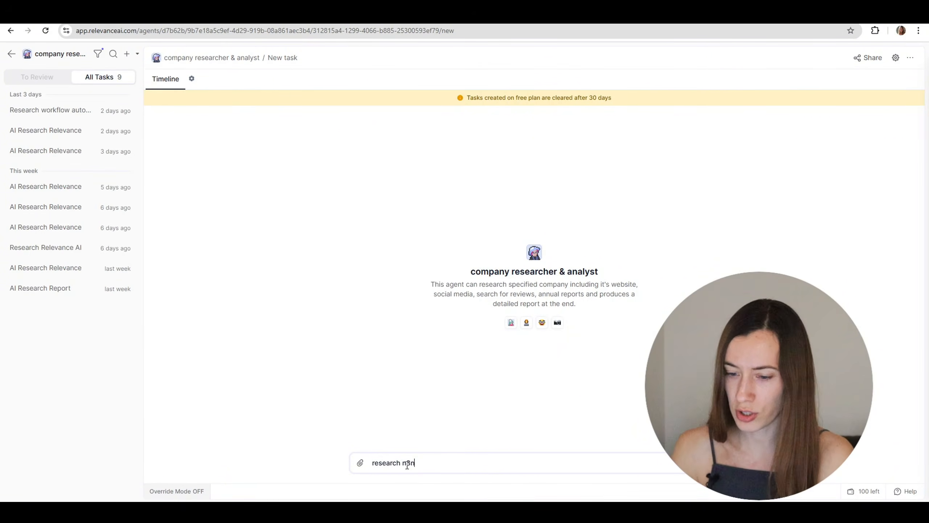
key(Return)
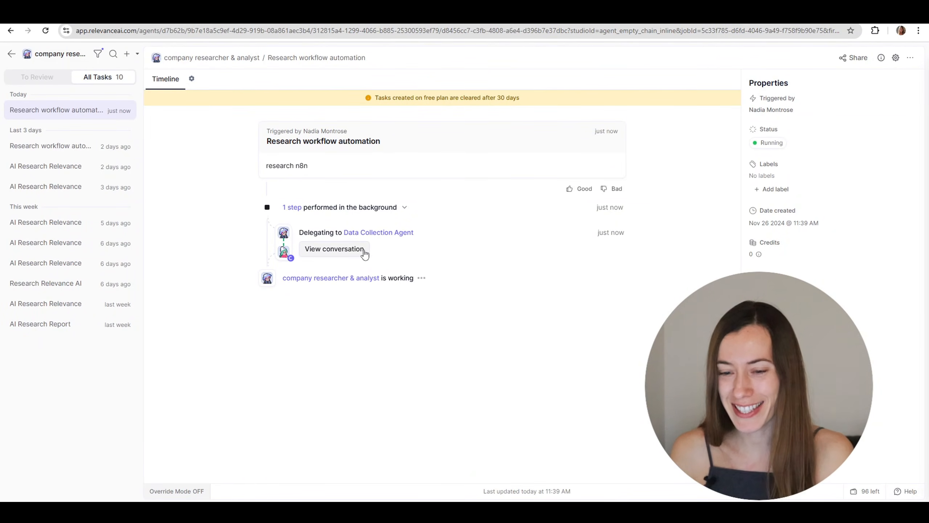
Open the Data Collection Agent's conversation in the running task and expand its background steps
click(335, 249)
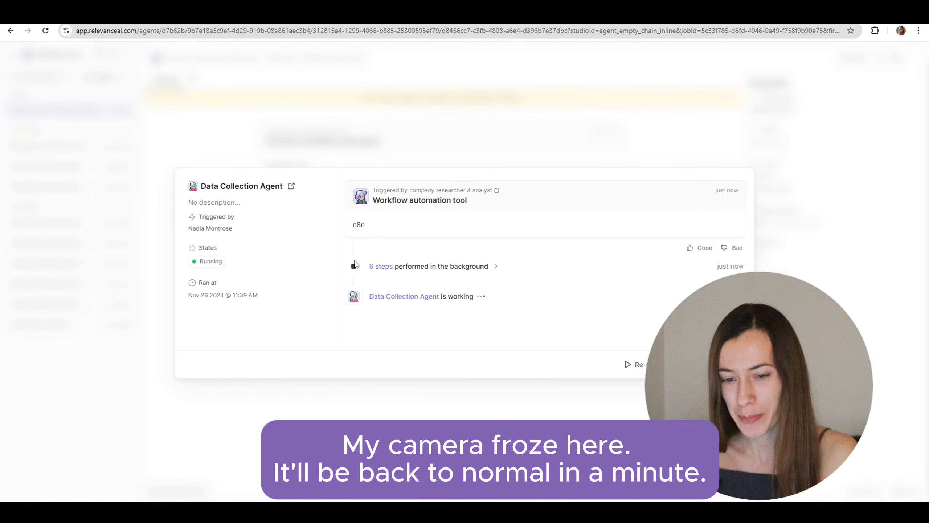
click(427, 269)
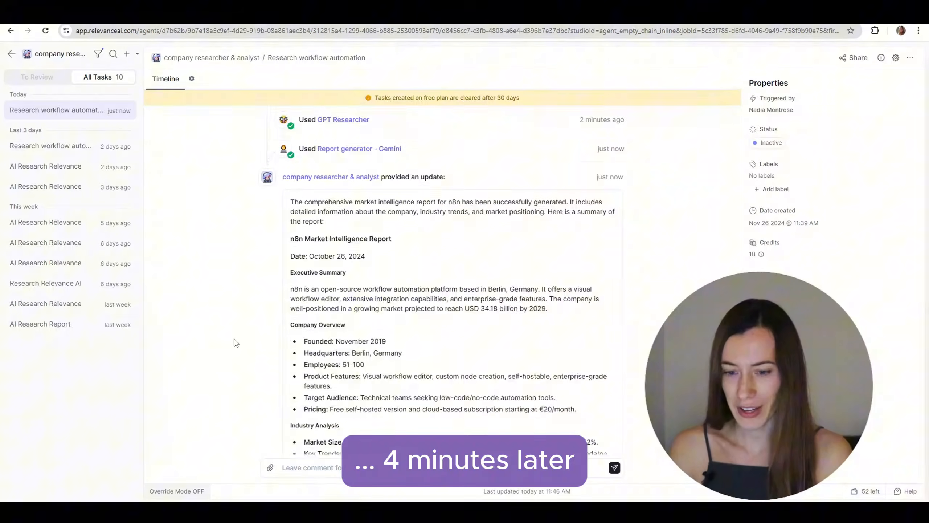
Examine the opening of the agent's n8n report summary, checking the company name, report title and date
scroll(232, 338, down, 10)
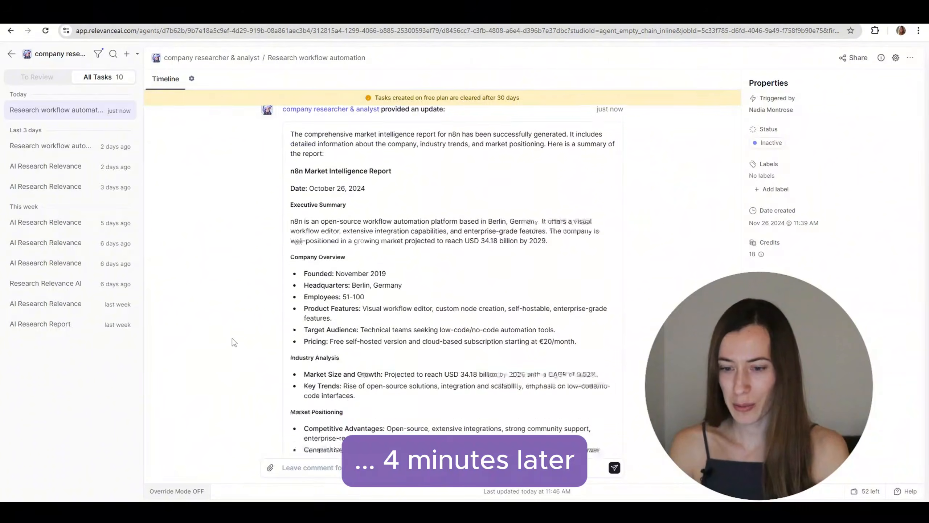
scroll(234, 340, up, 10)
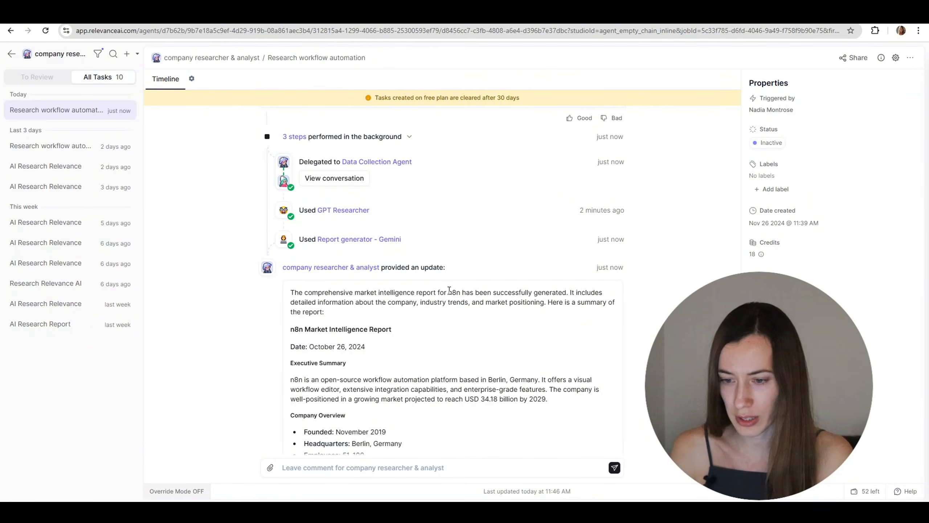
drag(449, 290, 462, 290)
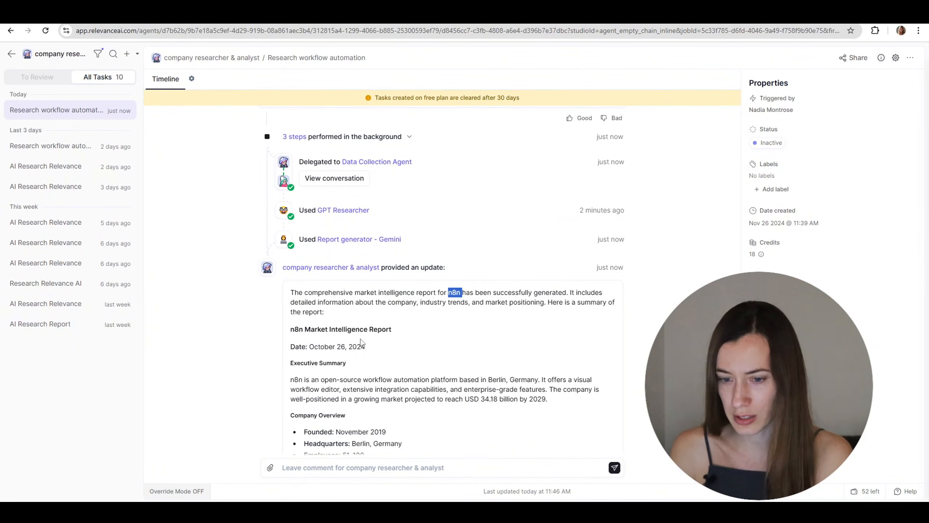
click(411, 328)
drag(411, 329, 280, 331)
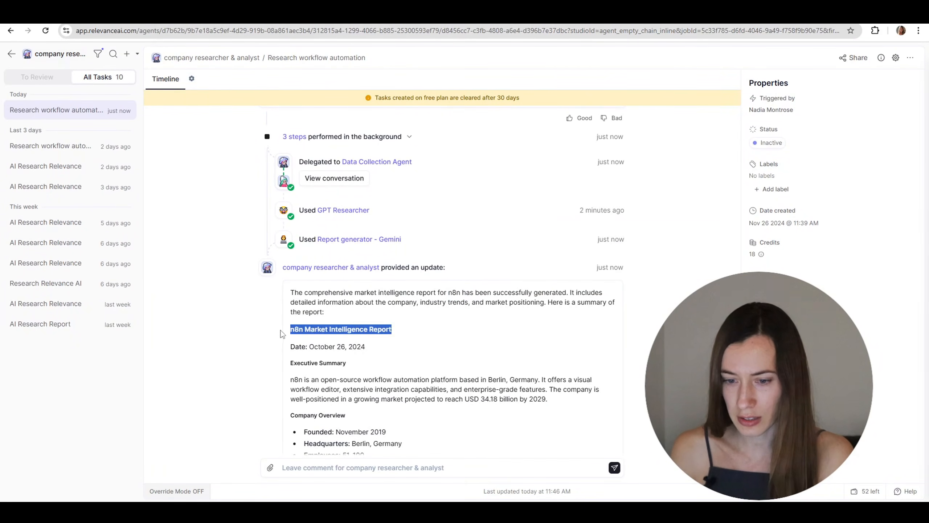
click(385, 347)
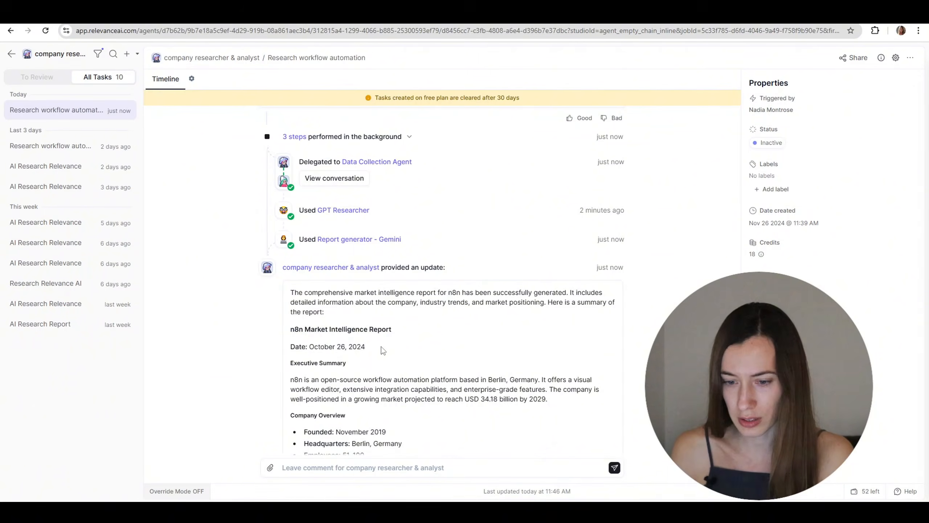
drag(367, 348, 295, 348)
click(412, 351)
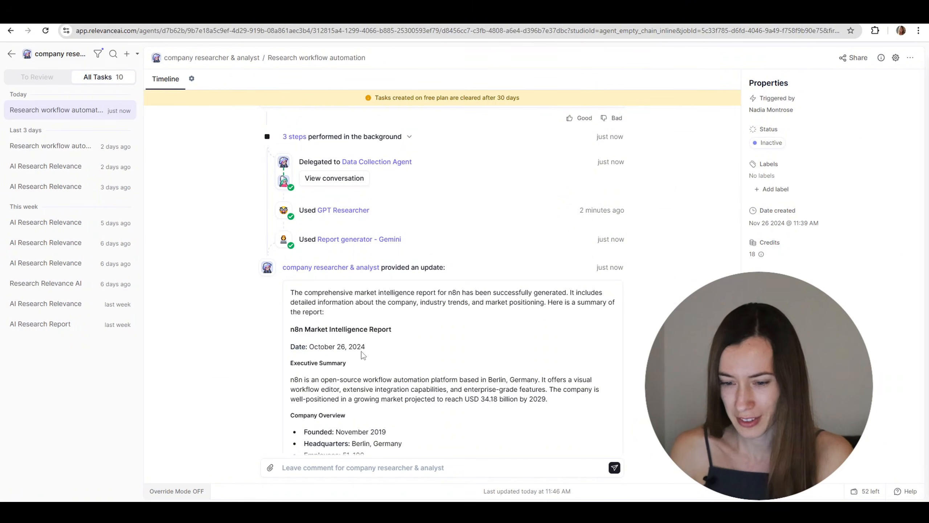
Read the summary's Executive Summary and Company Overview, checking the market projection, founding date and employee count
scroll(406, 343, down, 3)
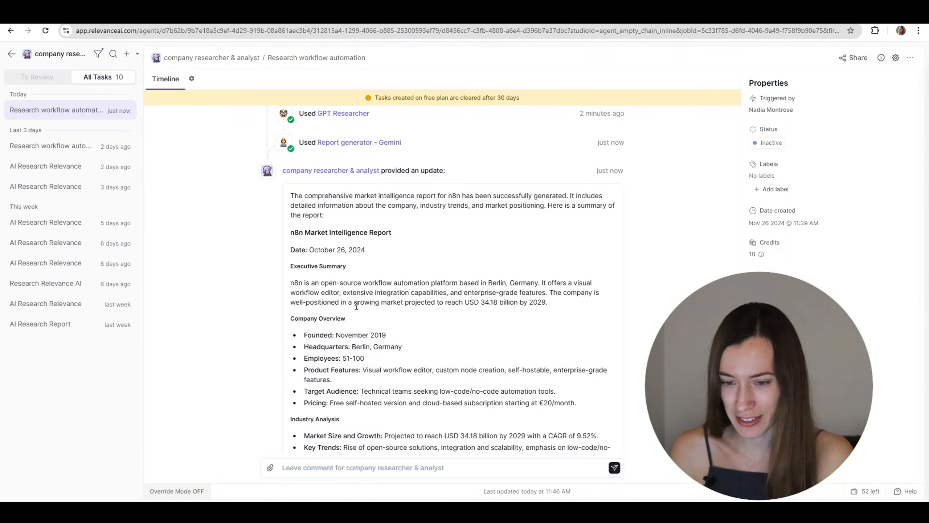
scroll(403, 293, down, 2)
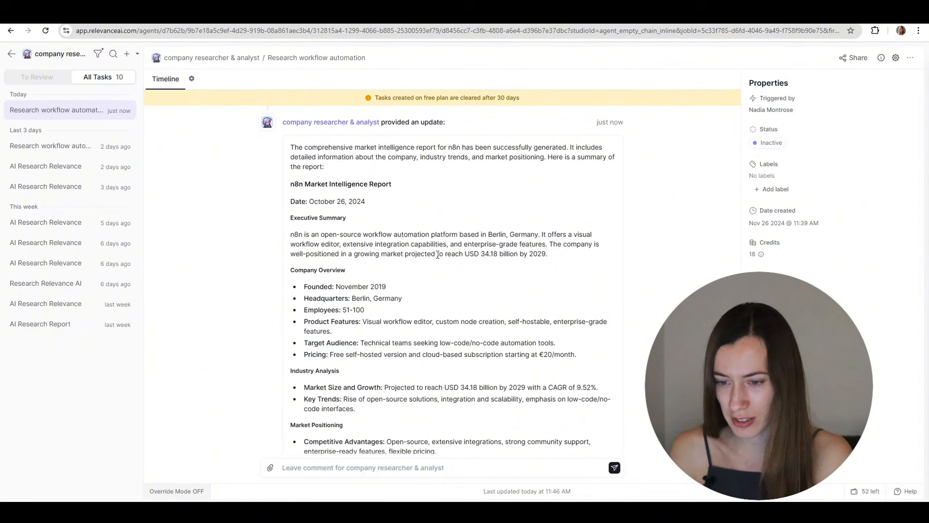
drag(463, 253, 542, 256)
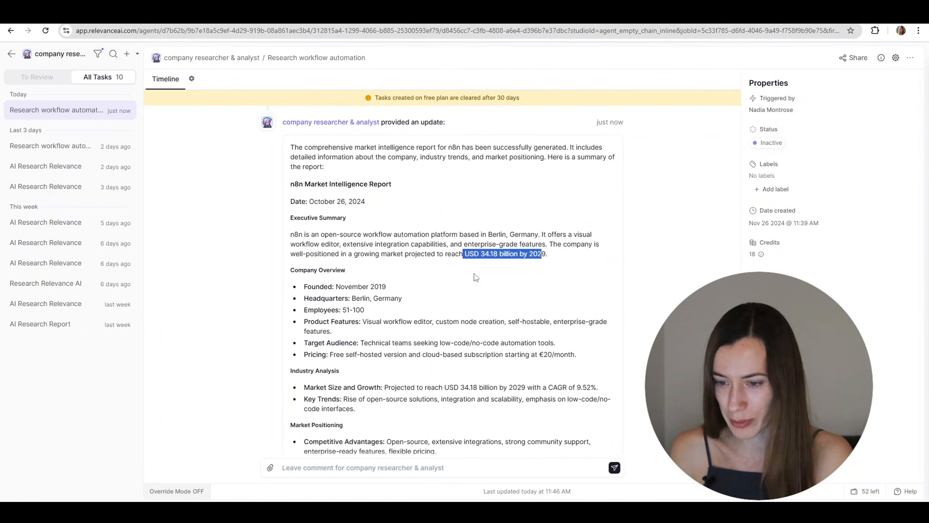
click(474, 273)
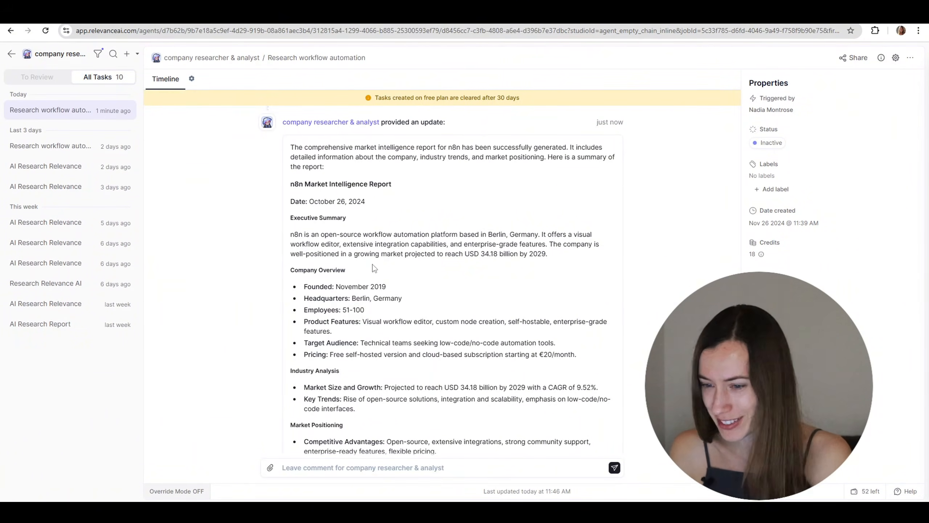
drag(348, 287, 443, 290)
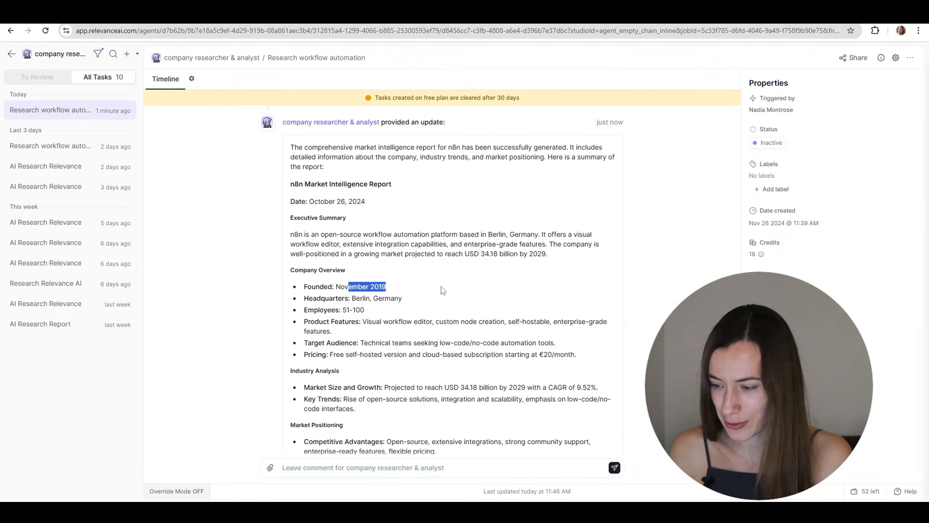
click(394, 304)
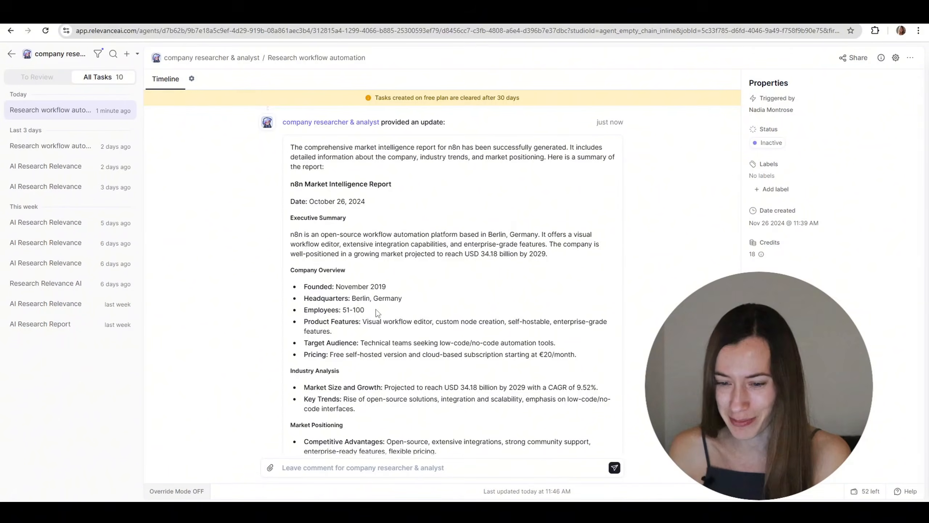
drag(365, 310, 335, 310)
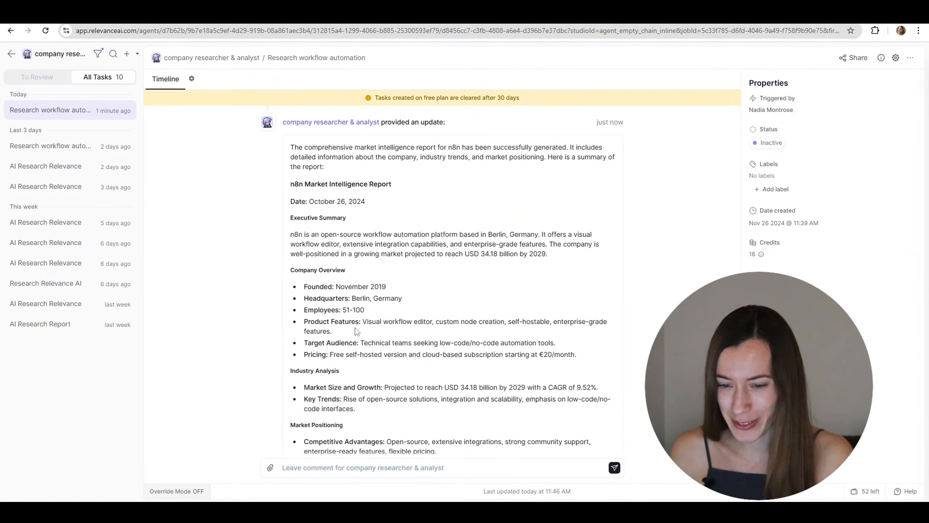
Read the rest of the report summary, from Industry Analysis and Market Positioning through to the Conclusion
scroll(369, 305, down, 4)
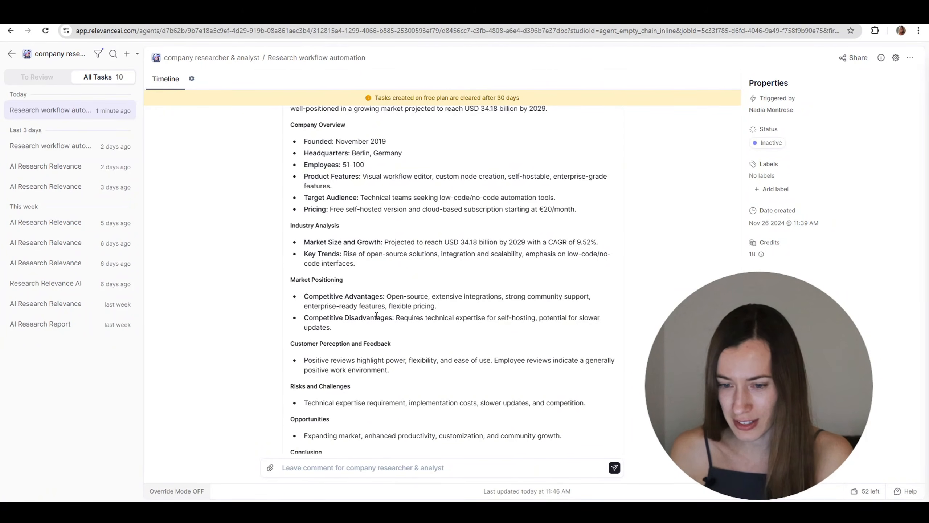
scroll(311, 284, down, 3)
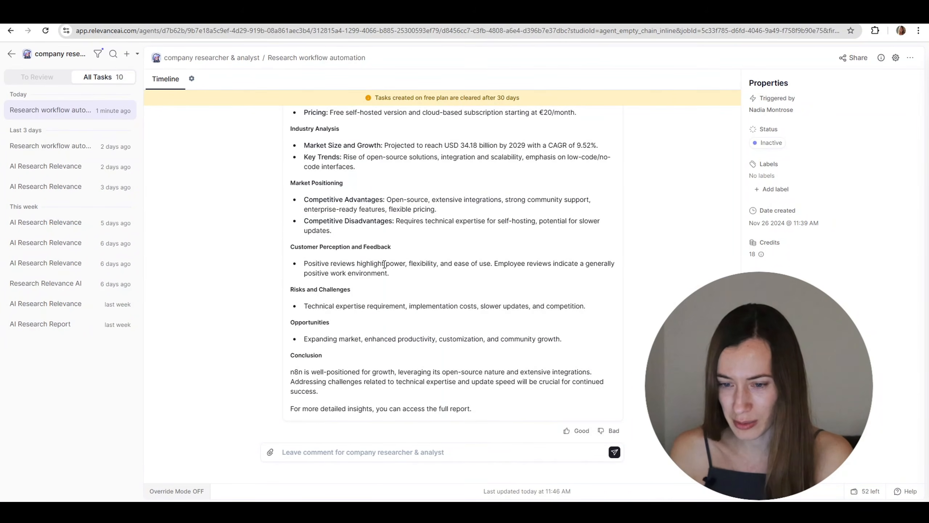
scroll(350, 367, up, 6)
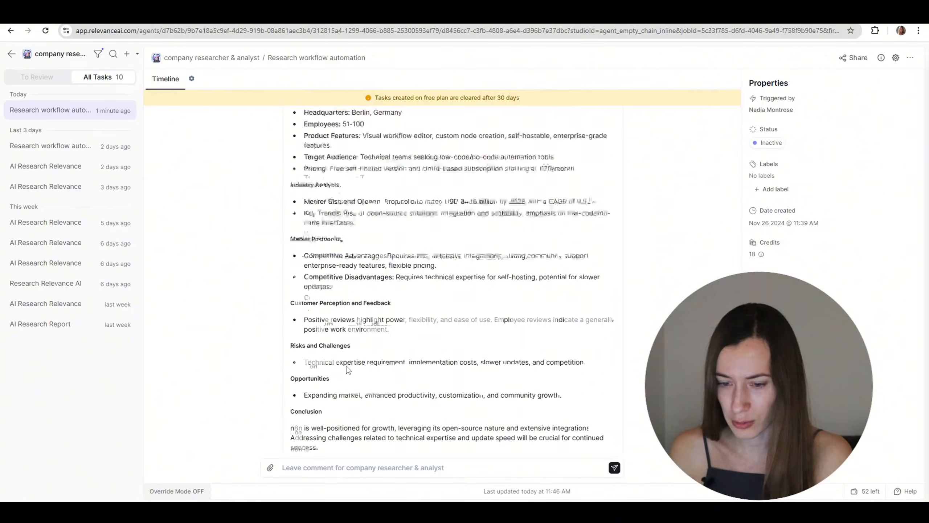
scroll(349, 365, up, 6)
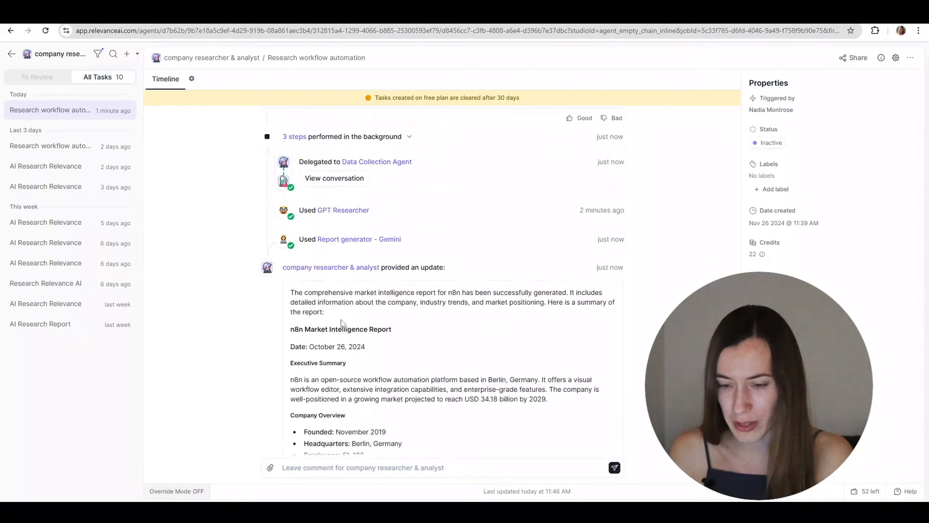
Open the Report generator - Gemini run, examine its full n8n report through to the references, and close it
click(377, 246)
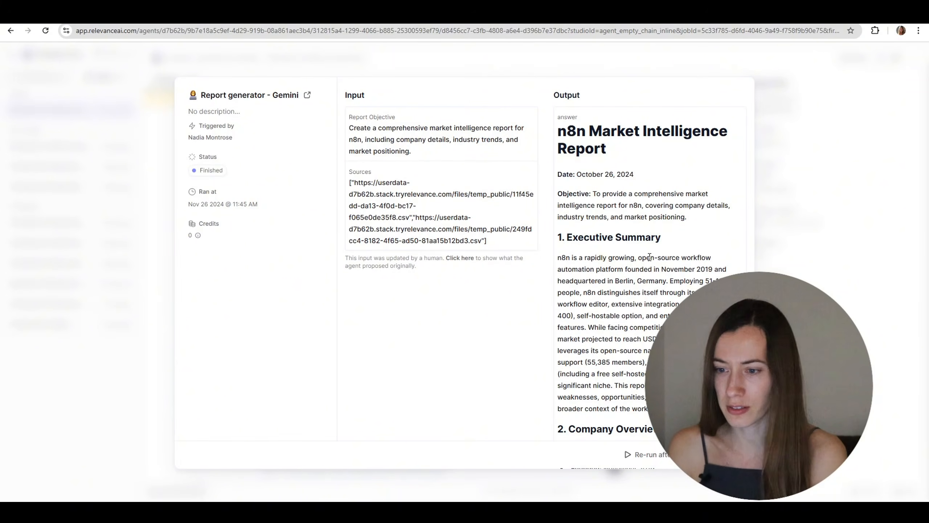
scroll(653, 237, down, 7)
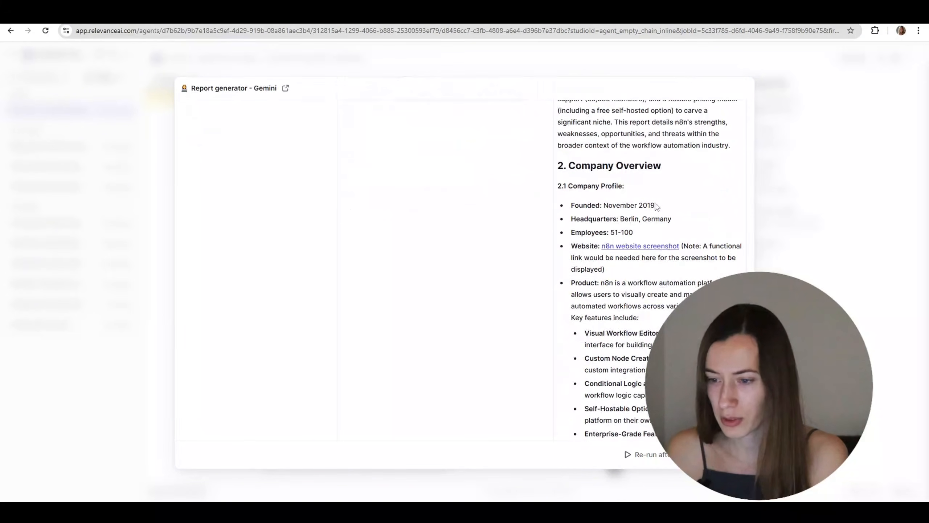
scroll(672, 194, down, 20)
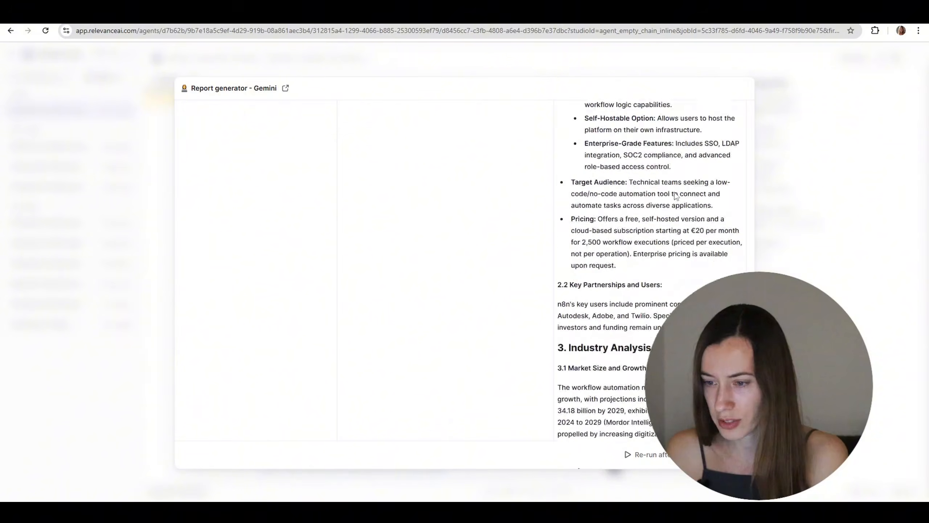
scroll(625, 348, down, 4)
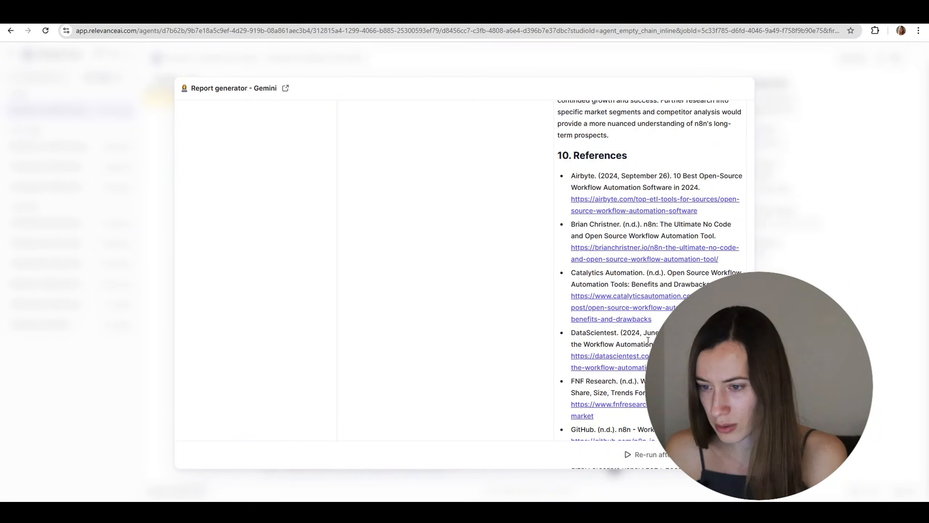
scroll(649, 307, down, 4)
scroll(655, 329, up, 10)
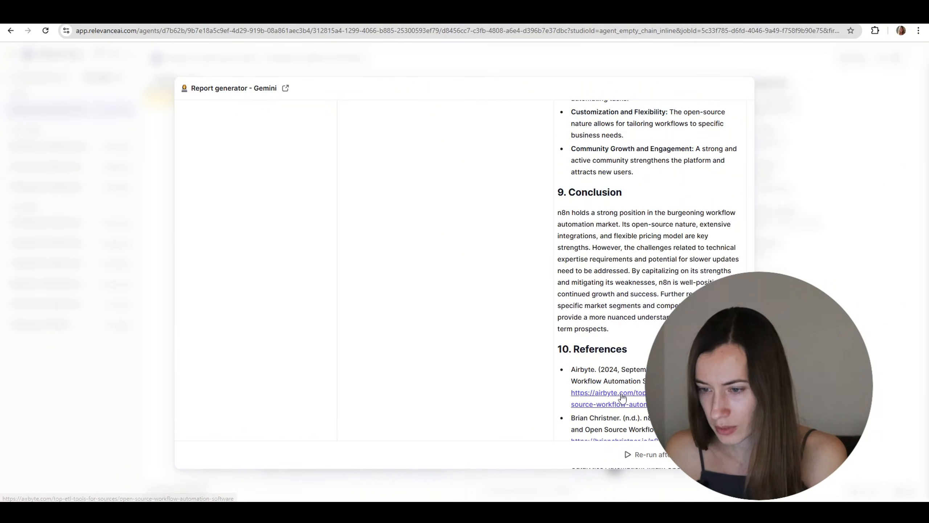
scroll(629, 330, up, 10)
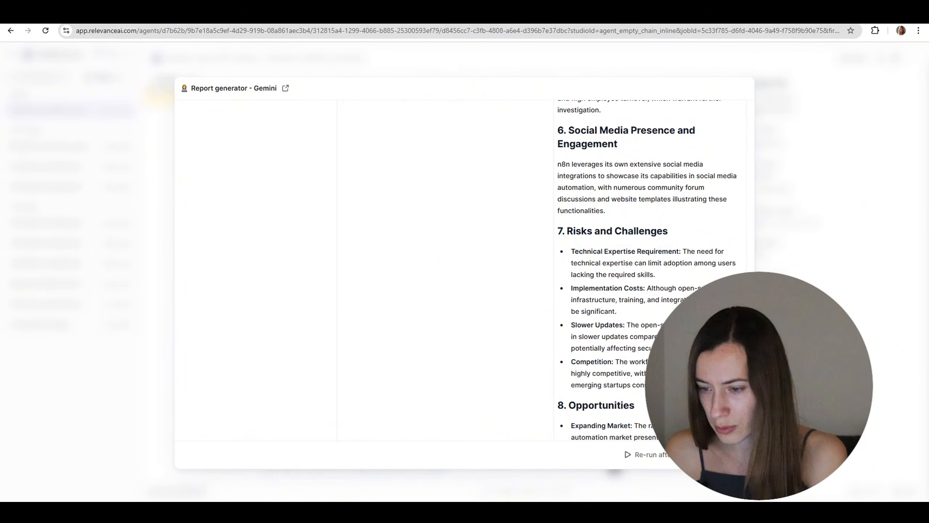
click(836, 256)
Return to the Report generator - Gemini run and examine its output down to the customer and employee reviews
scroll(366, 266, down, 10)
scroll(366, 265, up, 6)
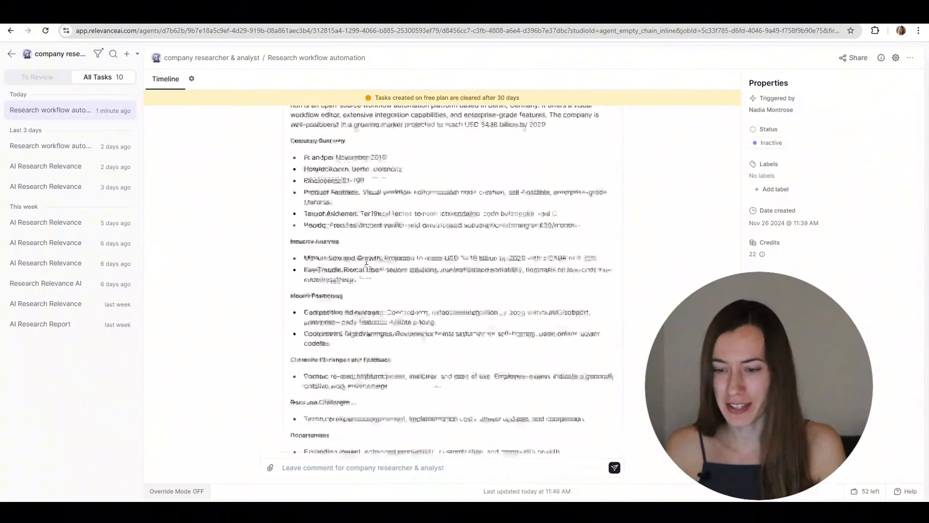
click(374, 191)
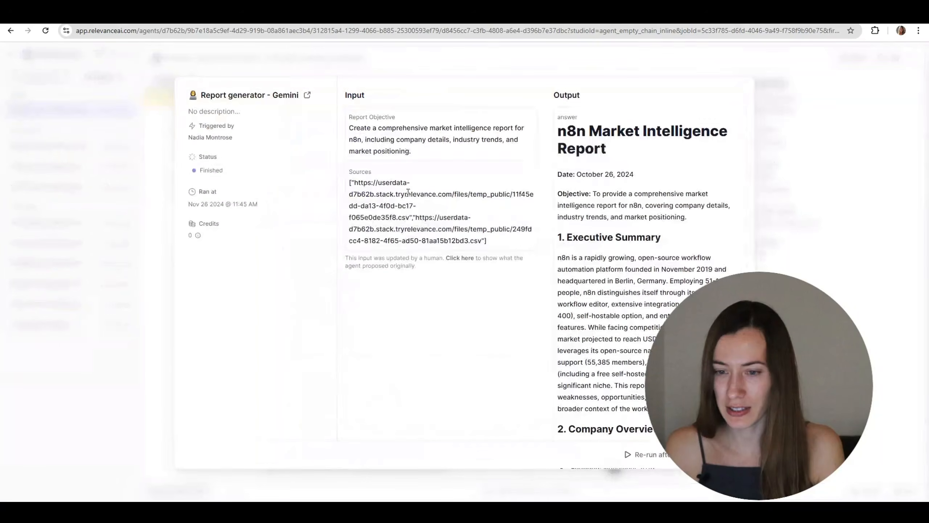
scroll(629, 202, down, 15)
scroll(629, 234, down, 20)
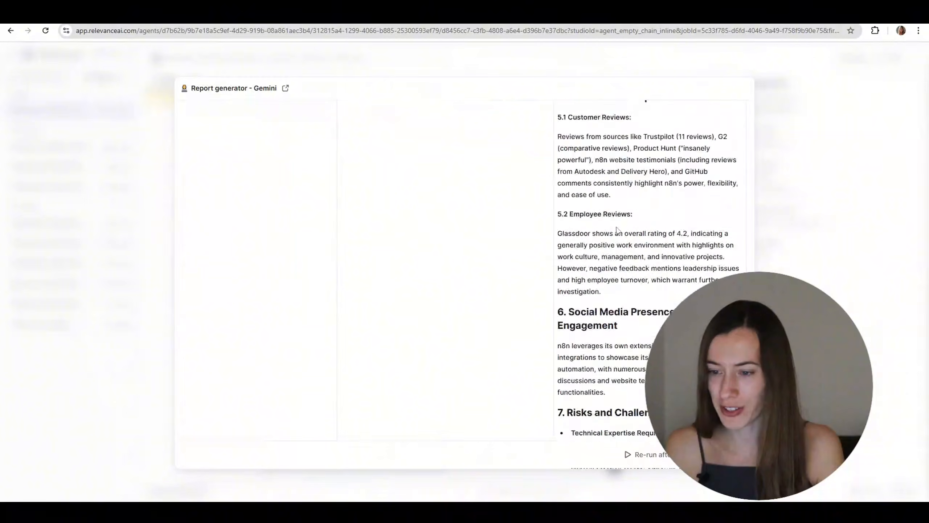
Finish reading the Report generator - Gemini output, close it, and return to the start of the task timeline
scroll(653, 251, up, 8)
scroll(653, 251, up, 5)
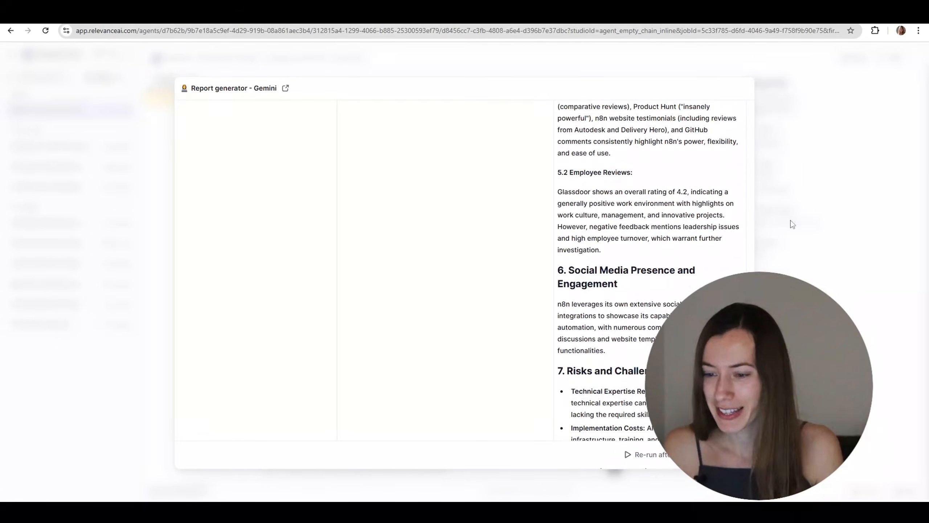
click(803, 220)
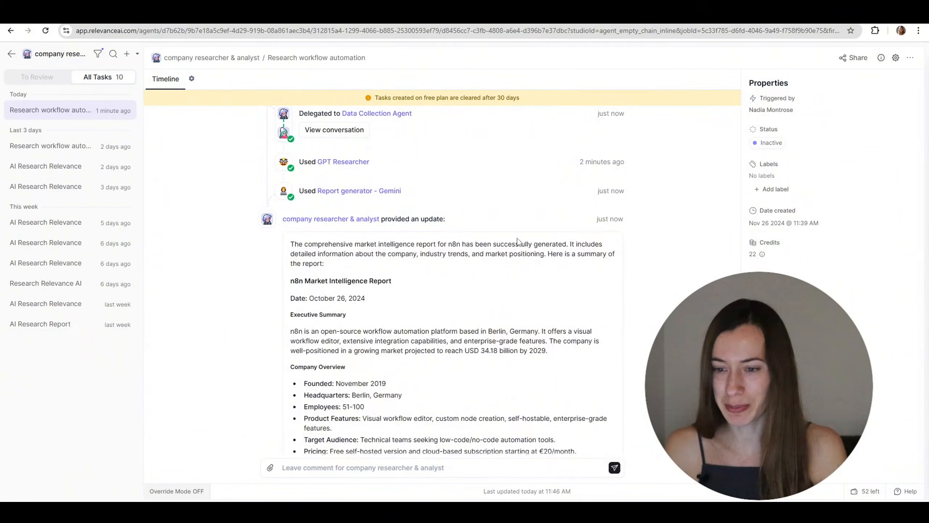
scroll(524, 230, up, 3)
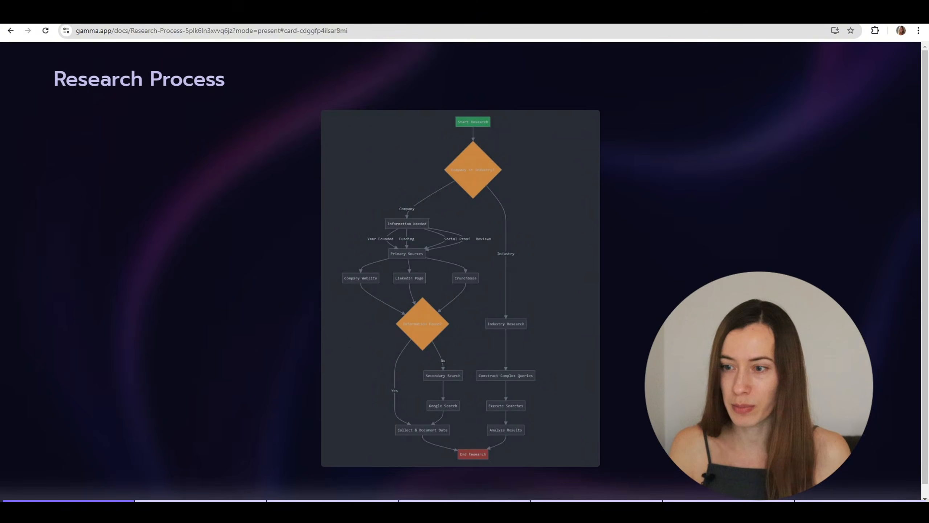
View the enlarged research process flowchart, and close the Data Collection Agent conversation on the n8n task
key(ctrl+Tab)
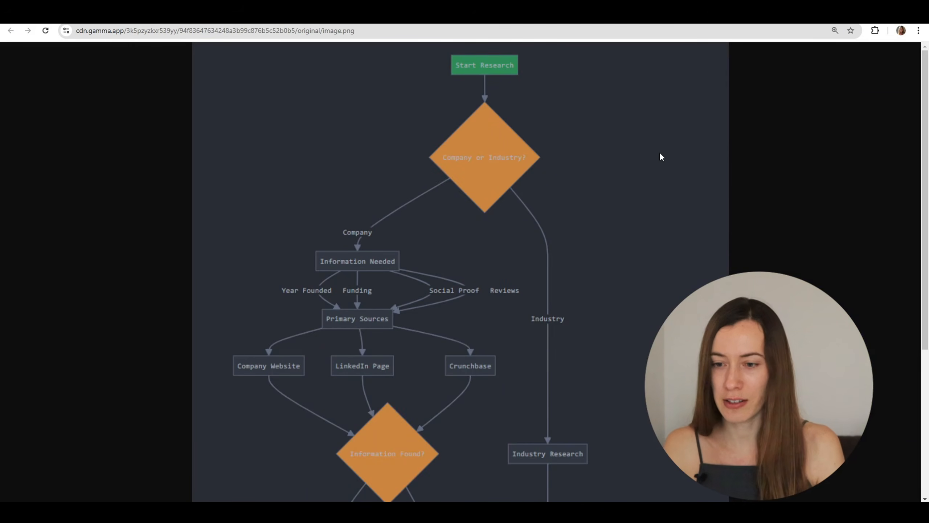
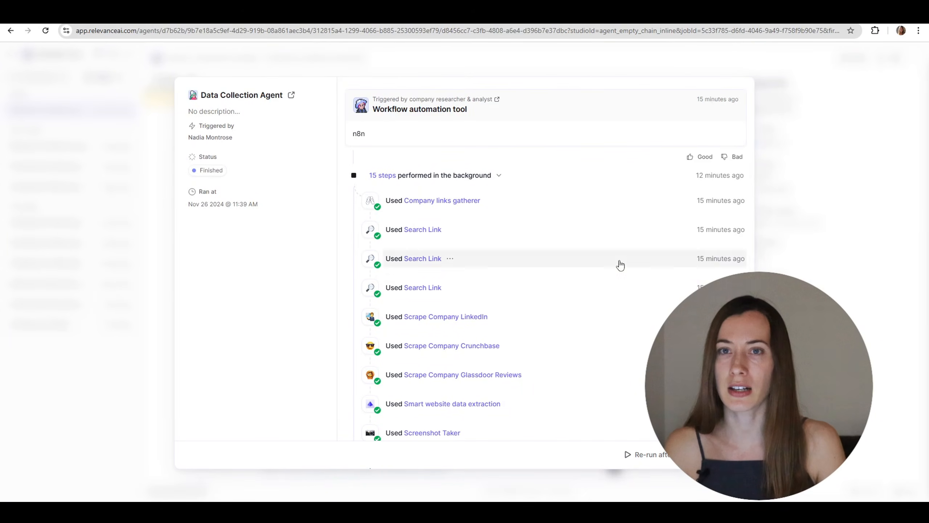
click(830, 263)
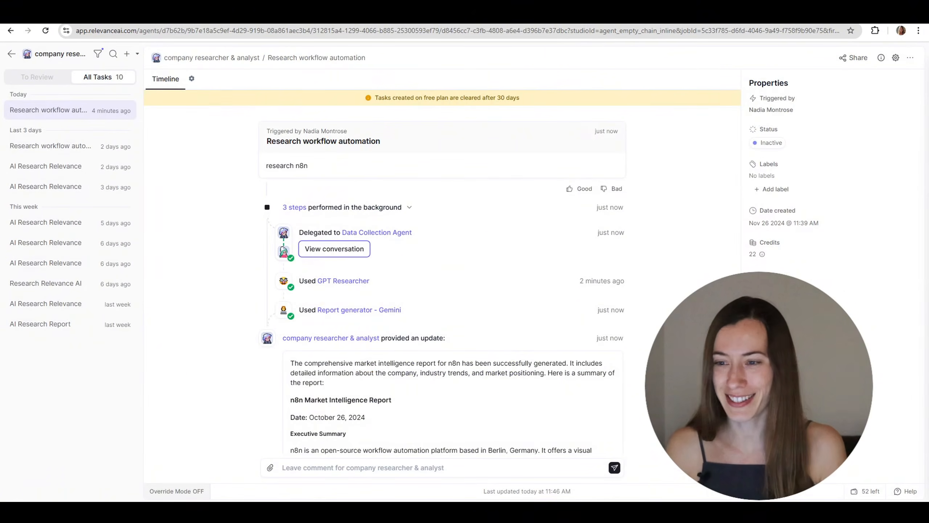
Switch to the Gamma presentation, go on to Challenge 1 : Web Sources, and view the GPT with web search example enlarged
click(593, 22)
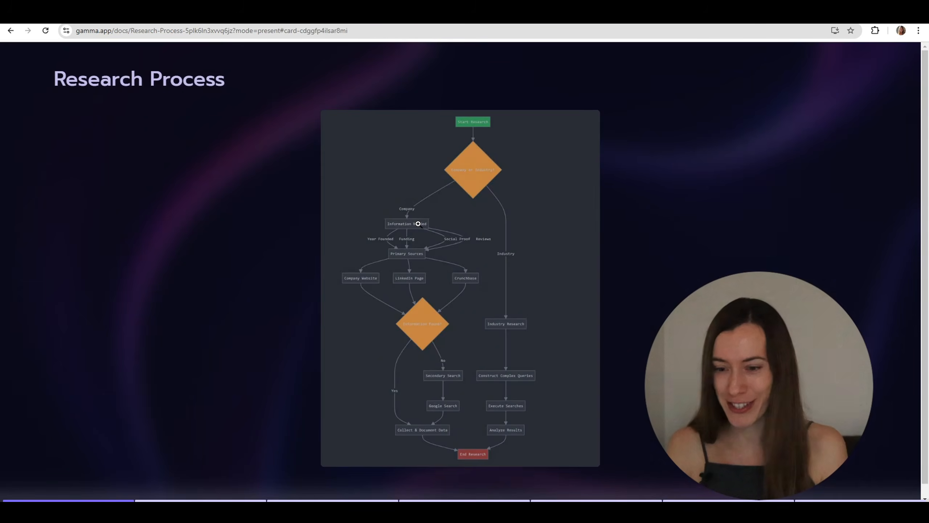
scroll(417, 223, down, 2)
scroll(418, 223, down, 3)
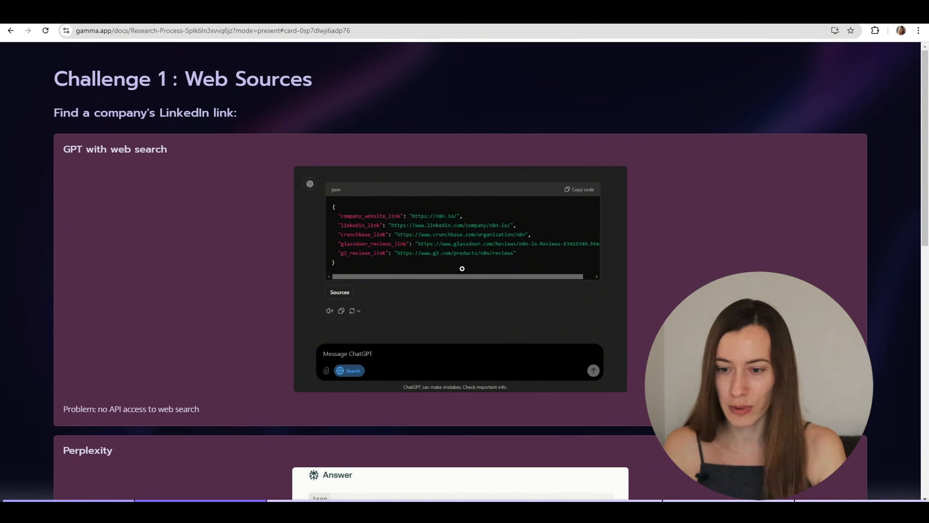
click(377, 223)
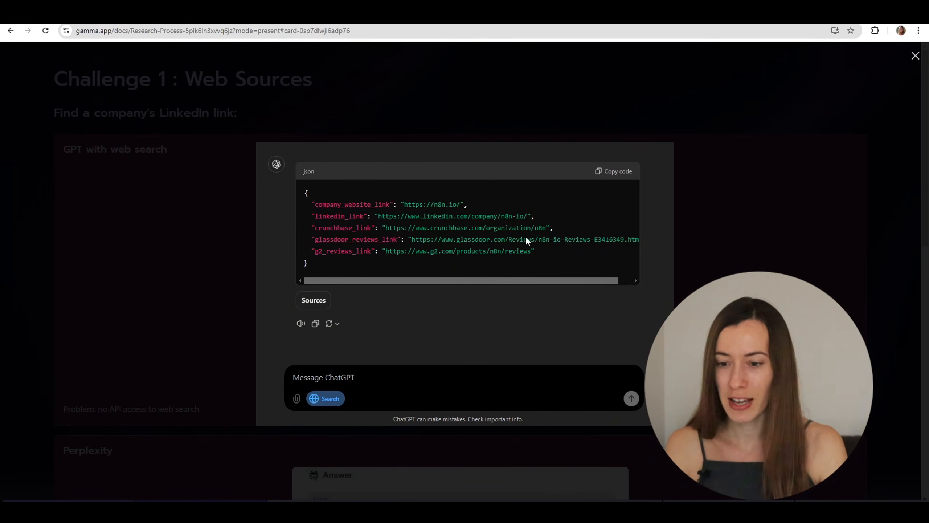
click(772, 255)
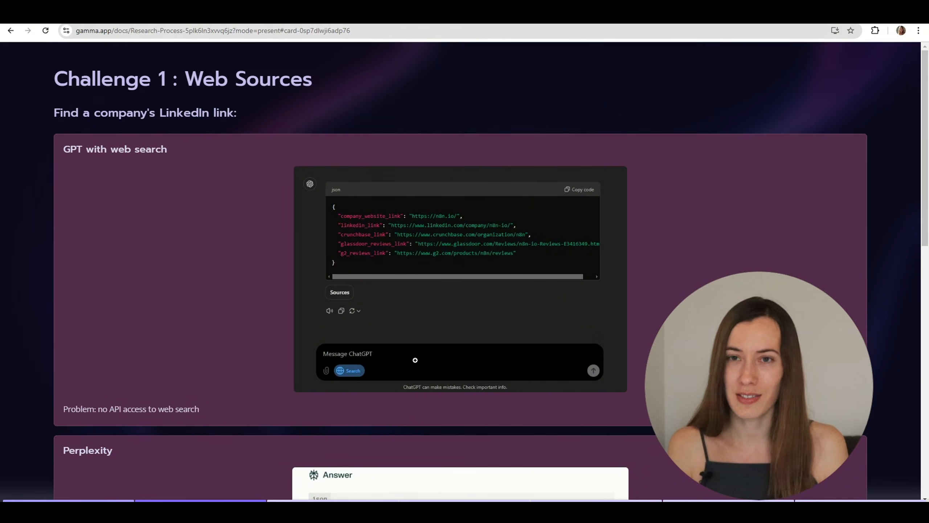
Read the Perplexity example on the Web Sources slide, including its JSON links and the stated problem
scroll(415, 359, down, 3)
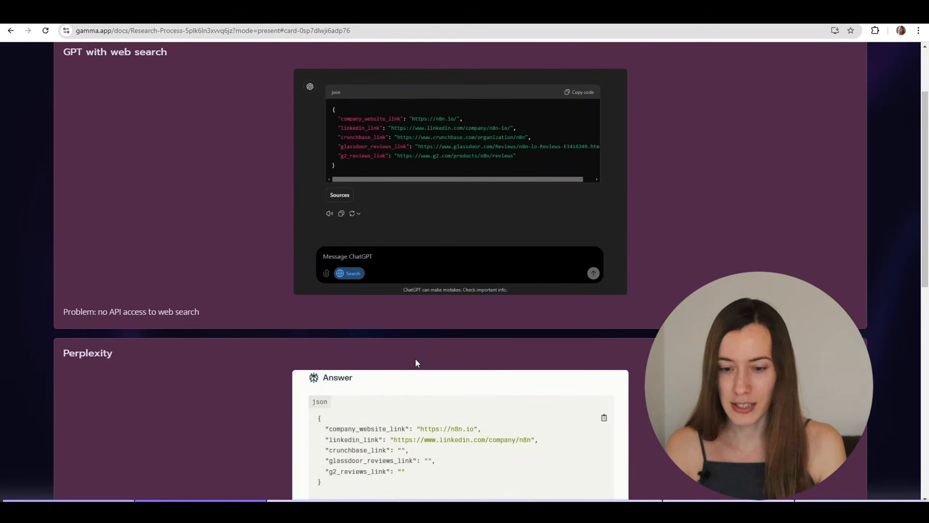
scroll(416, 360, down, 3)
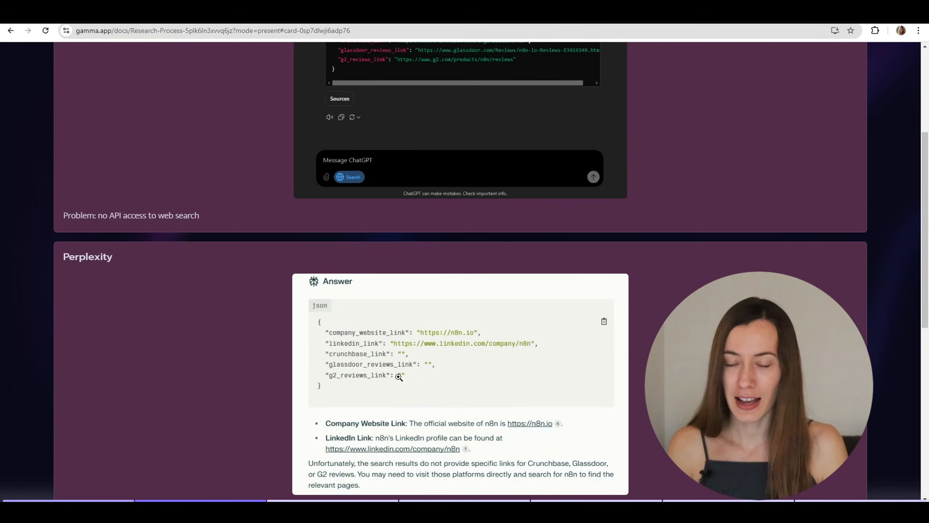
scroll(399, 376, down, 3)
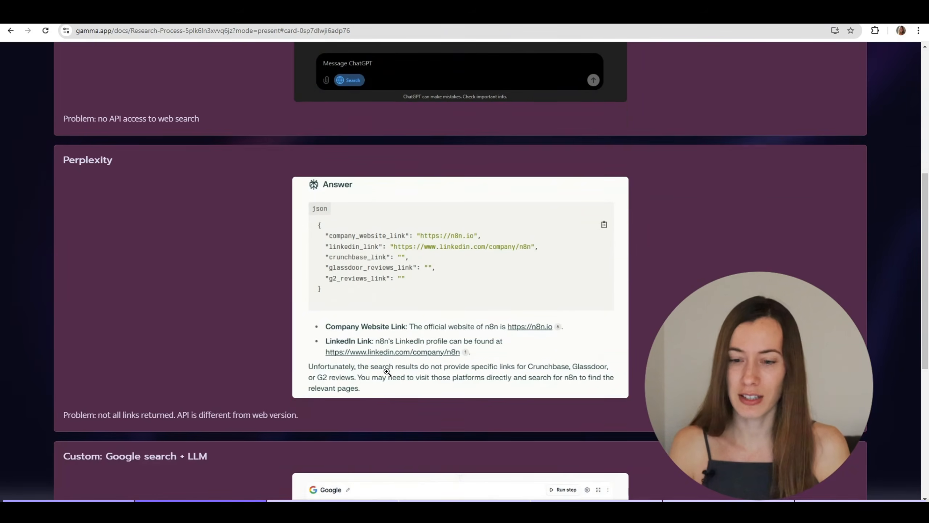
scroll(387, 371, up, 1)
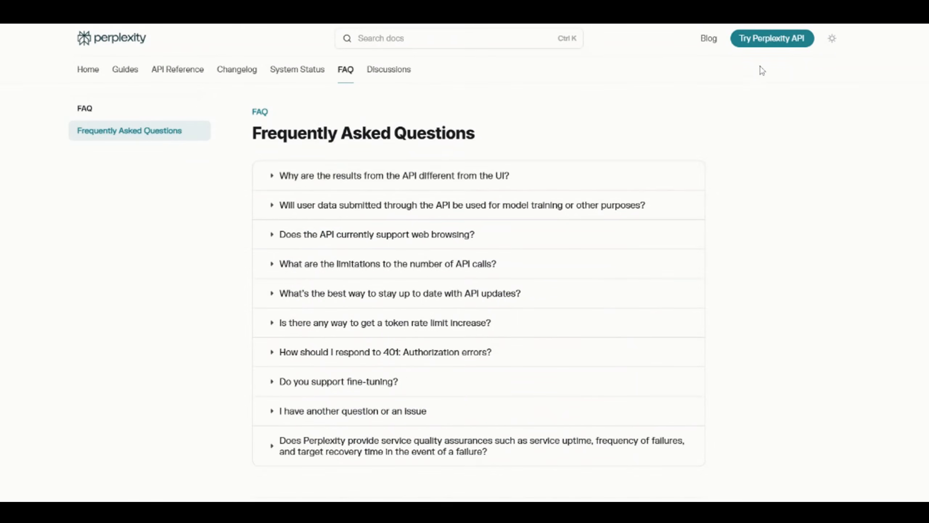
Expand the Perplexity FAQ question "Why are the results from the API different from the UI?" and read its answer
click(410, 186)
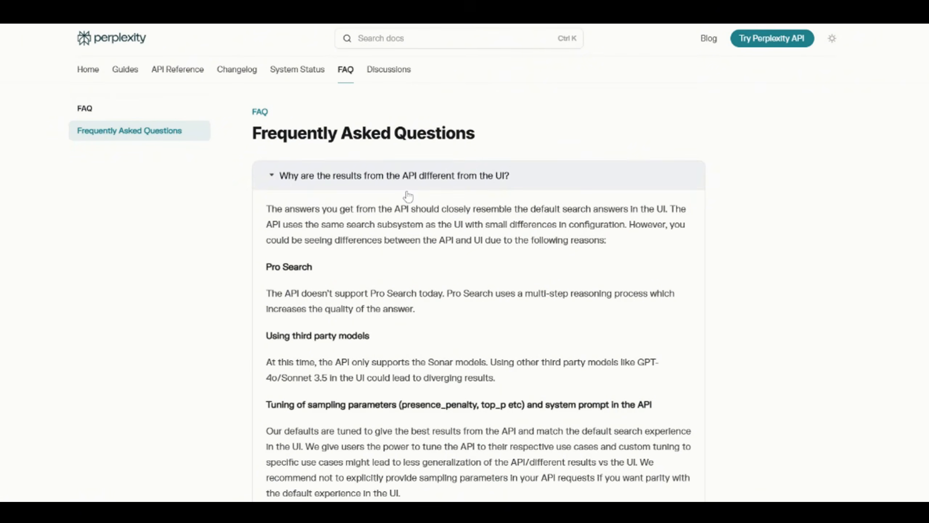
scroll(186, 302, down, 1)
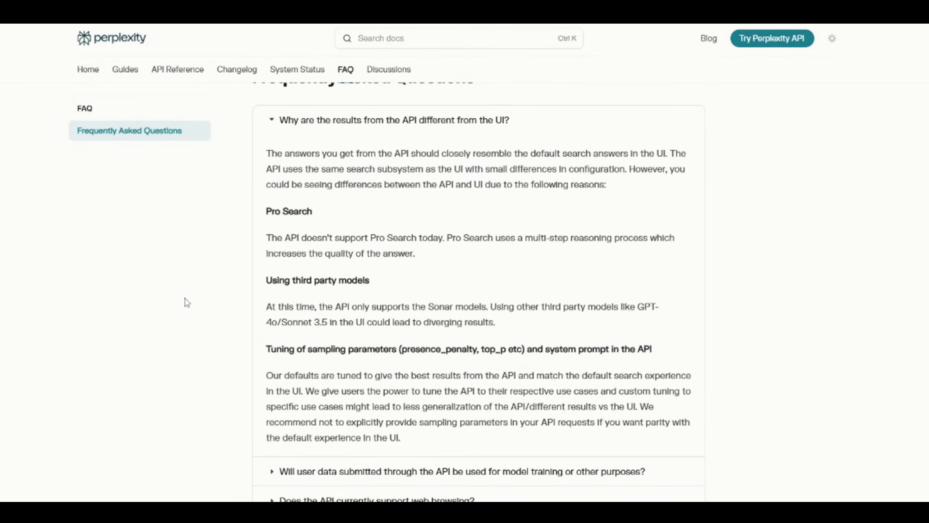
scroll(187, 302, down, 1)
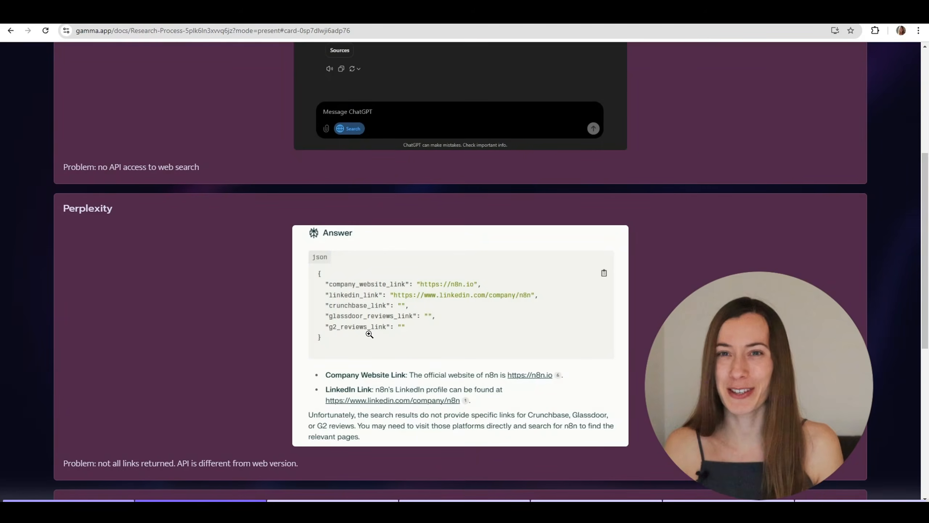
Move on to the Custom: Google search + LLM section, search Google for "n8n linkedin", and look through the results
scroll(369, 334, down, 5)
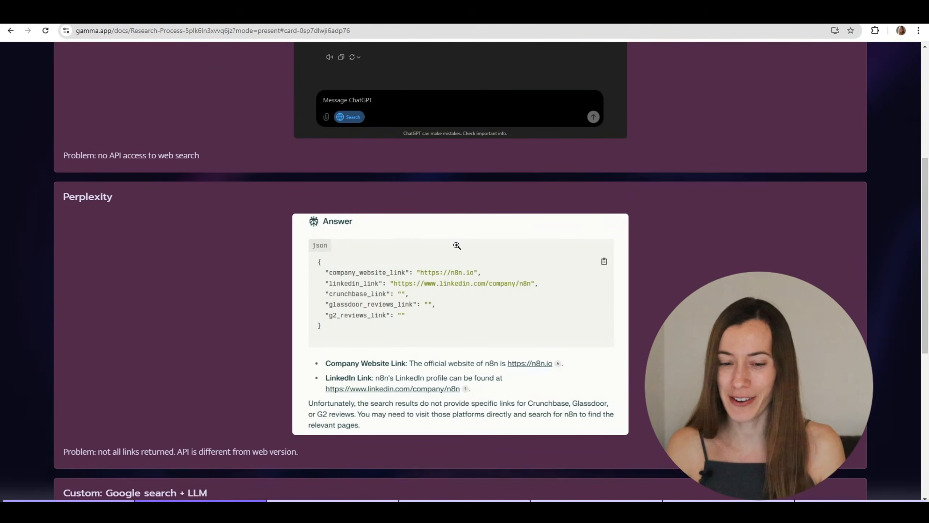
scroll(357, 252, down, 2)
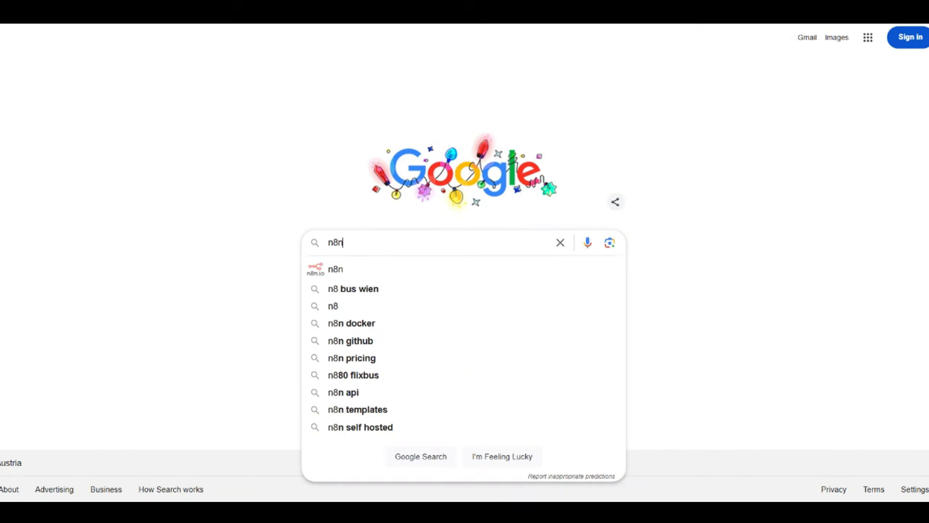
text(linkedin)
key(Return)
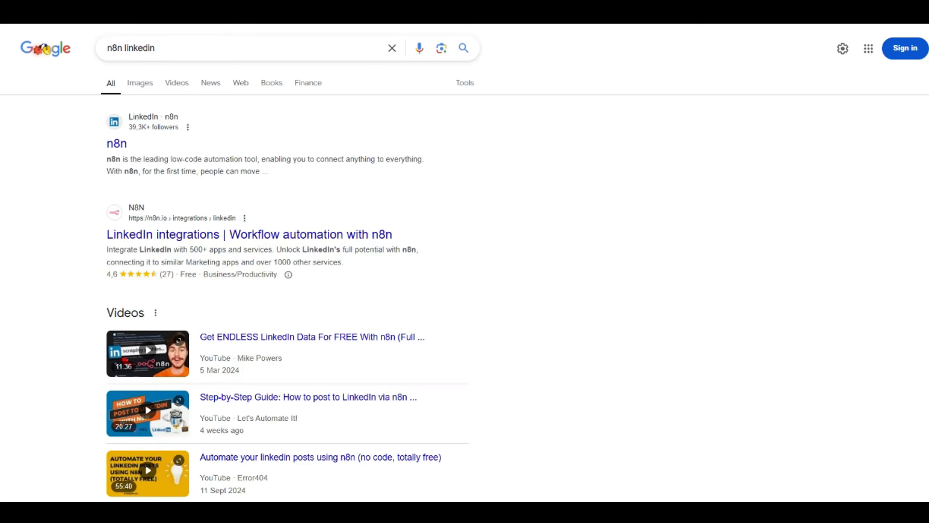
scroll(400, 253, down, 10)
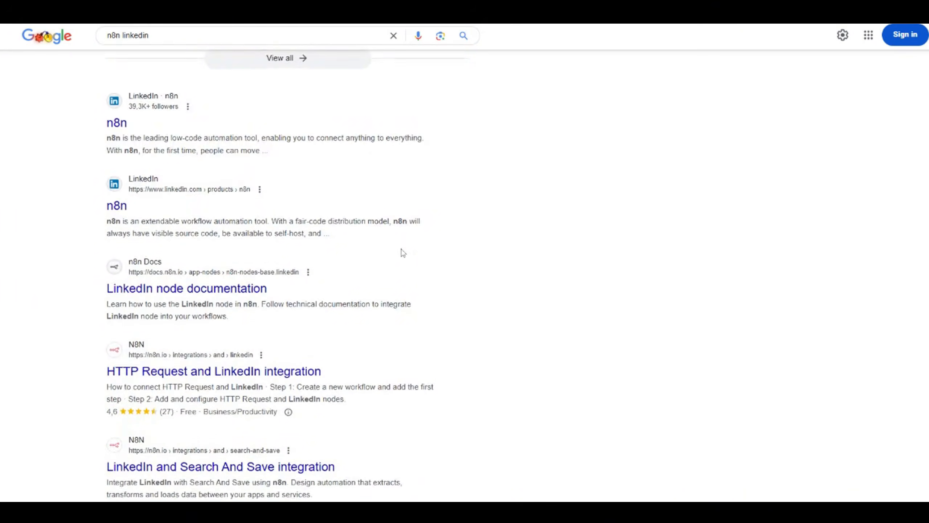
scroll(401, 251, down, 5)
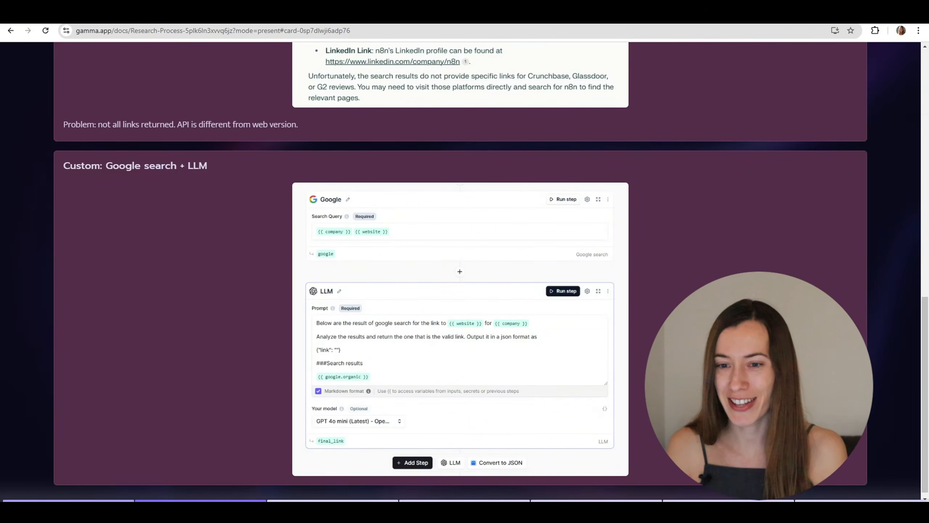
Leave the presentation for Relevance AI and open the tool settings of the Data Collection Agent
key(Escape)
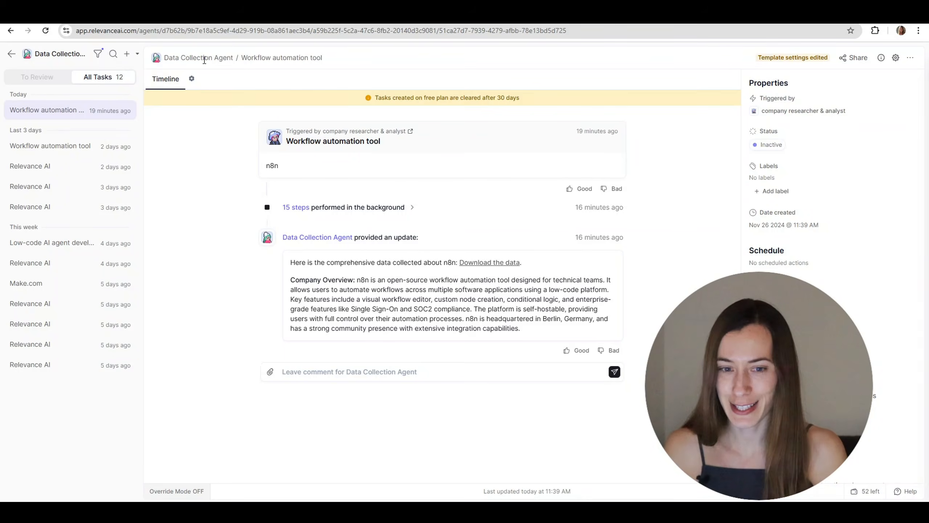
click(191, 79)
click(147, 118)
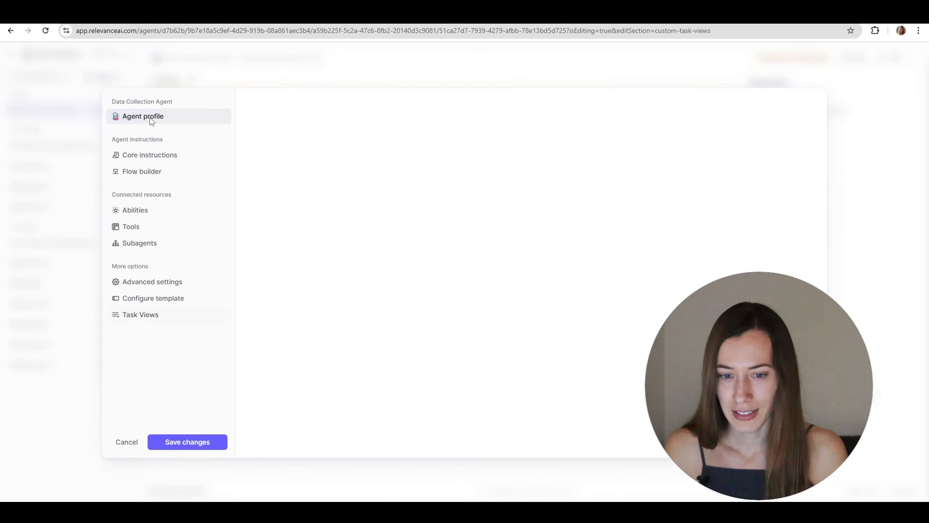
click(150, 230)
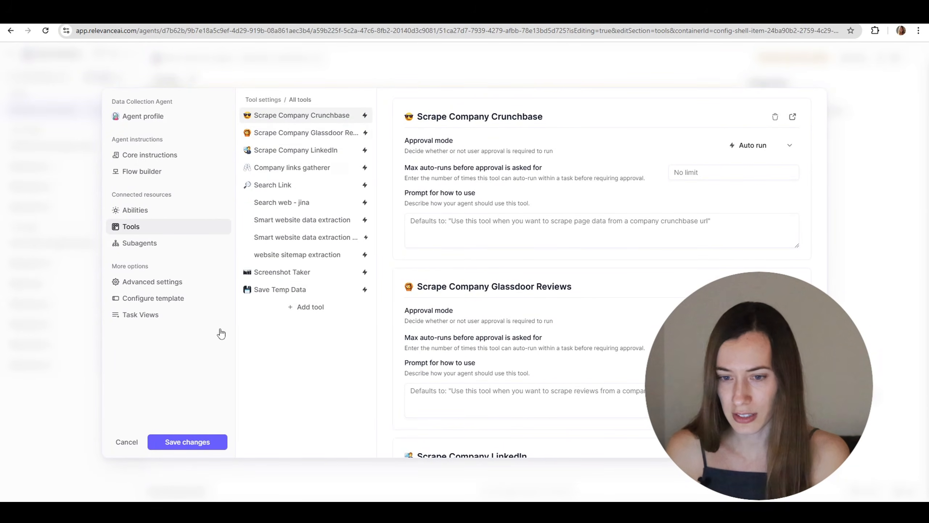
Open the Company links gatherer tool in its builder and read its default prompt for how agents should use it
click(287, 172)
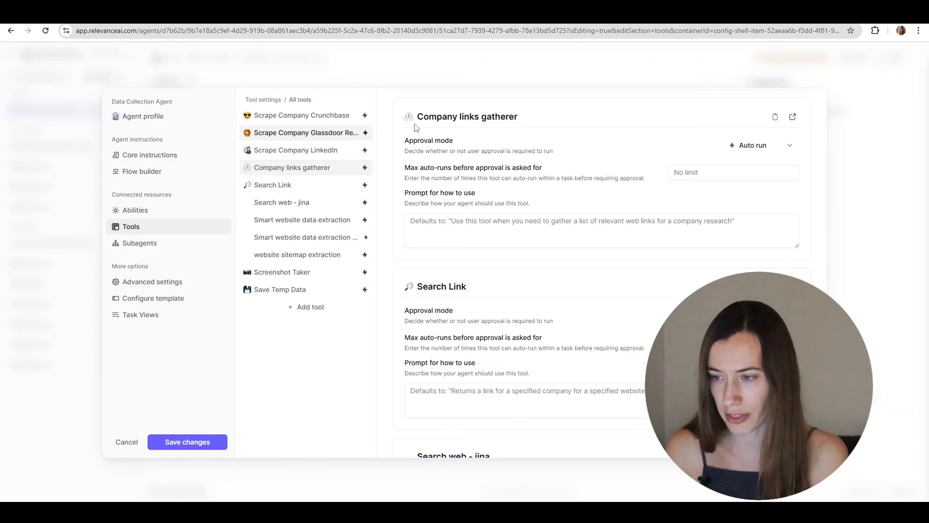
click(792, 117)
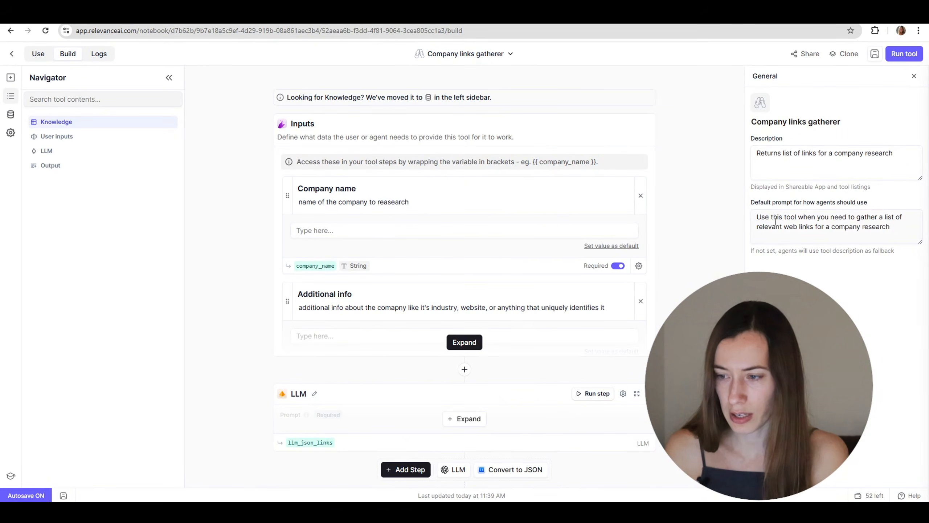
drag(782, 219, 885, 229)
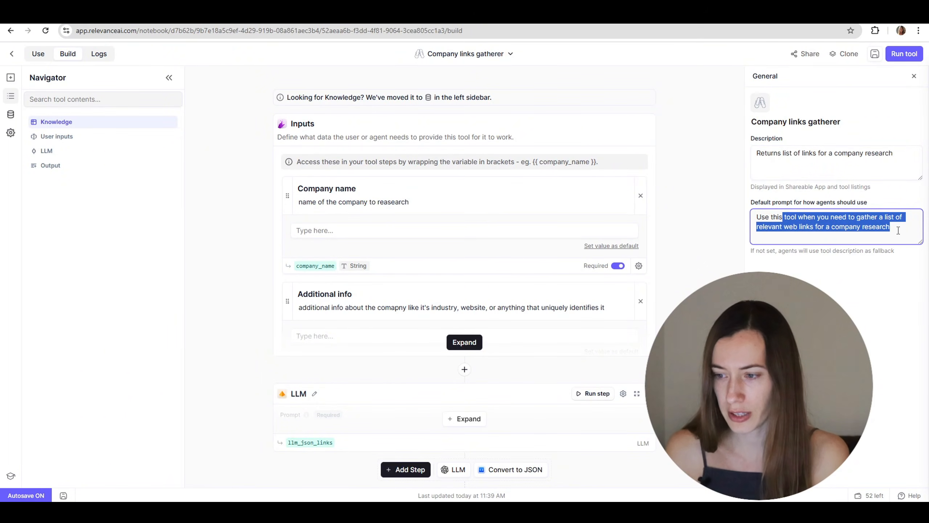
click(864, 228)
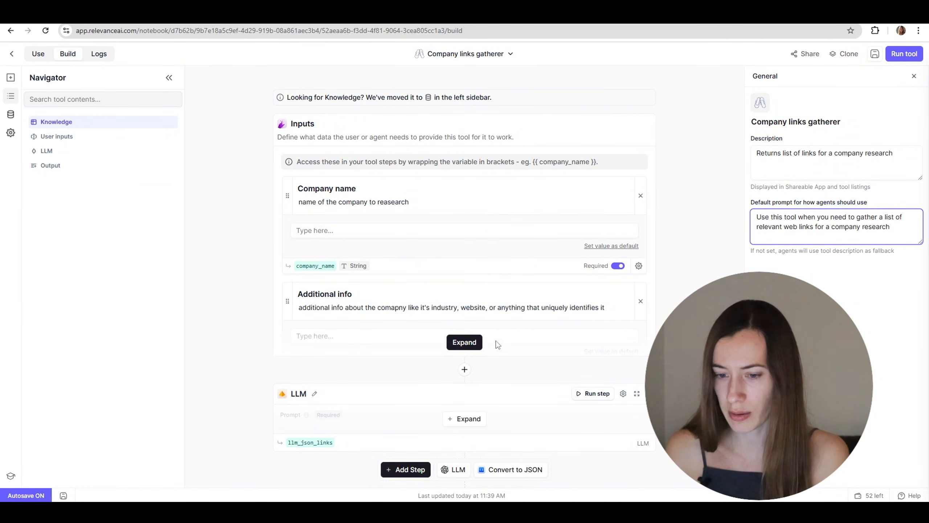
Expand the tool's Inputs section and examine the Company name and Additional info inputs
click(463, 343)
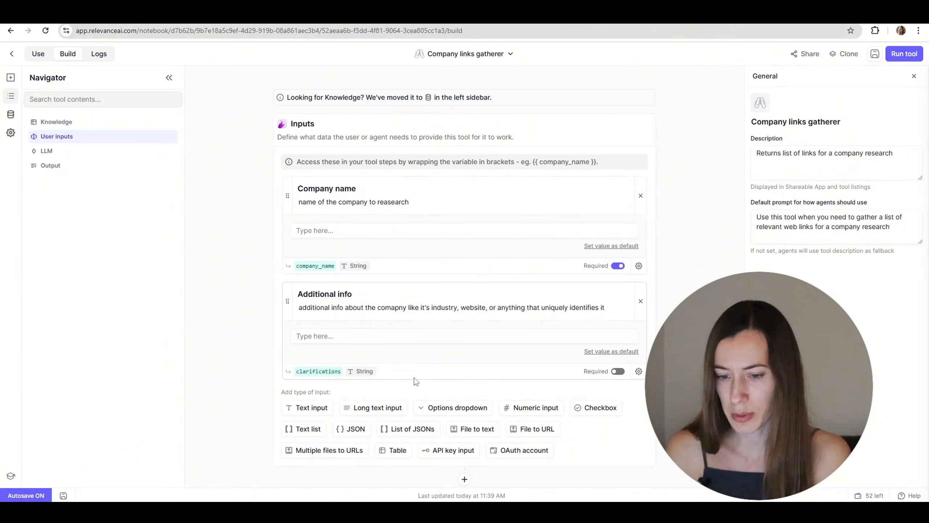
scroll(380, 333, down, 3)
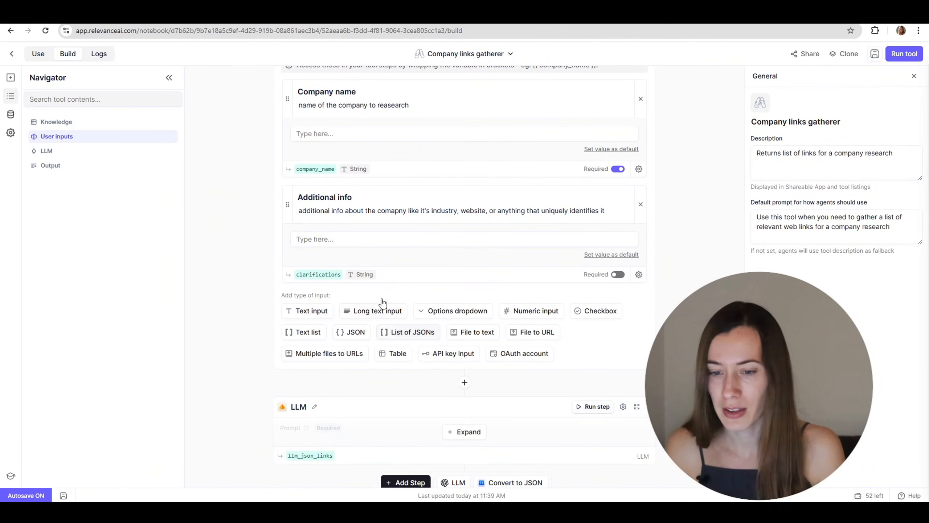
scroll(469, 445, down, 3)
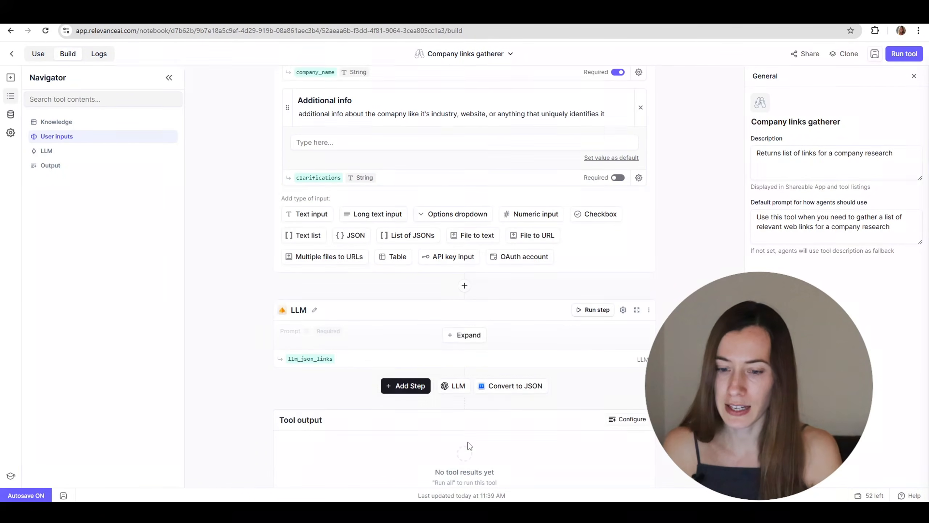
Expand the LLM step and check its model among the PerplexityAI options, keeping Llama 3.1 Sonar Large 128k Online
click(467, 340)
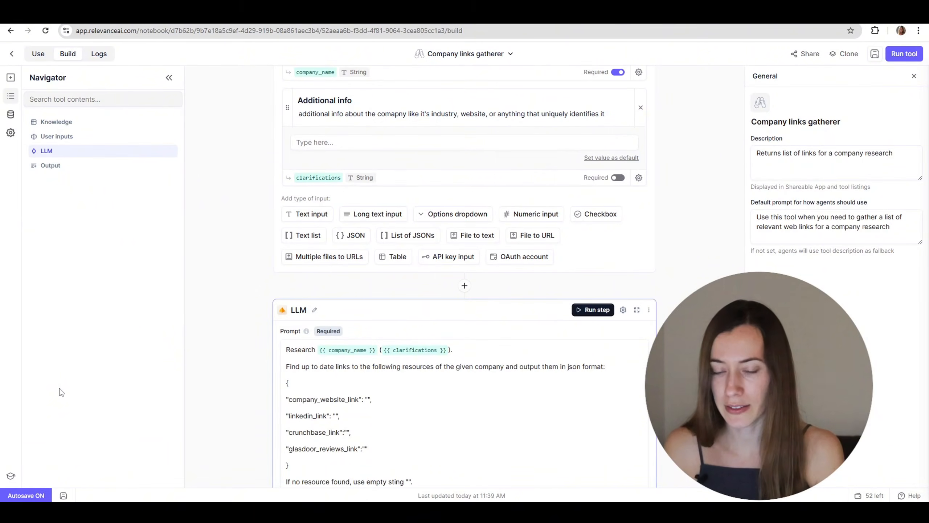
scroll(204, 329, down, 6)
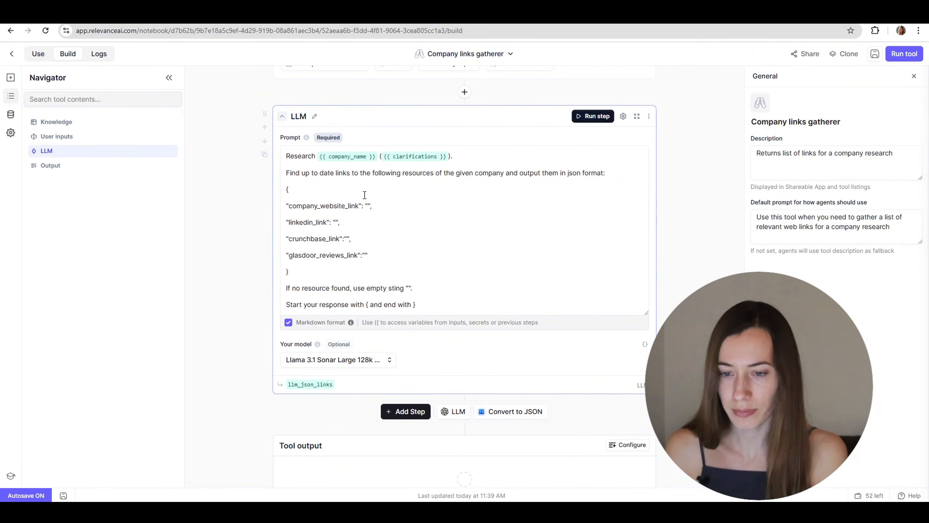
click(336, 368)
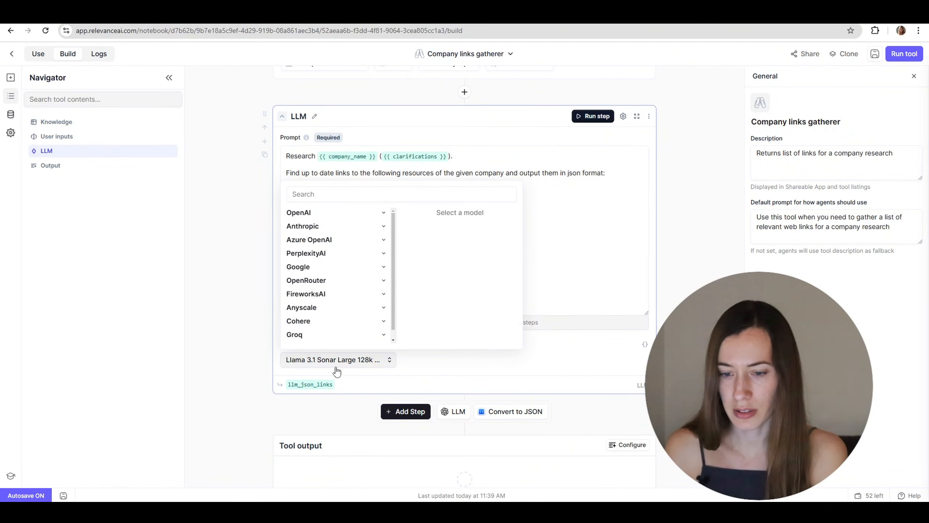
click(317, 256)
scroll(317, 265, down, 3)
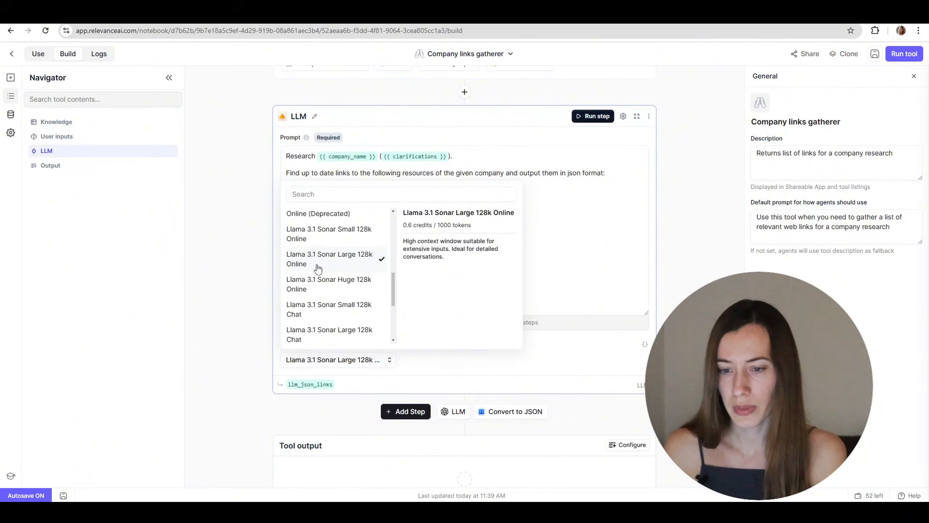
click(317, 268)
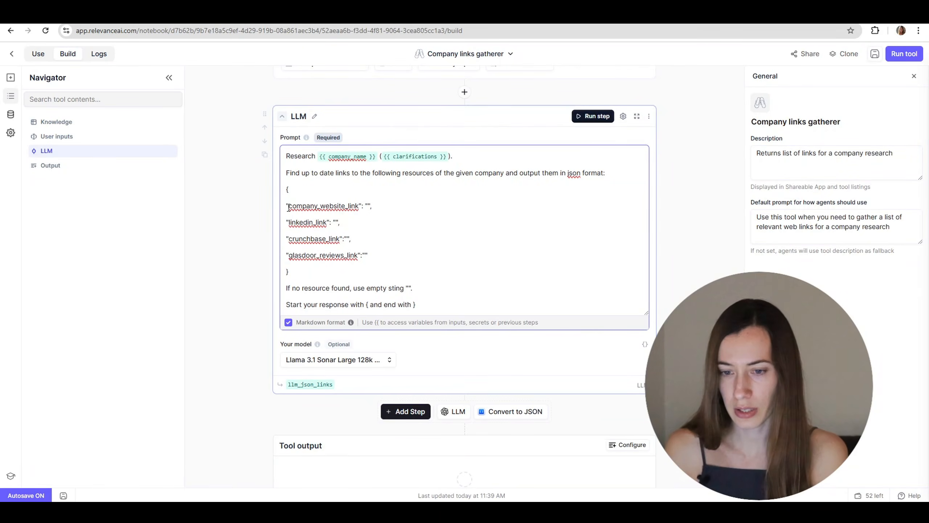
Highlight the JSON link fields in the LLM prompt to examine which company resources it asks for
shift+click(383, 253)
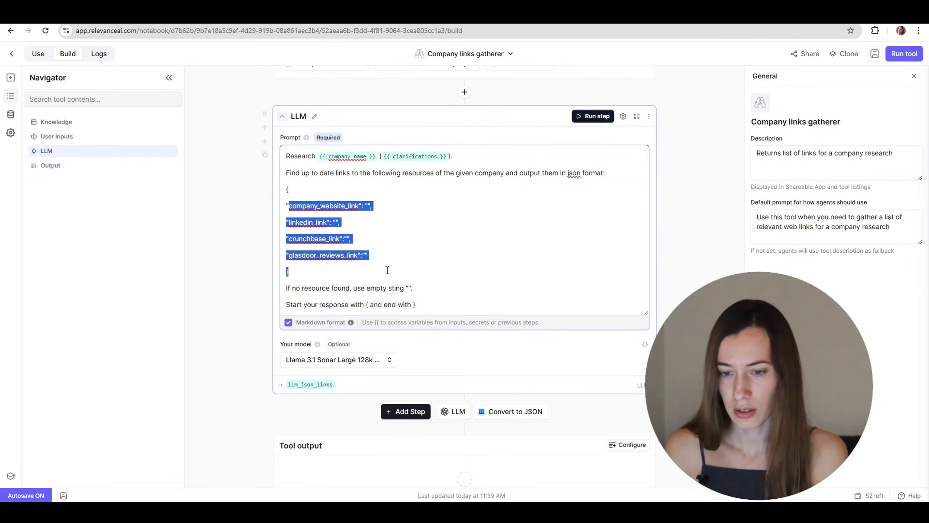
click(426, 259)
scroll(483, 255, up, 1)
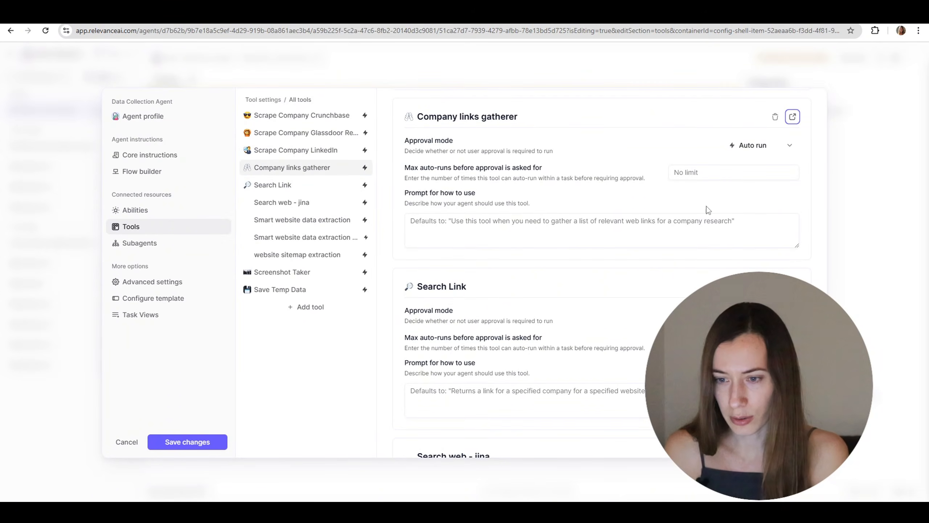
Return to the Data Collection Agent's n8n task, expand its background steps, and inspect the Company links gatherer run's input and output
click(869, 211)
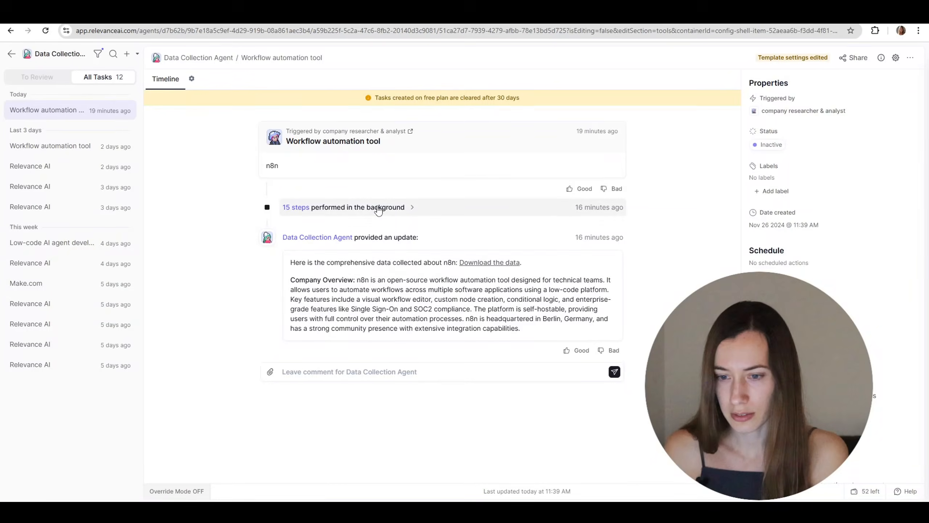
click(353, 207)
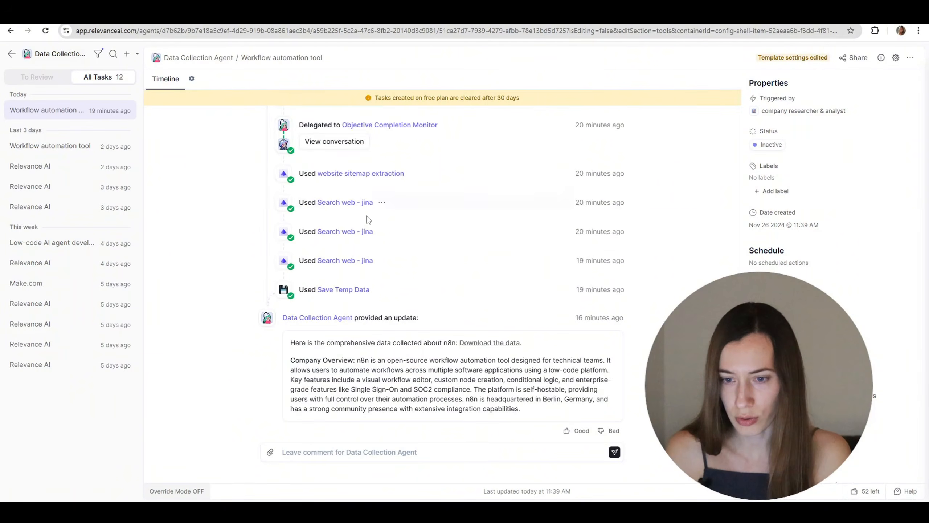
scroll(355, 220, up, 10)
click(358, 236)
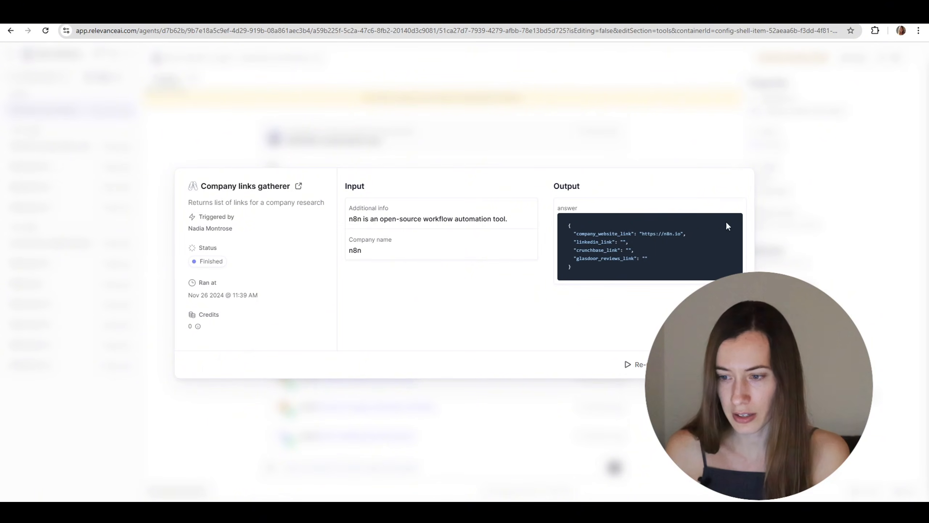
drag(642, 233, 681, 234)
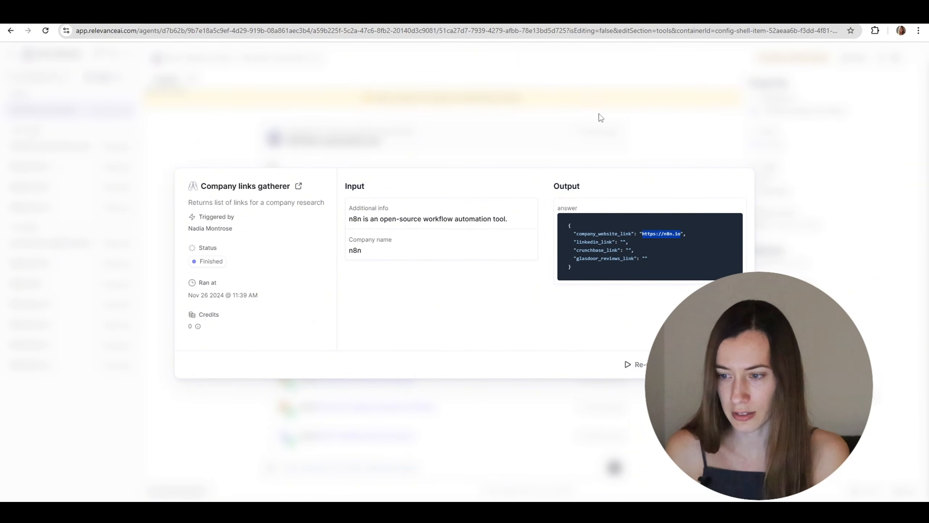
click(631, 112)
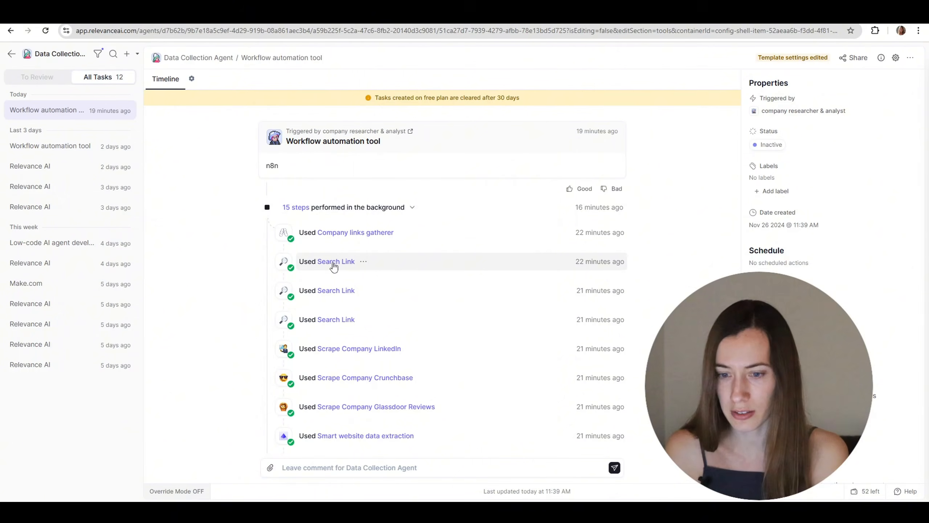
Inspect the inputs and outputs of the three Search Link runs for linkedin.com, crunchbase.com and glassdoor.com
click(334, 263)
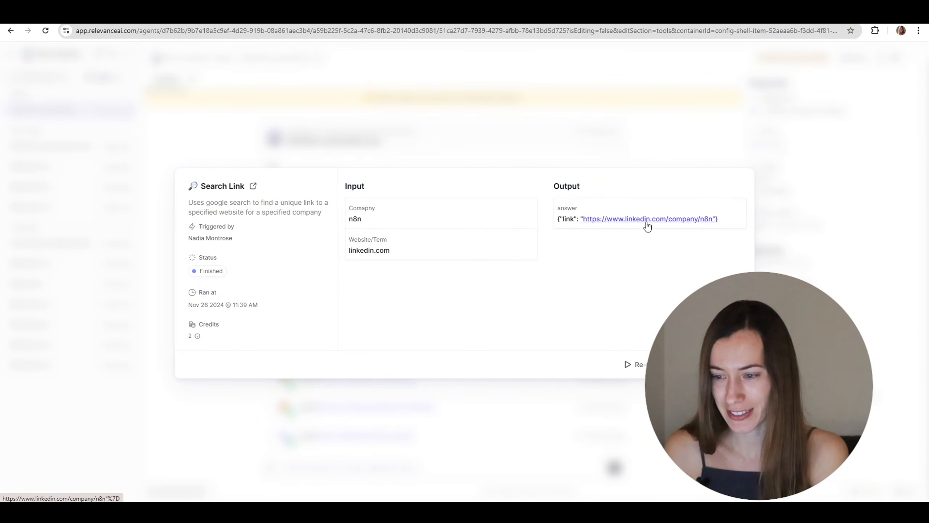
click(798, 258)
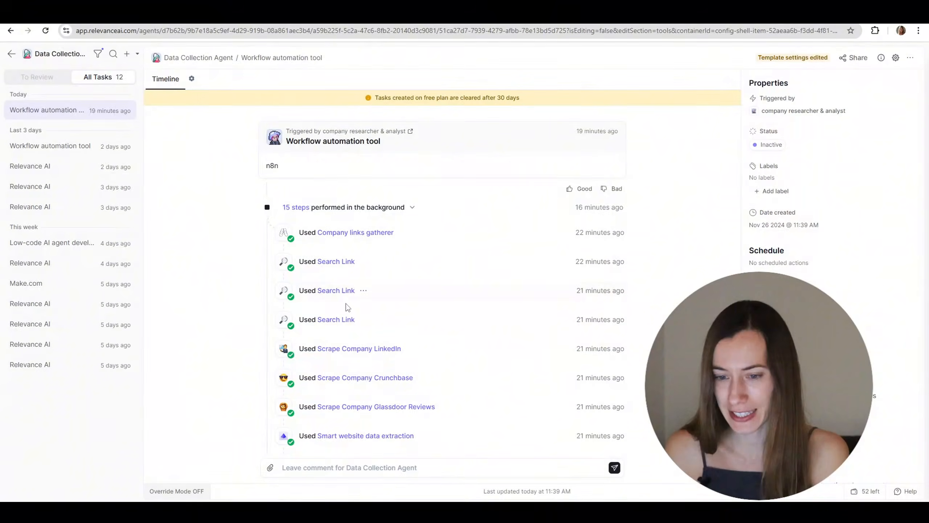
click(344, 291)
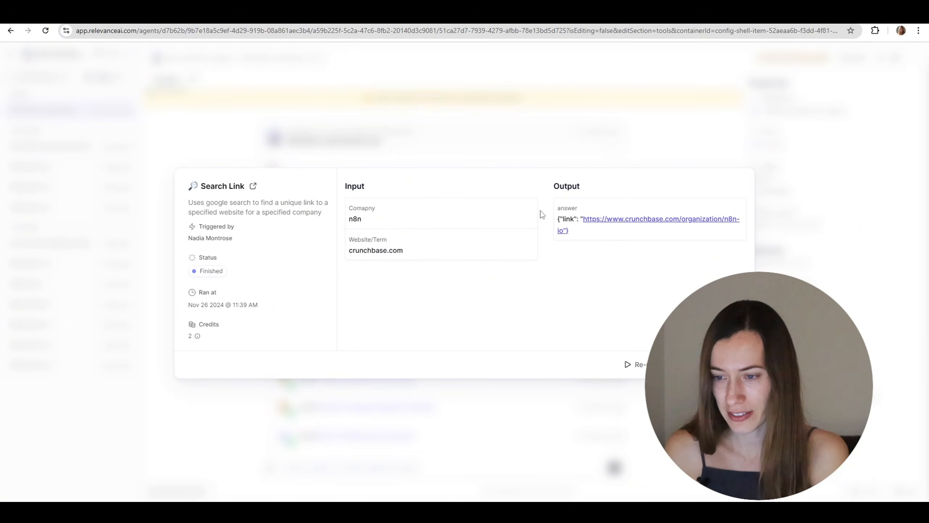
key(Escape)
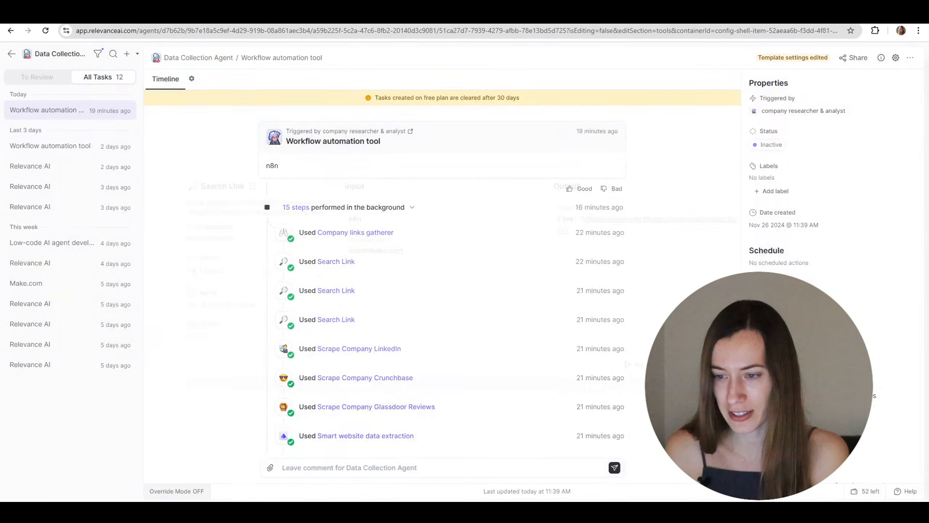
click(326, 320)
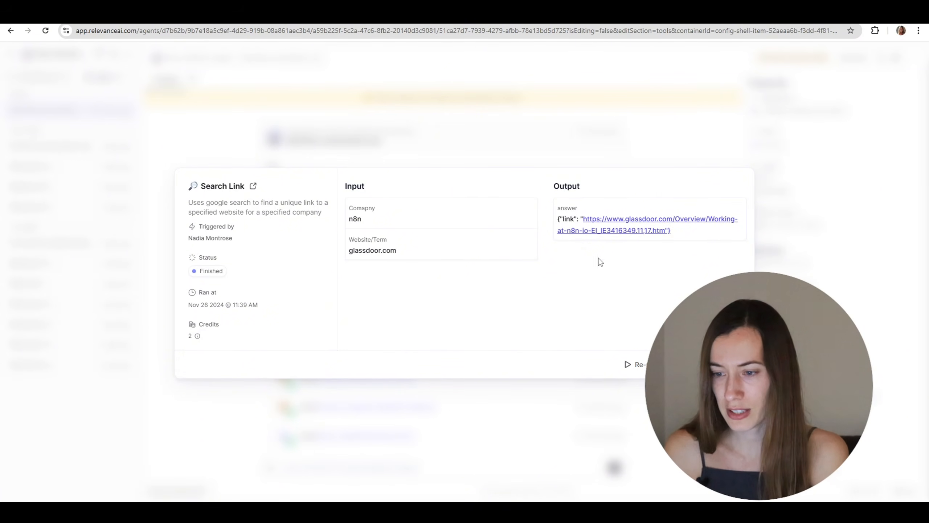
click(479, 412)
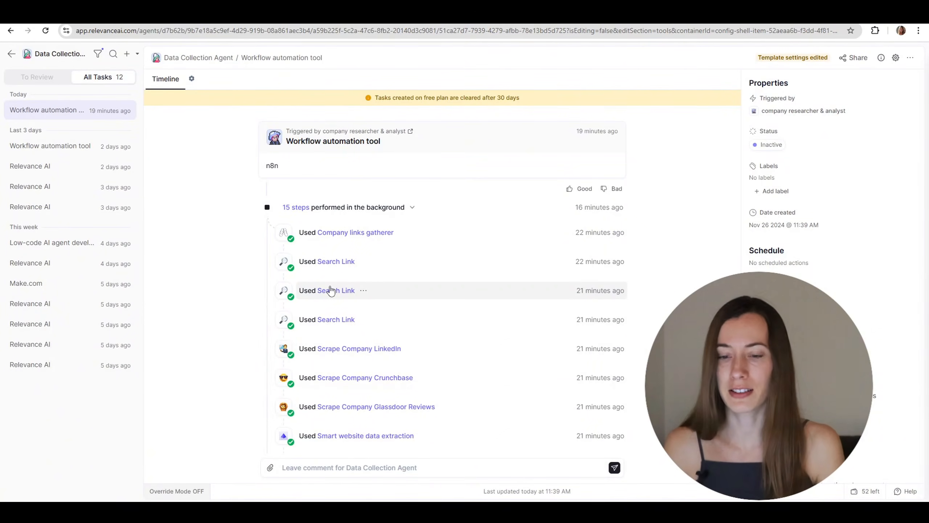
Review the crunchbase.com and glassdoor.com Search Link runs again, comparing the link each one returned
click(331, 291)
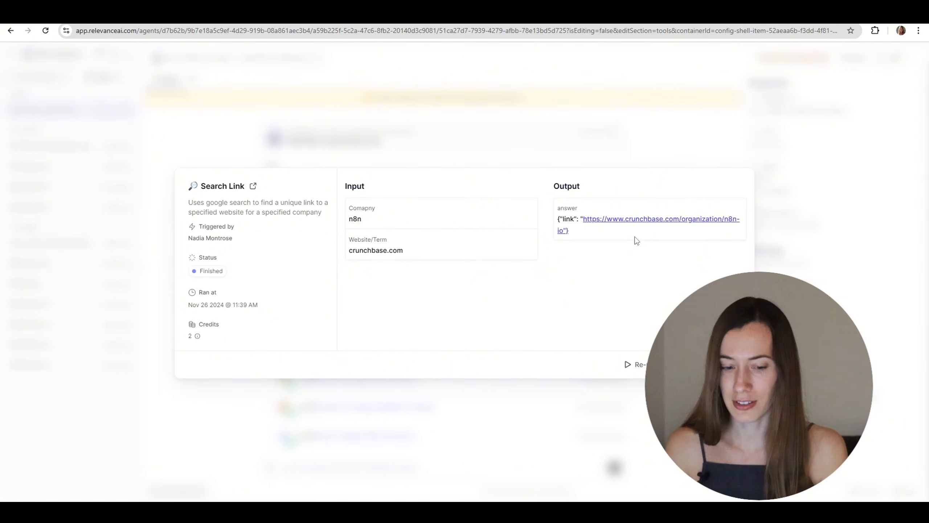
key(Escape)
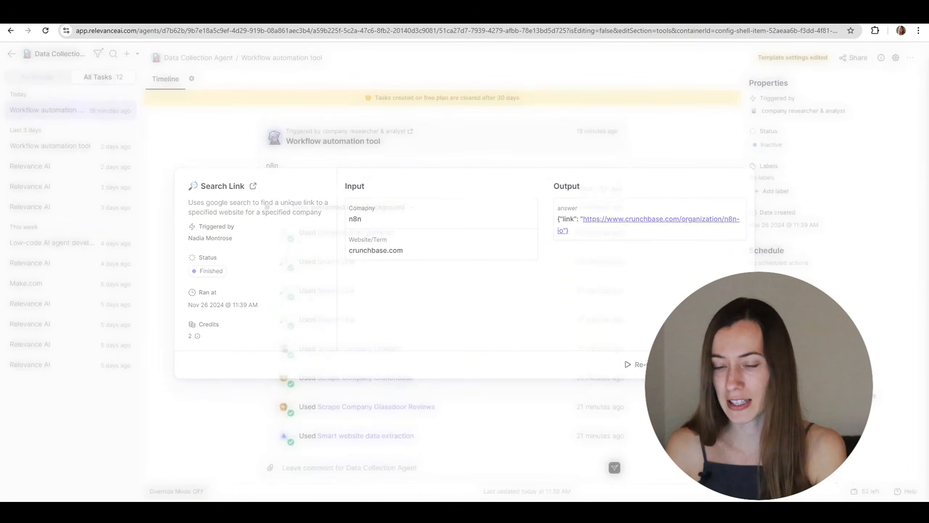
click(333, 320)
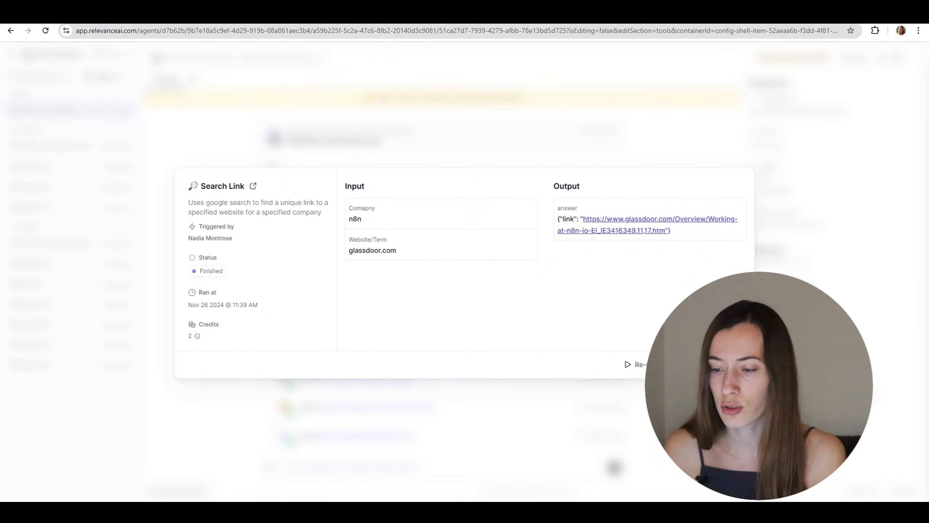
Open the Search Link tool in its builder, expand its inputs, and read its default prompt for how agents should use it
key(Escape)
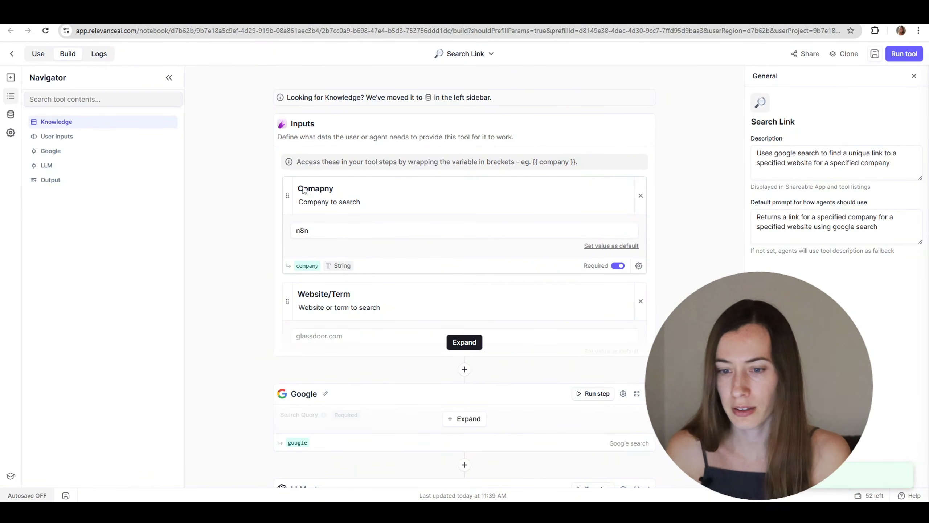
click(442, 344)
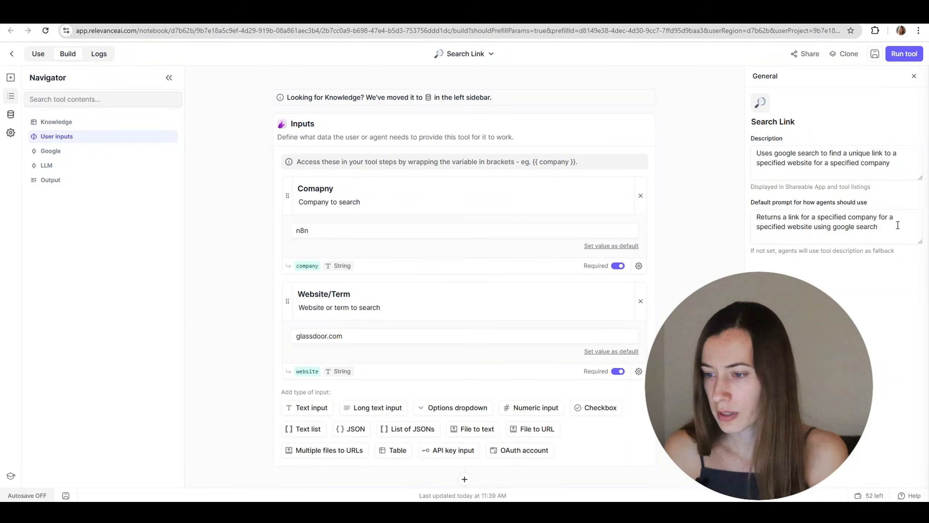
click(756, 219)
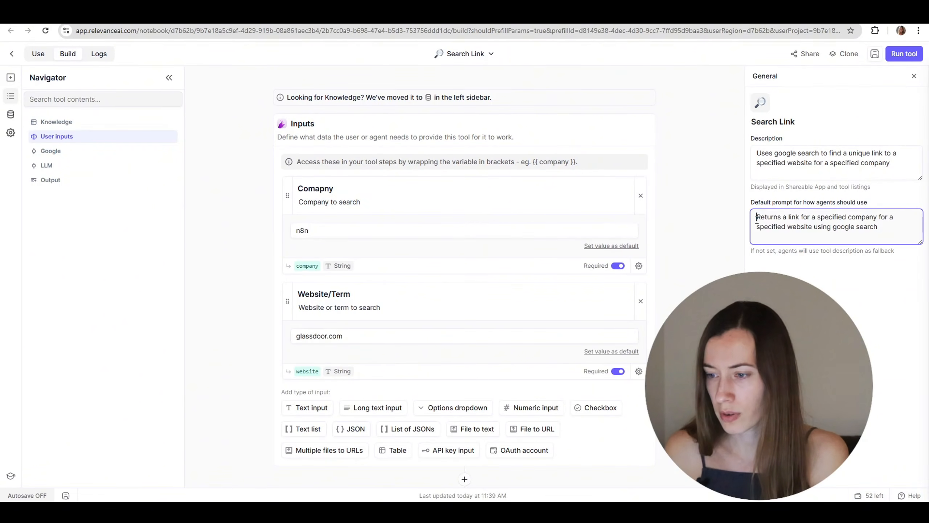
drag(756, 219, 890, 225)
click(794, 225)
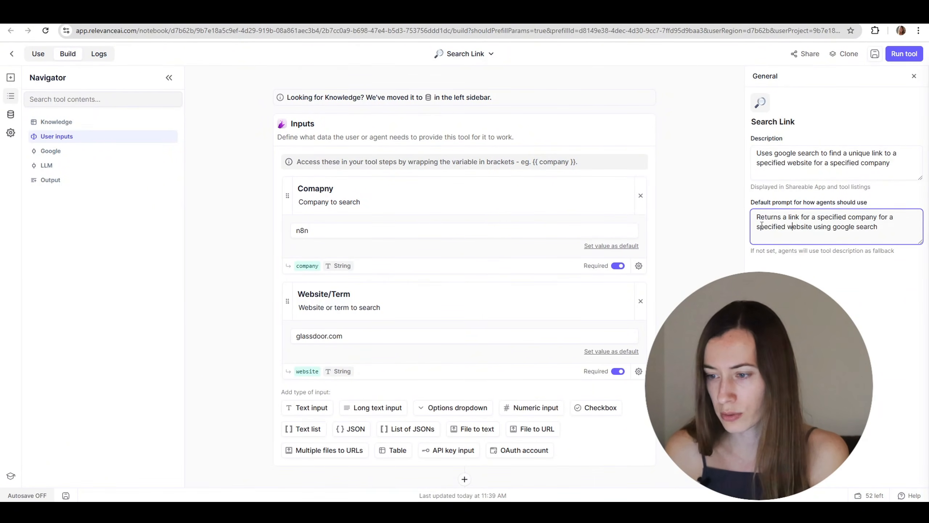
Examine how the Google step's search query combines the tool's company and website inputs
scroll(431, 328, down, 5)
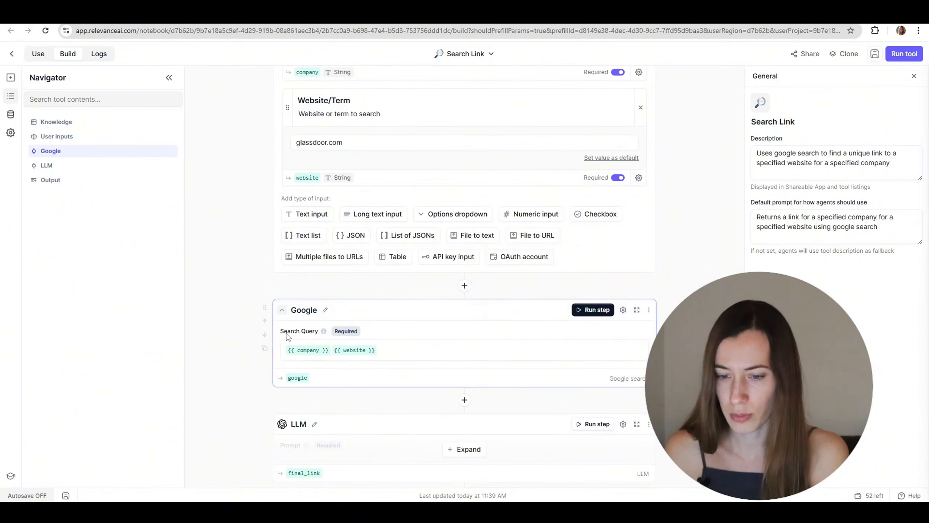
scroll(283, 329, up, 4)
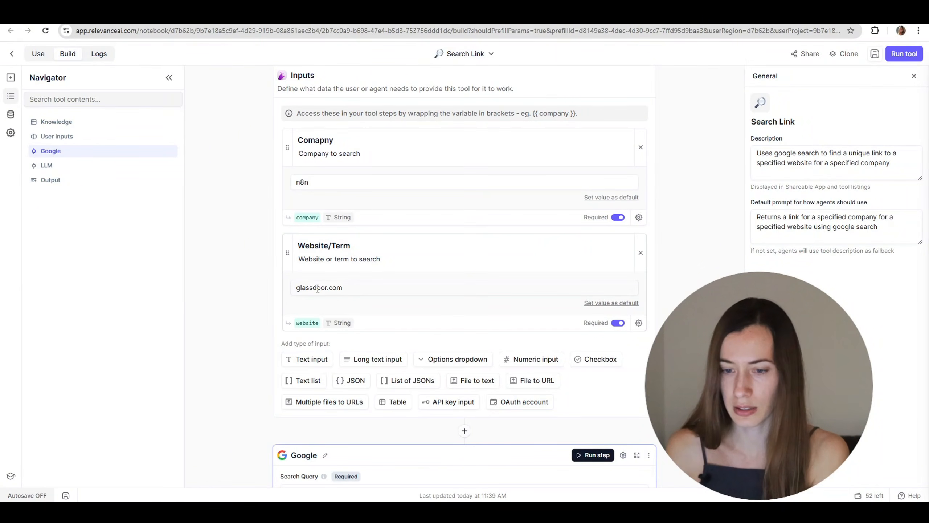
scroll(318, 292, down, 5)
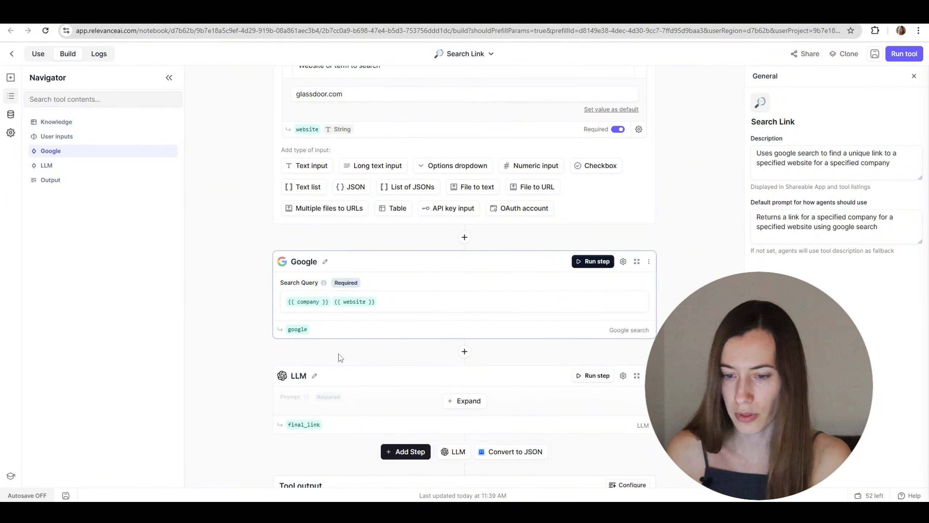
Expand the Search Link tool's LLM step and examine its prompt, the JSON link output format, the inserted search results and the model
click(465, 400)
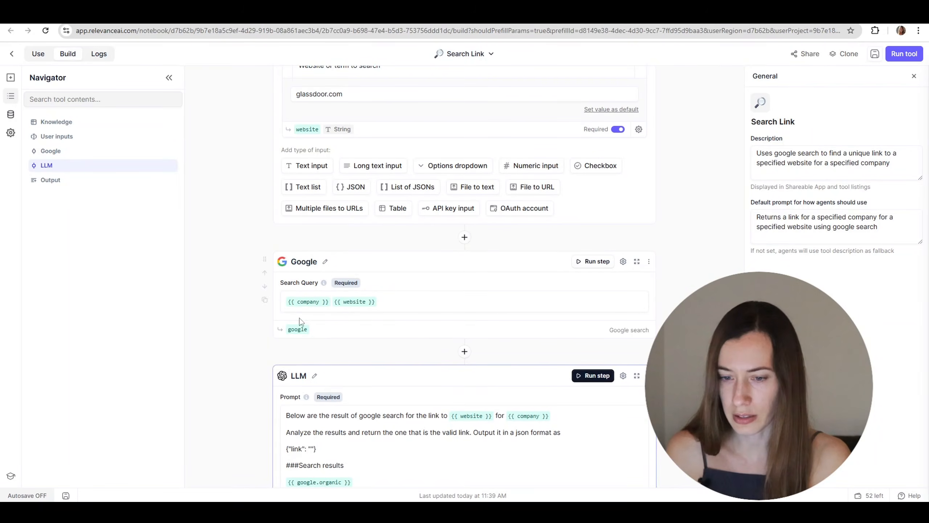
scroll(321, 352, down, 4)
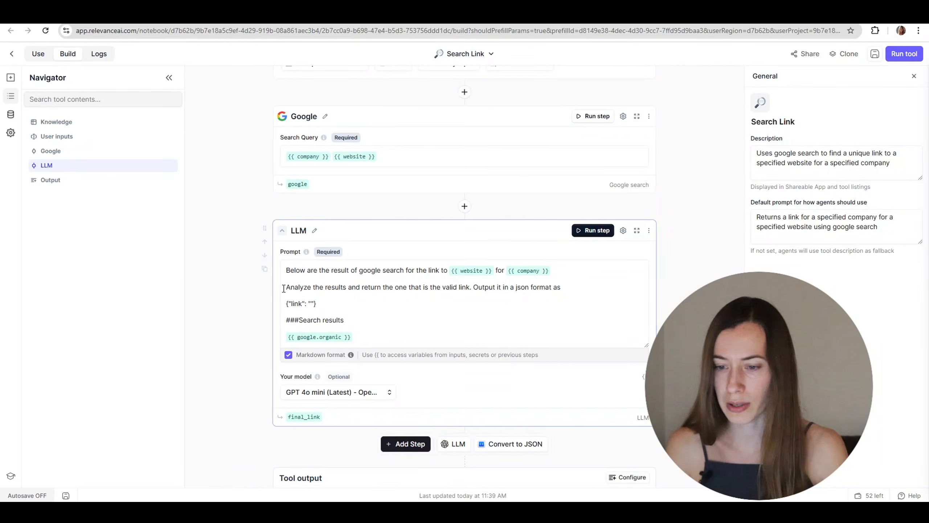
drag(323, 304, 269, 307)
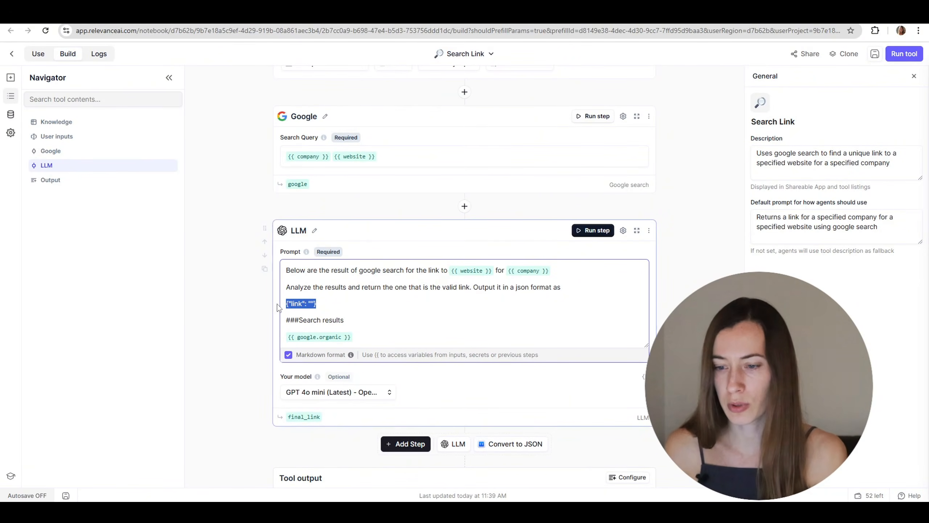
click(354, 306)
key(shift+Home)
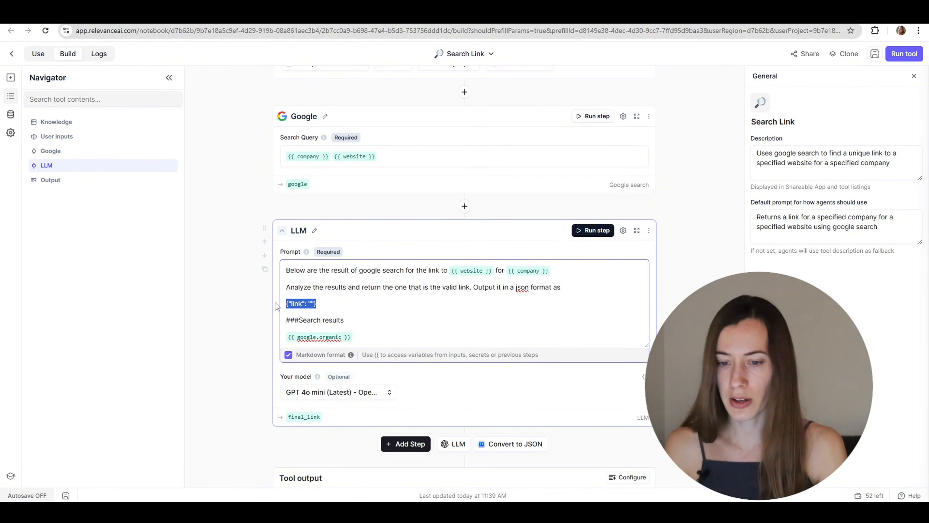
click(363, 303)
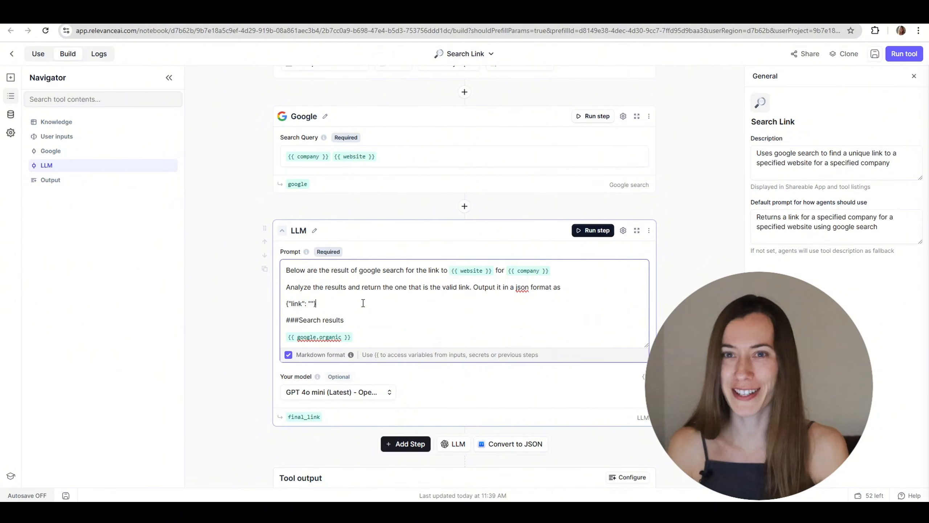
click(355, 318)
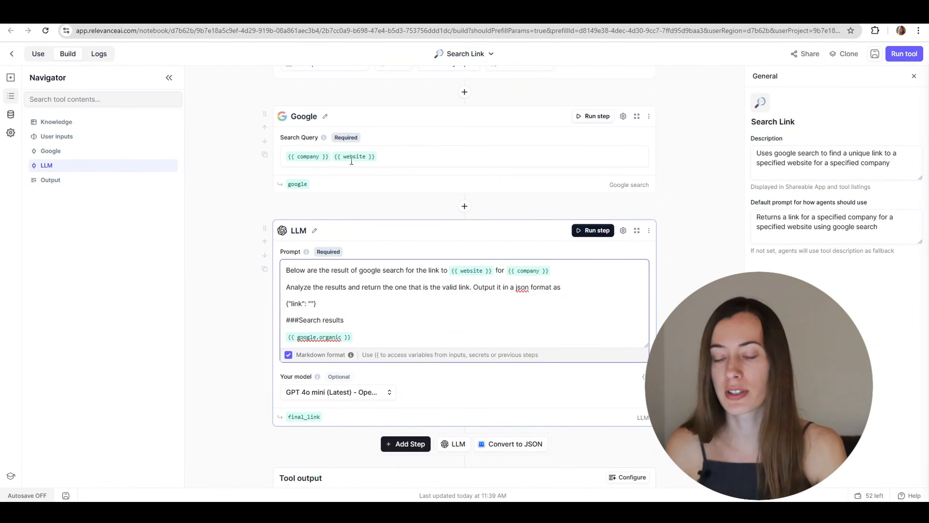
scroll(371, 228, down, 3)
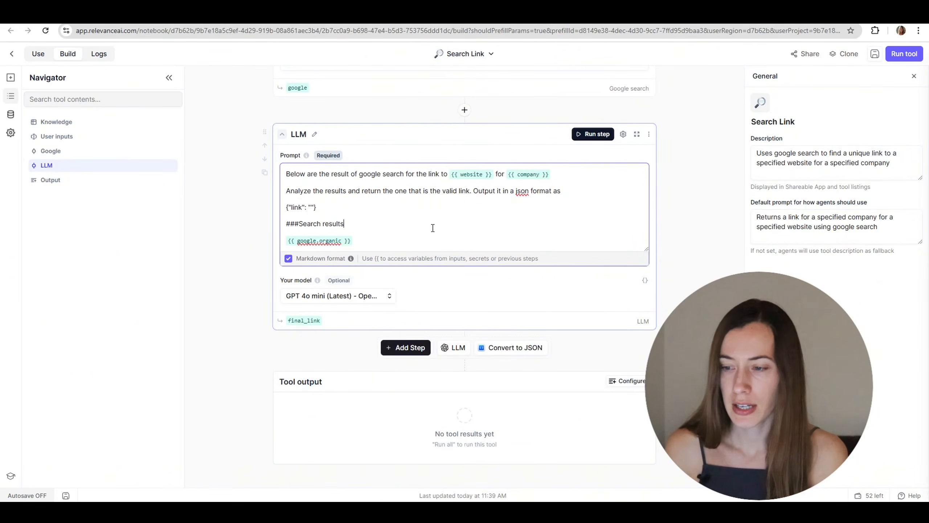
scroll(433, 227, up, 9)
scroll(403, 256, up, 6)
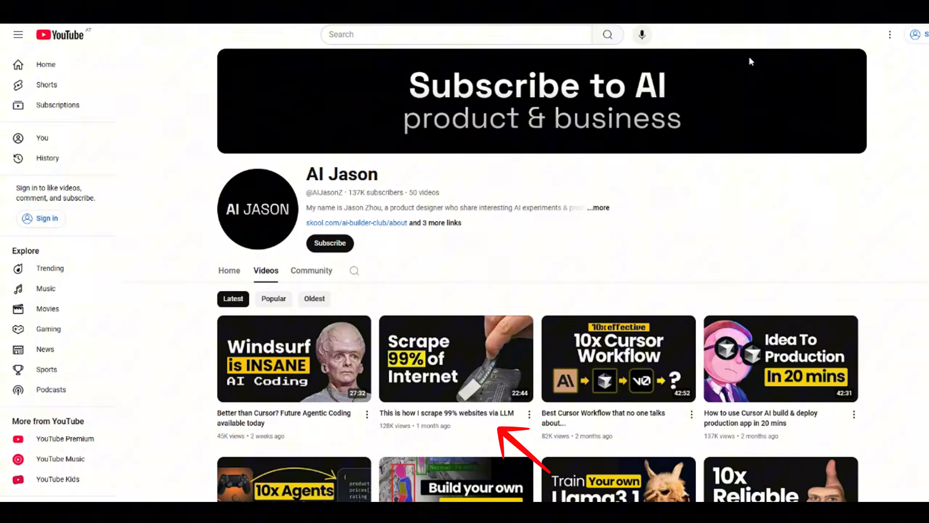
Open the Firecrawl website from the presentation's advanced scraping tools and look through its homepage and Scrape endpoint reference
mouse_move(434, 371)
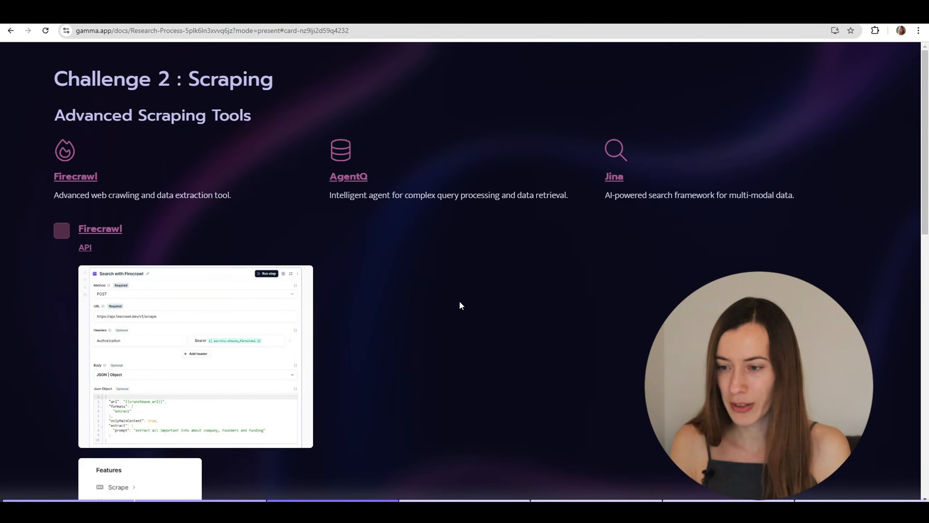
click(79, 176)
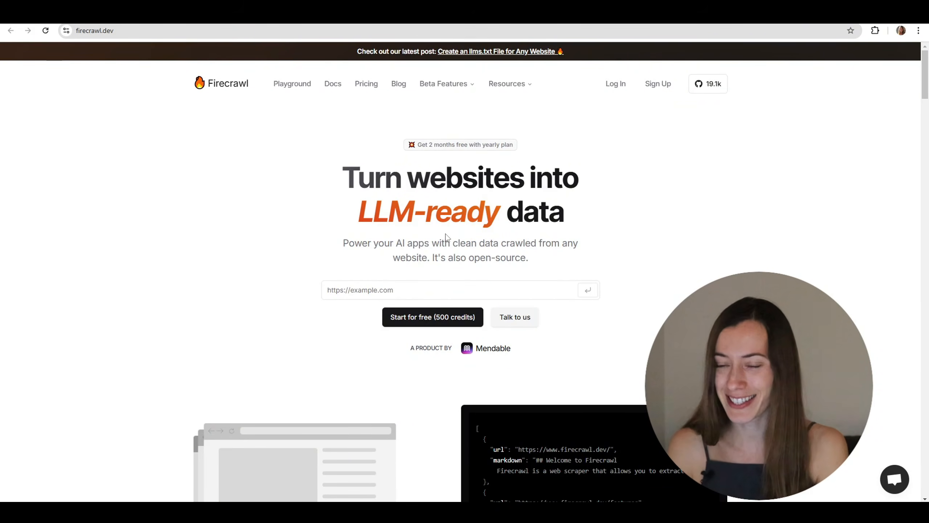
scroll(442, 233, down, 6)
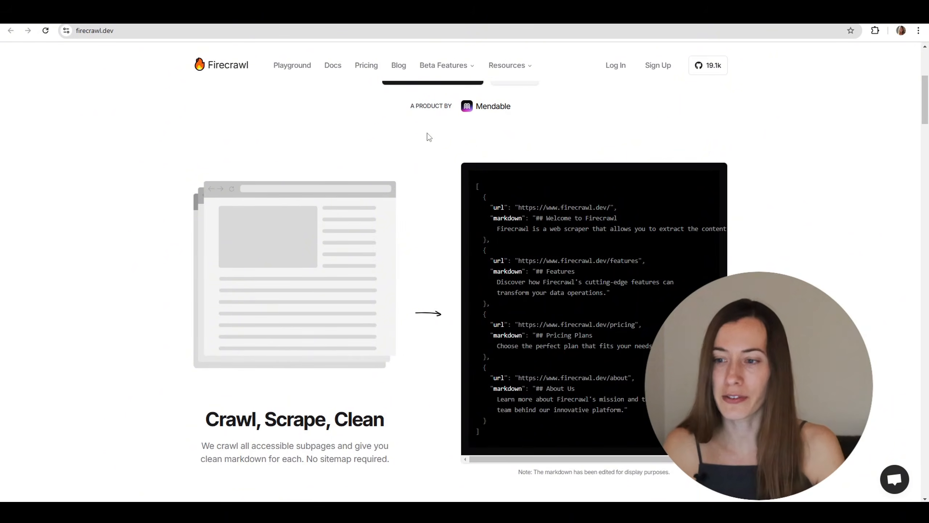
scroll(532, 243, down, 1)
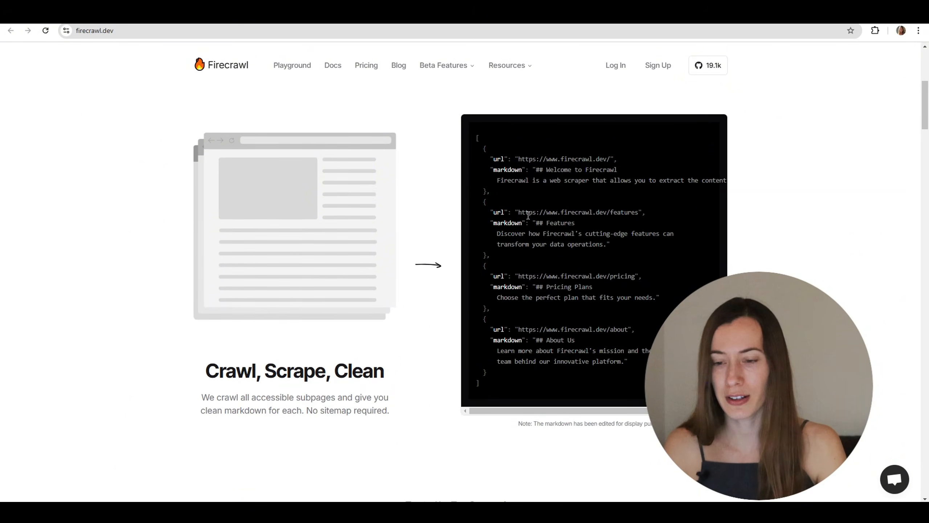
scroll(528, 215, down, 3)
scroll(527, 215, down, 13)
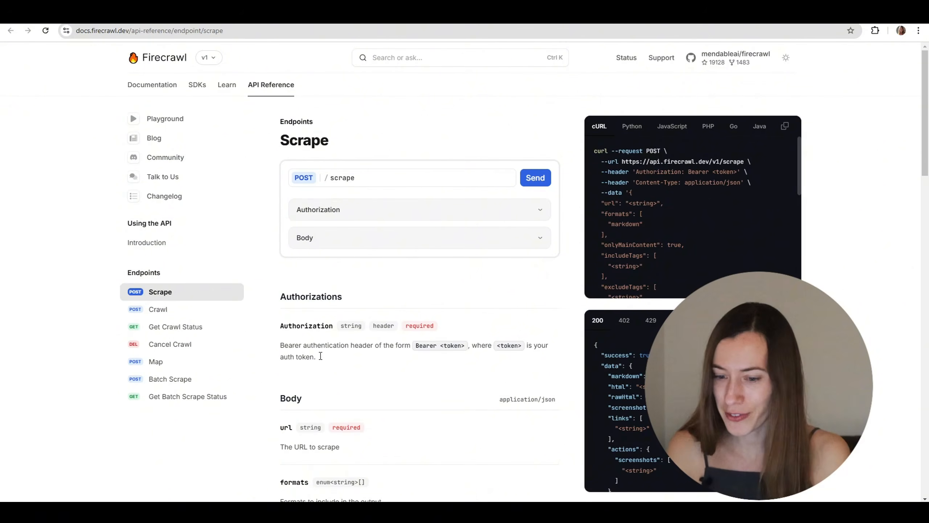
scroll(344, 227, down, 5)
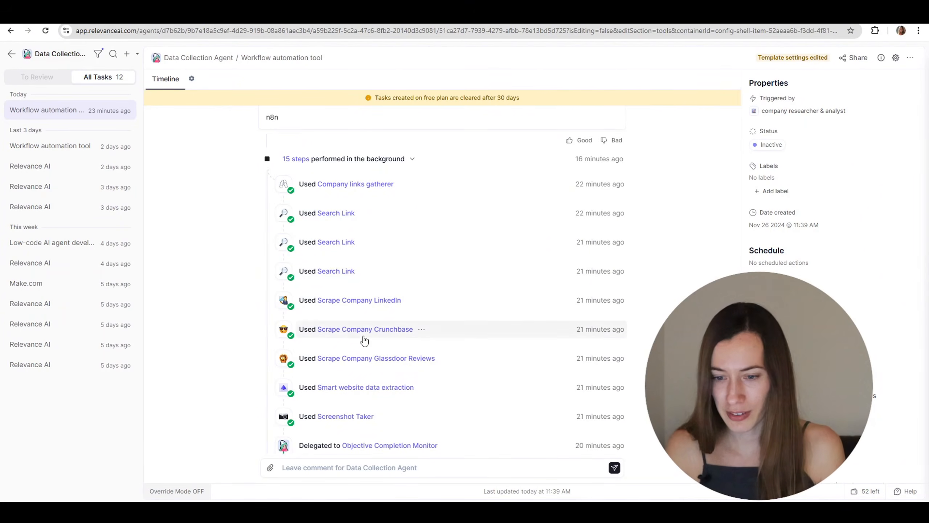
Open the Data Collection Agent's Scrape Company Crunchbase run and read through the company data in its output
click(420, 333)
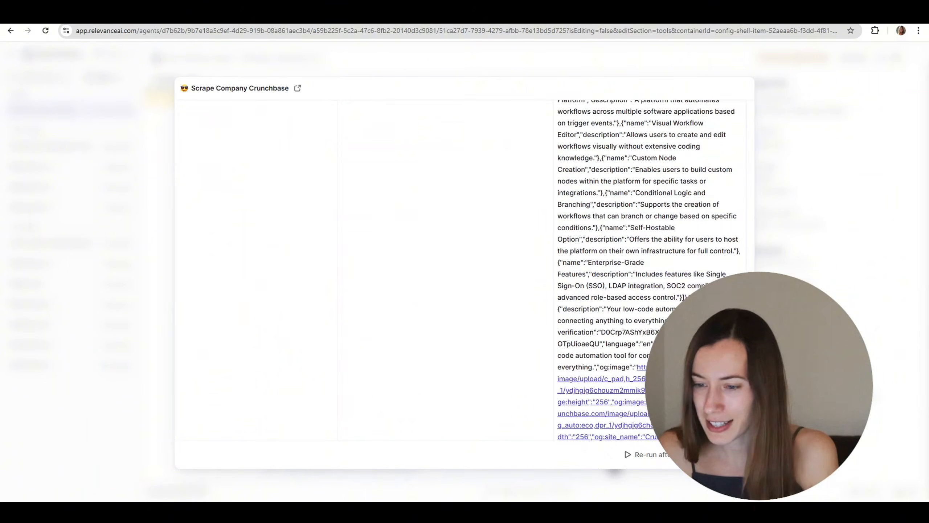
scroll(649, 222, down, 5)
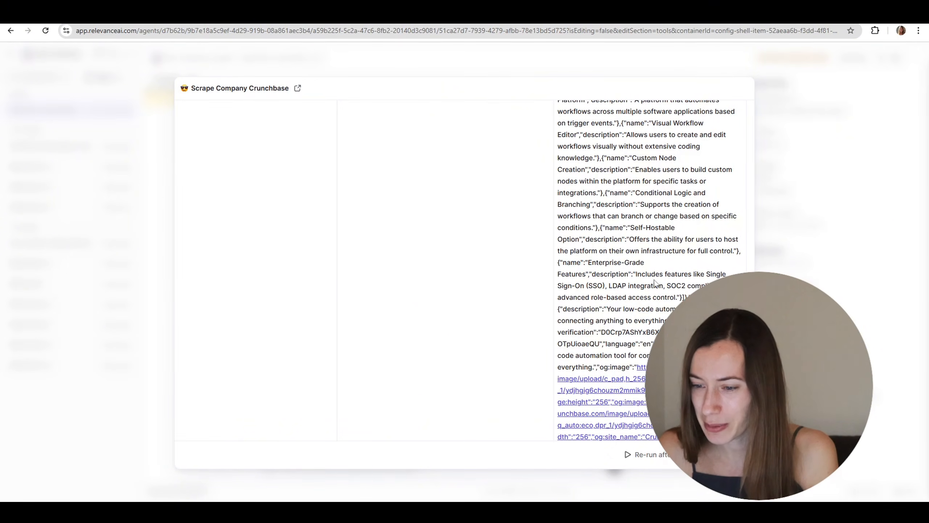
drag(635, 274, 564, 318)
scroll(641, 292, up, 6)
Examine the funding and product and services fields in the Scrape Company Crunchbase output
double_click(602, 316)
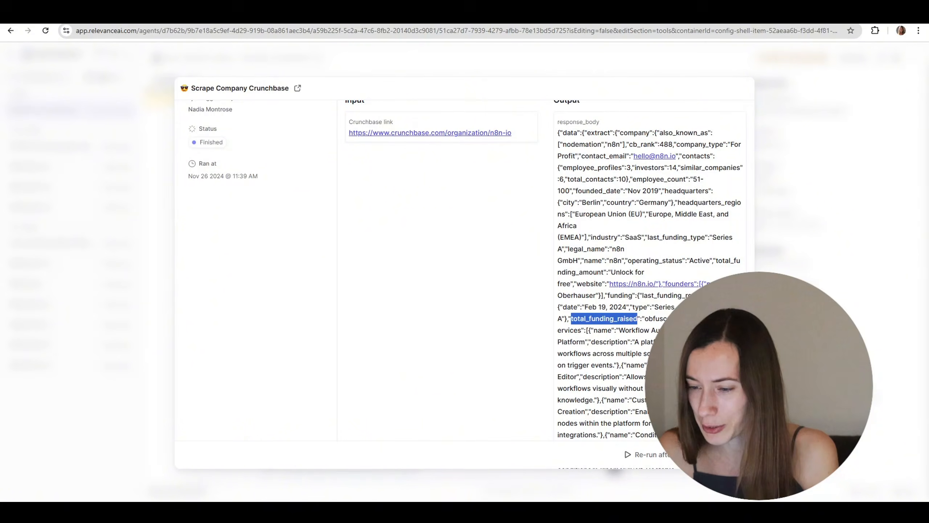
double_click(569, 330)
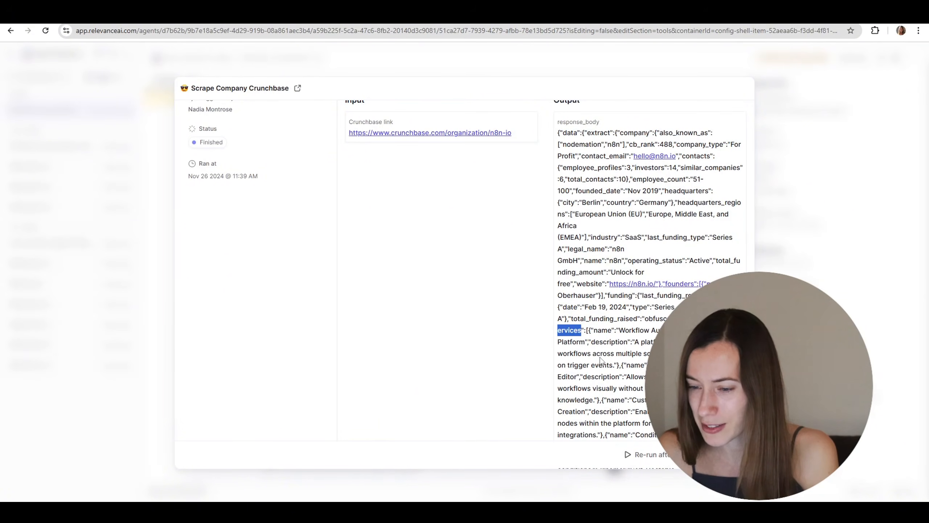
scroll(615, 399, down, 2)
scroll(615, 367, up, 1)
double_click(616, 363)
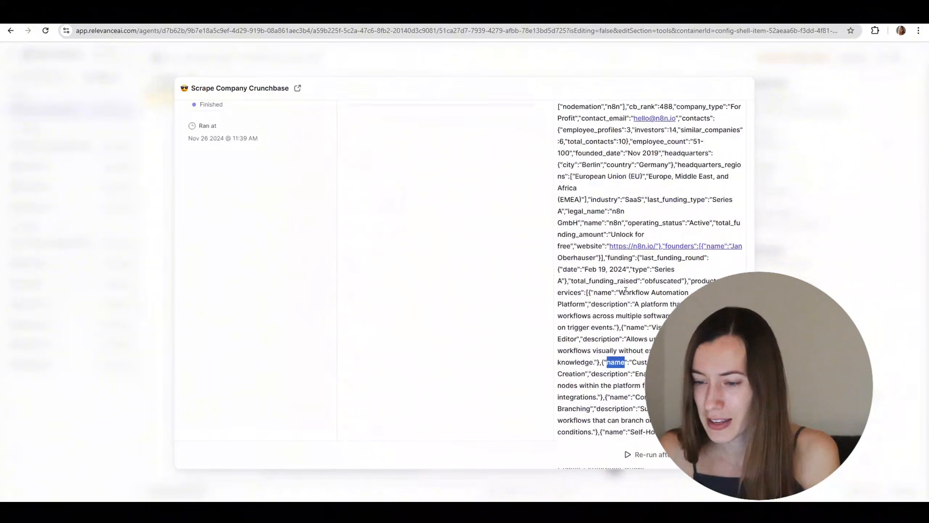
scroll(356, 208, up, 2)
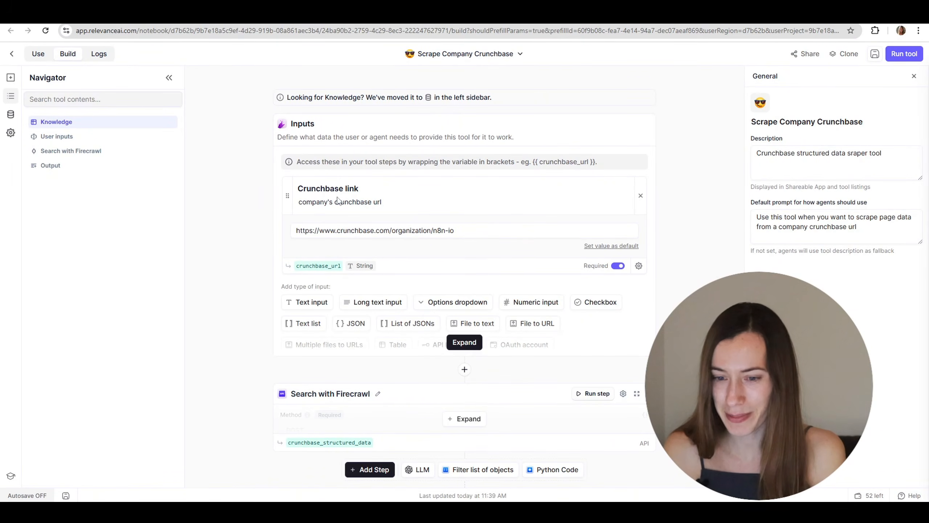
Expand the Search with Firecrawl step in the Scrape Company Crunchbase builder and examine its request method and URL
scroll(475, 421, down, 3)
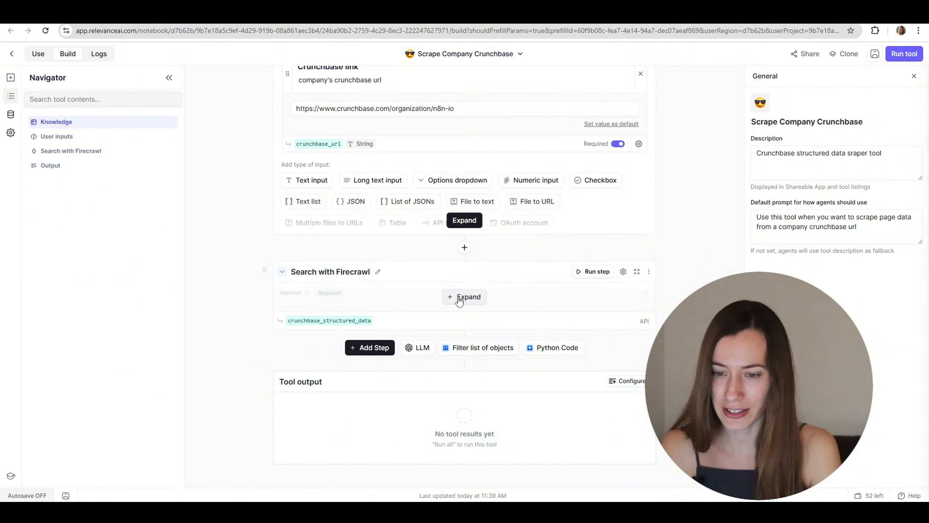
click(468, 307)
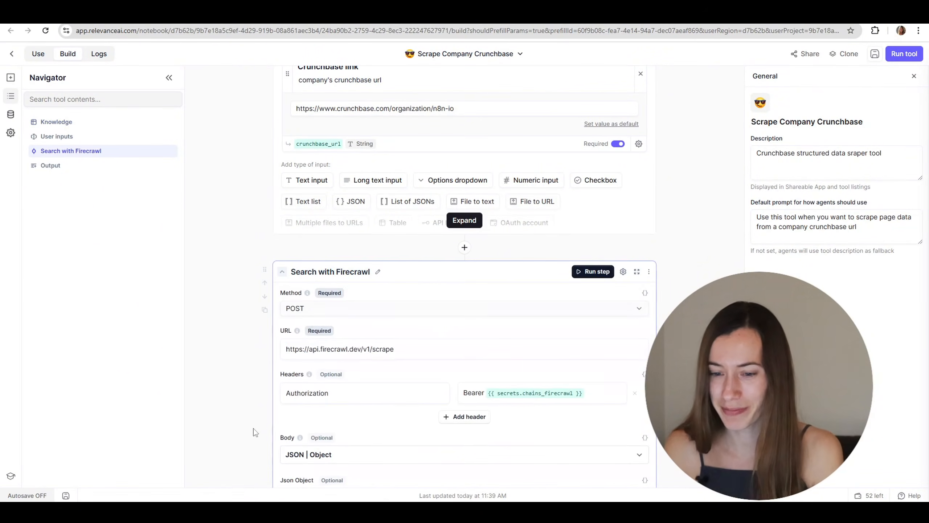
scroll(265, 383, down, 3)
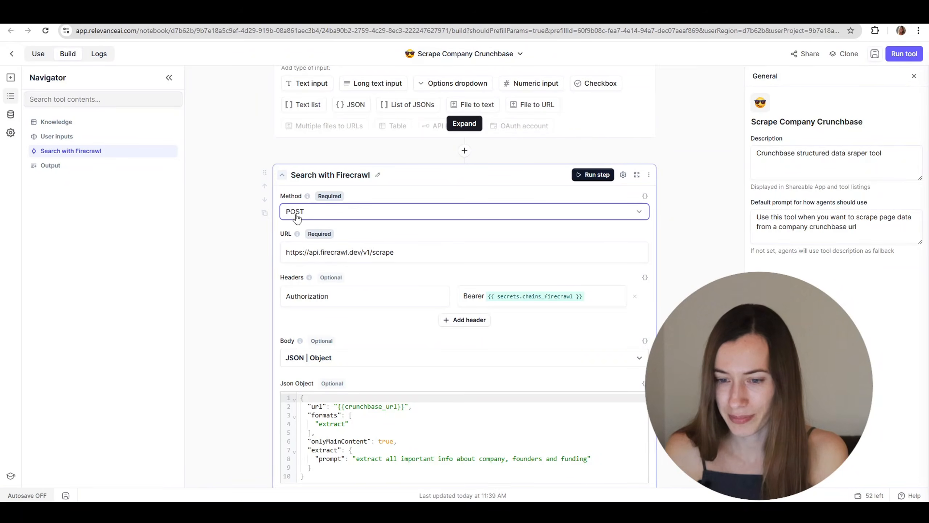
drag(391, 258, 284, 257)
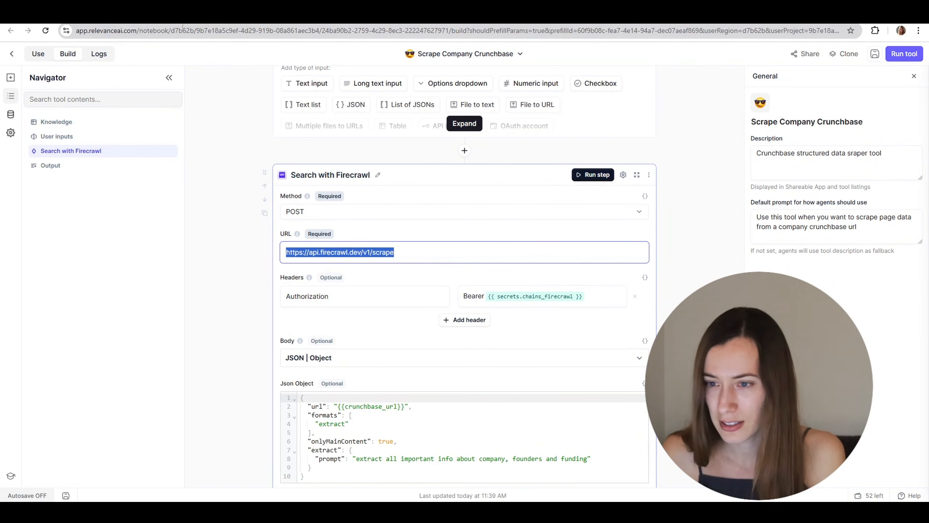
Switch to Firecrawl's Scrape endpoint reference and highlight the request URL in the cURL example
click(273, 17)
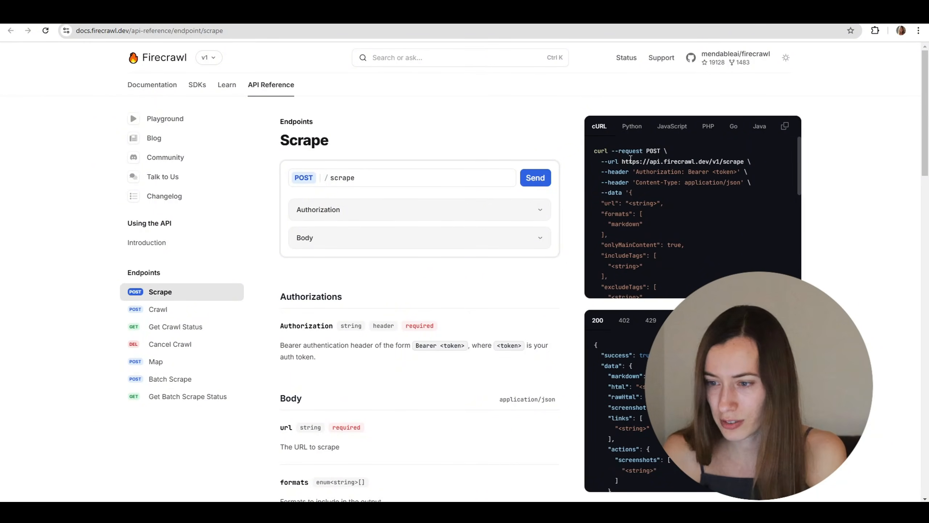
drag(624, 161, 743, 163)
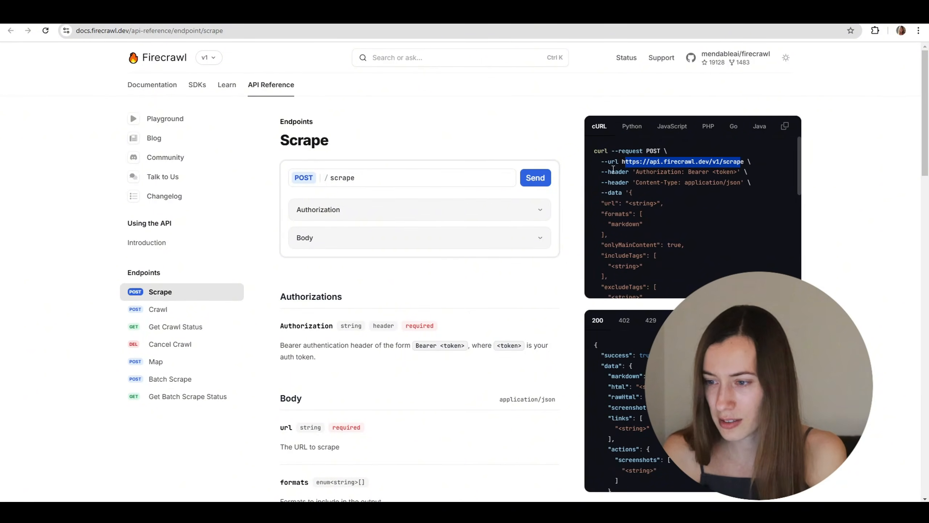
drag(622, 162, 623, 161)
drag(623, 161, 676, 162)
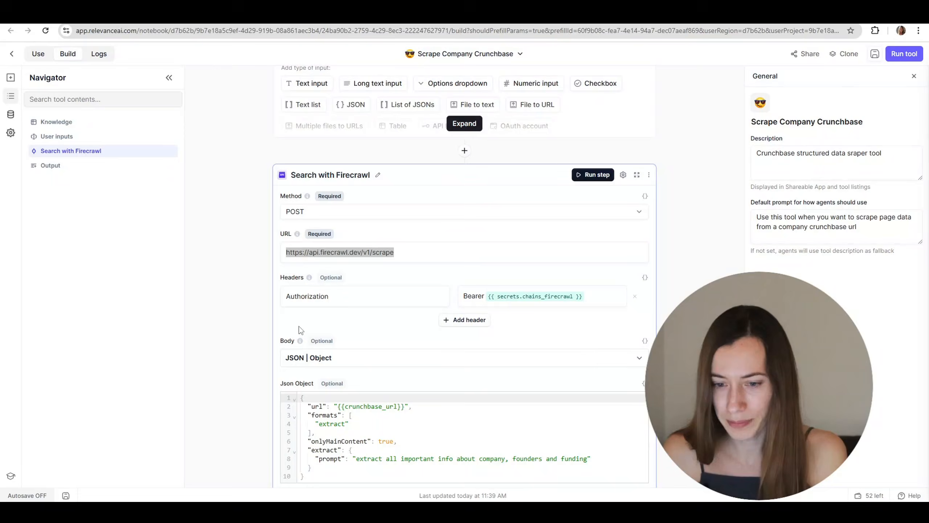
Examine the Authorization header's chains_firecrawl secret and find the custom API keys in the tool settings, then collapse the settings
scroll(299, 326, down, 3)
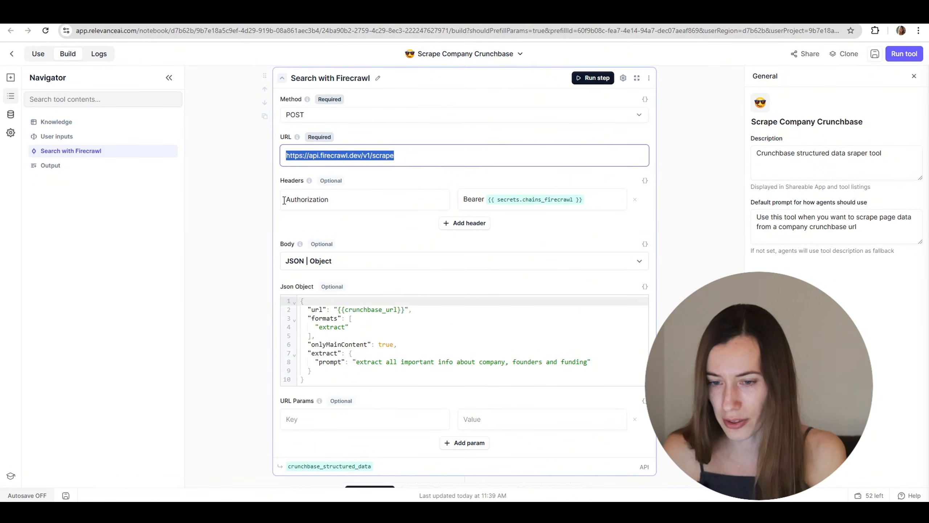
double_click(492, 199)
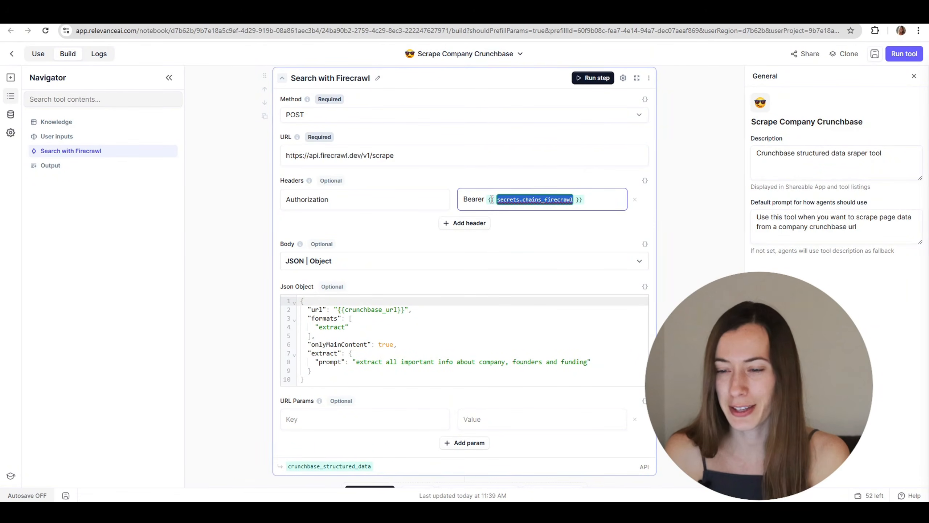
click(593, 199)
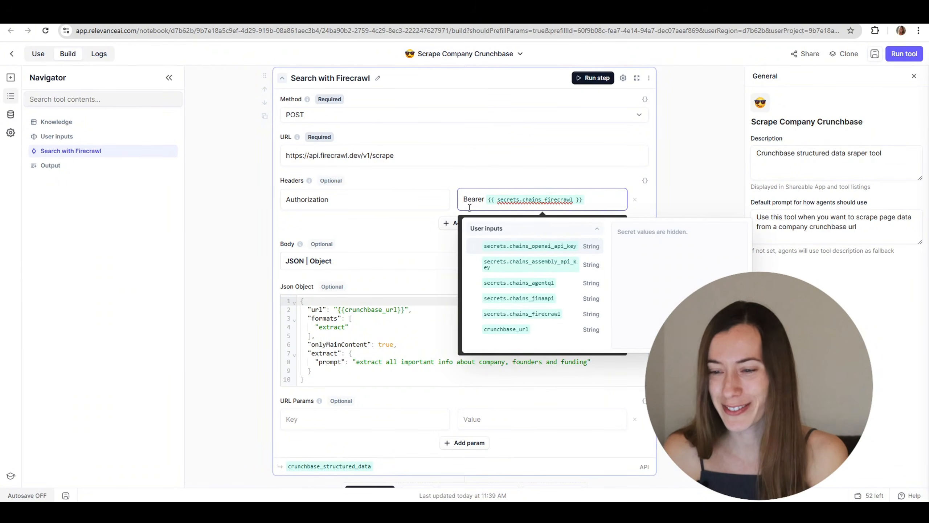
click(11, 133)
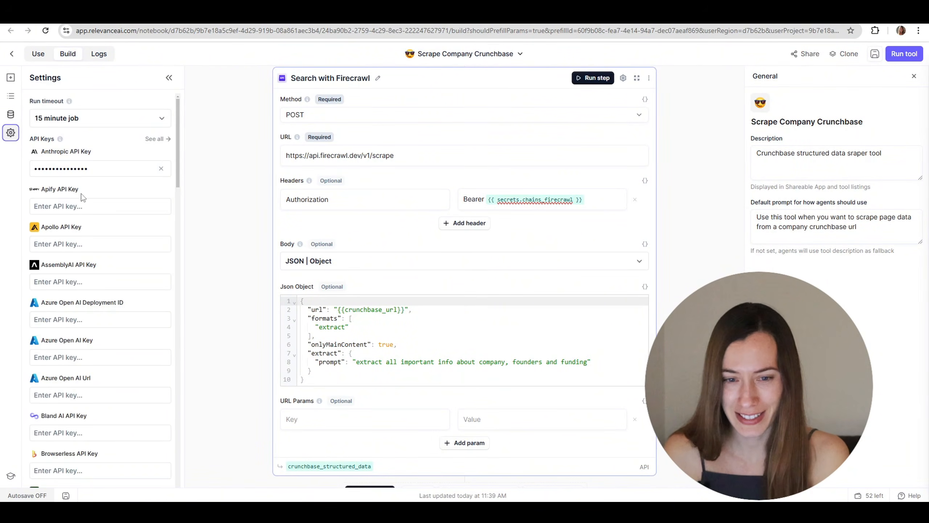
scroll(83, 197, down, 20)
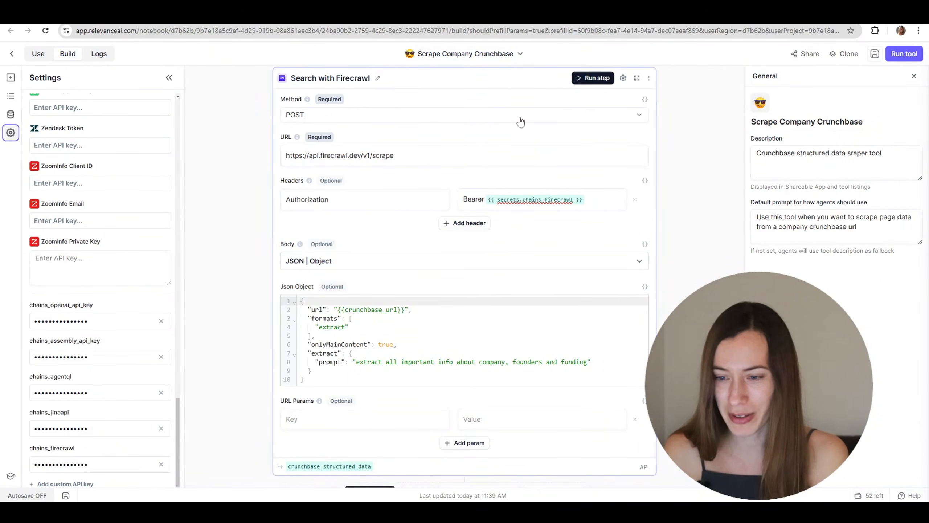
click(598, 204)
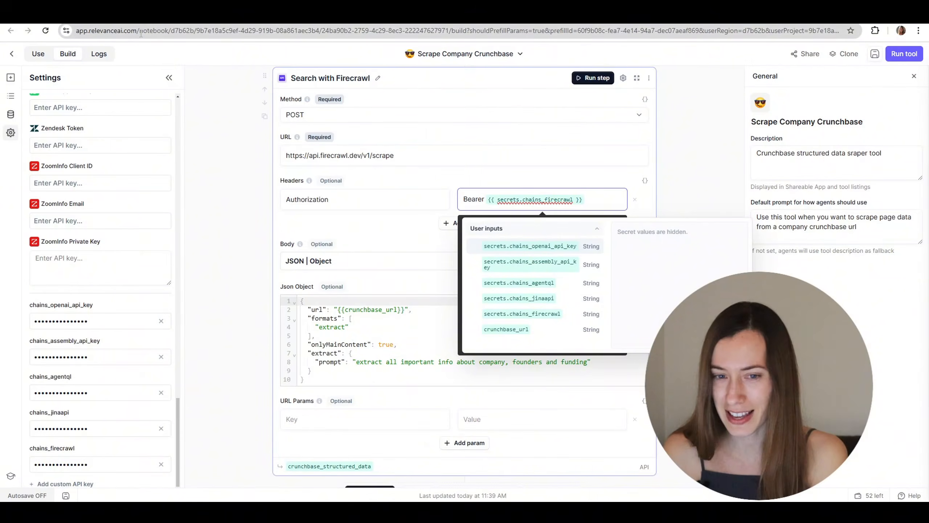
click(169, 77)
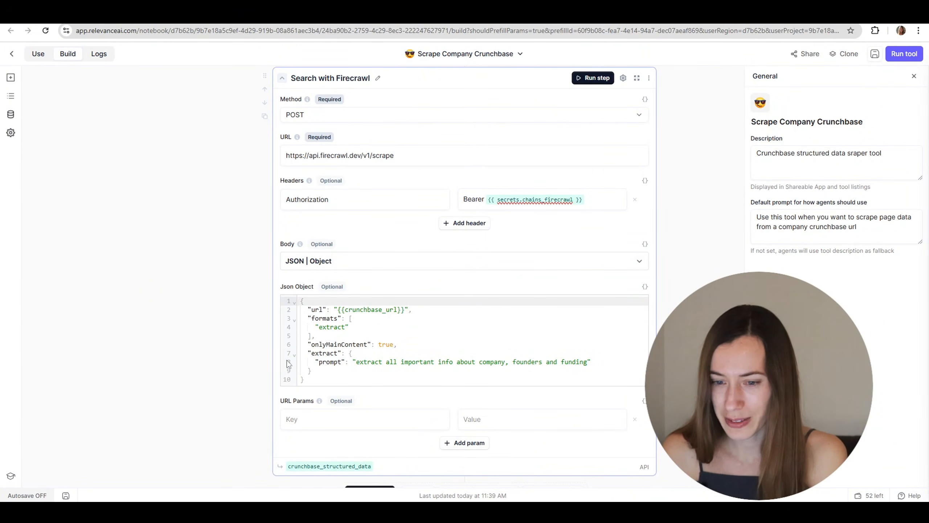
Examine the JSON body's url field and trace its crunchbase_url variable back to the Crunchbase link input
drag(306, 380, 290, 301)
click(330, 309)
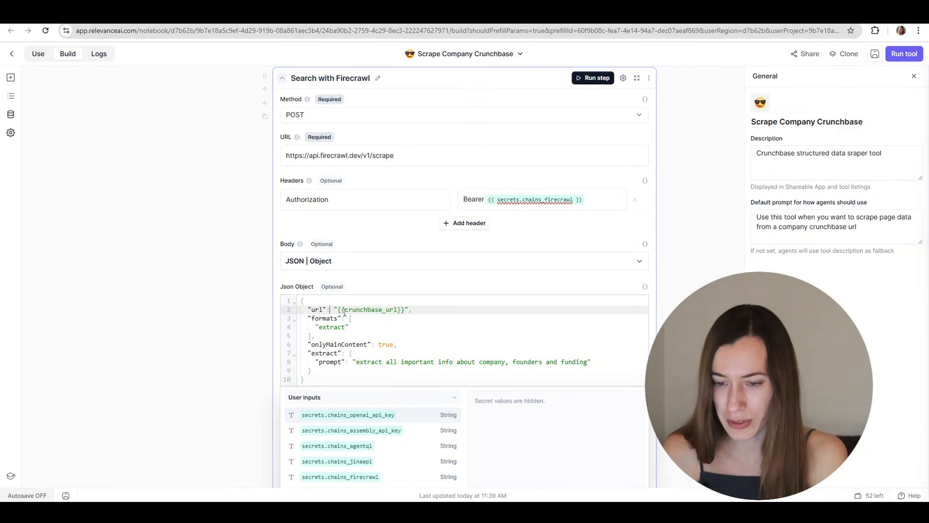
double_click(316, 308)
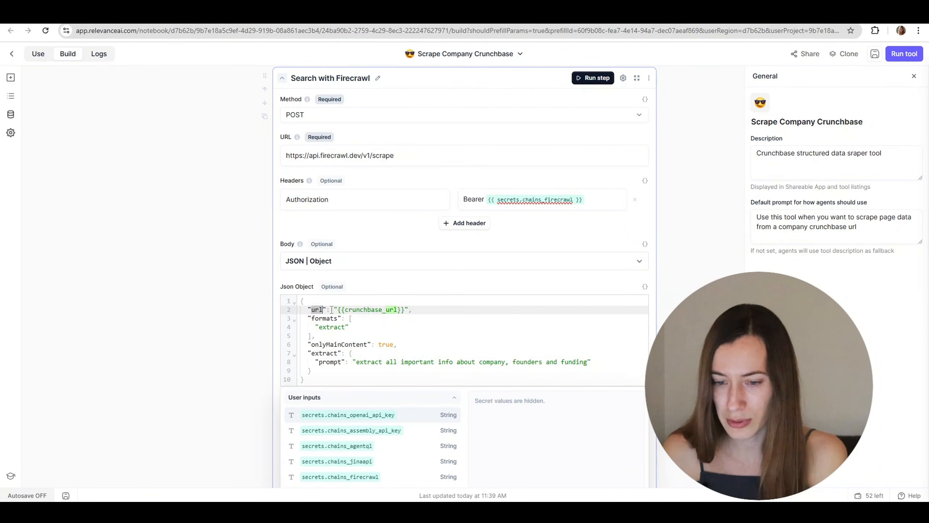
double_click(373, 310)
scroll(295, 229, up, 9)
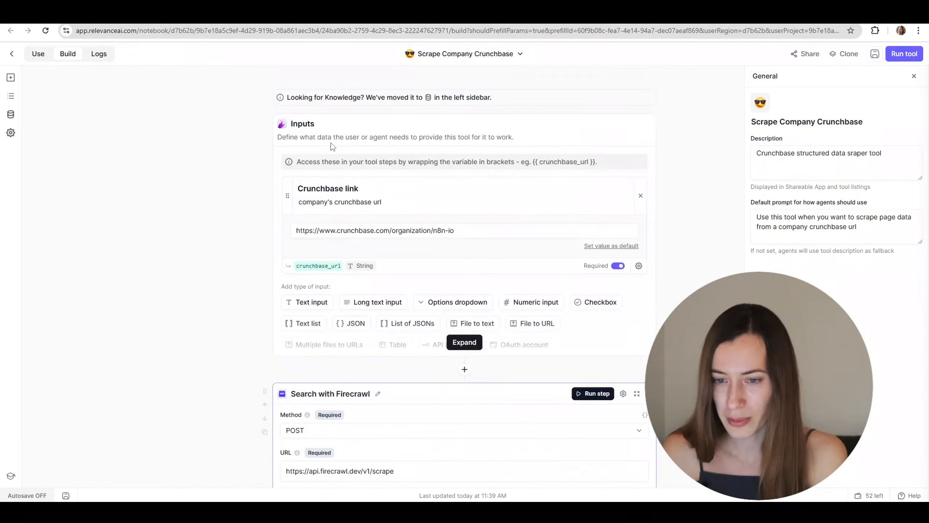
scroll(354, 290, down, 10)
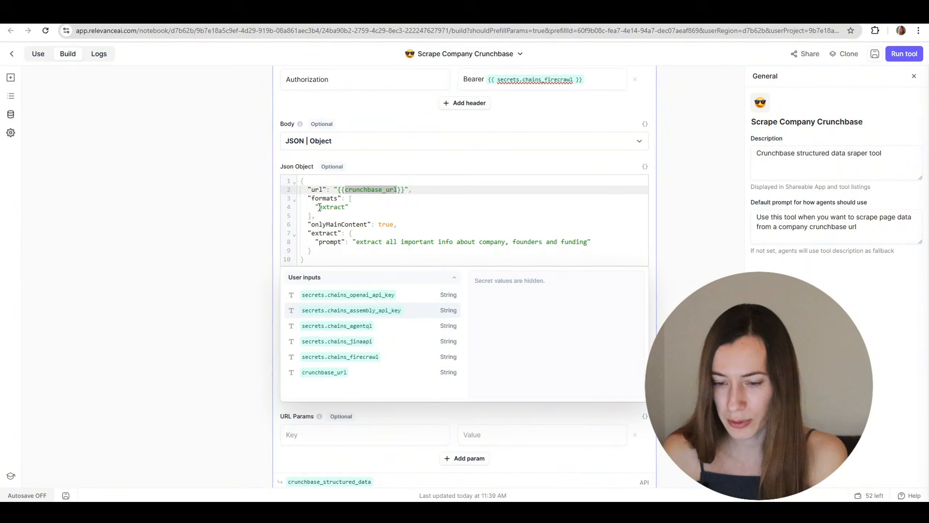
Examine the JSON body's extract format and check the available formats in the Body section of Firecrawl's Scrape reference
click(351, 201)
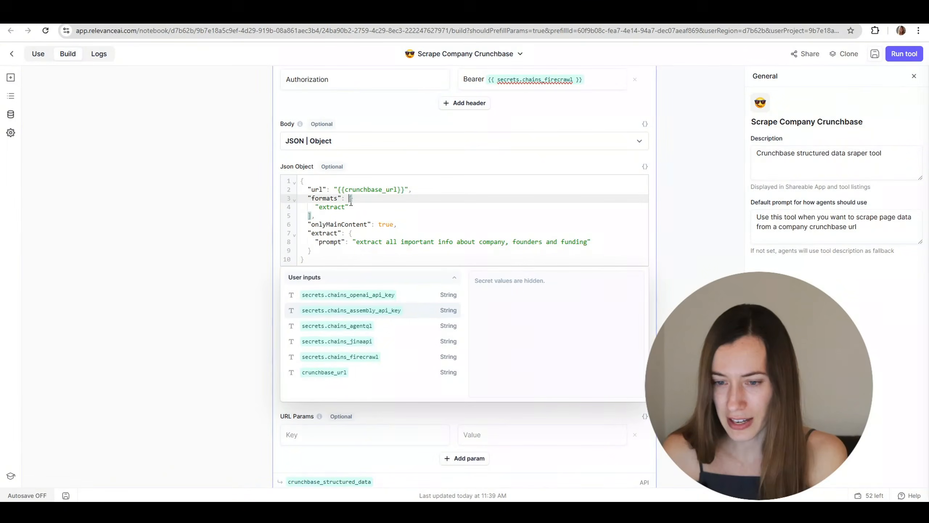
double_click(322, 206)
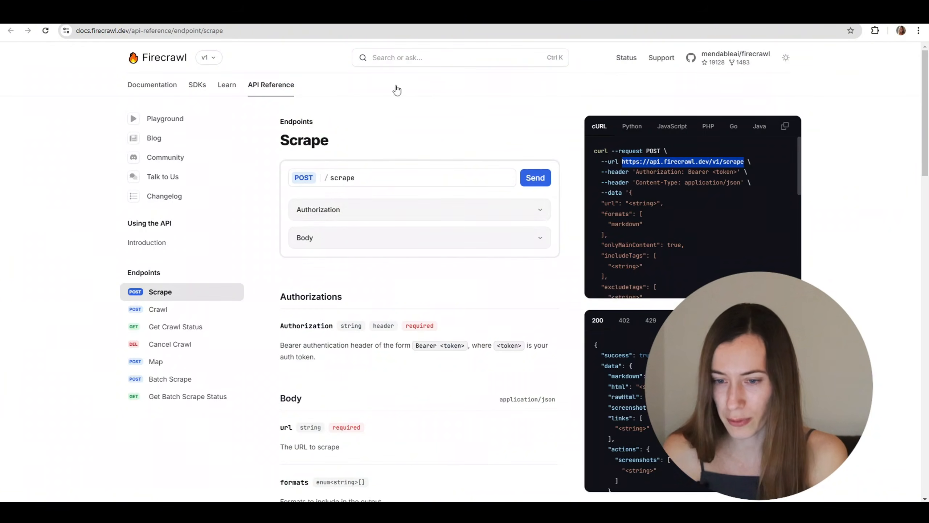
click(344, 215)
click(336, 284)
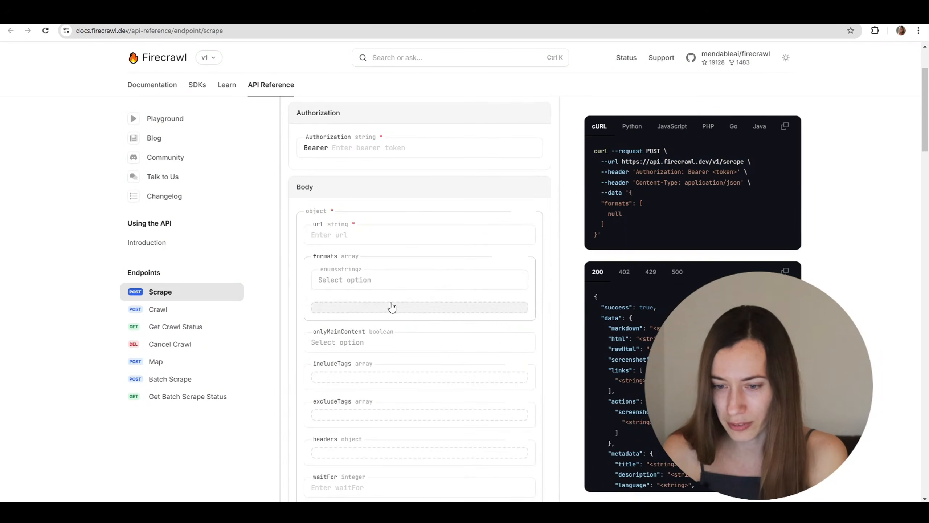
click(390, 305)
click(365, 282)
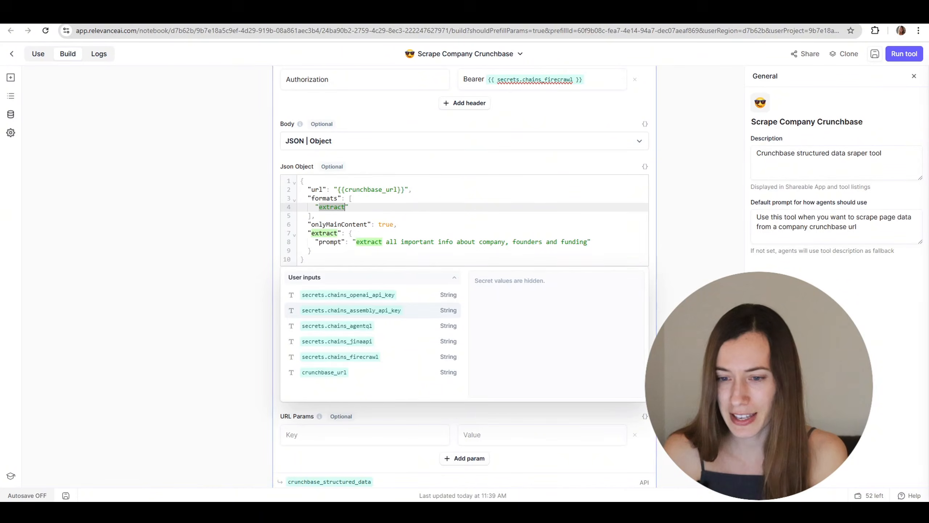
Examine the extract block in the Crunchbase tool's JSON body and highlight its prompt about company, founders and funding
click(372, 236)
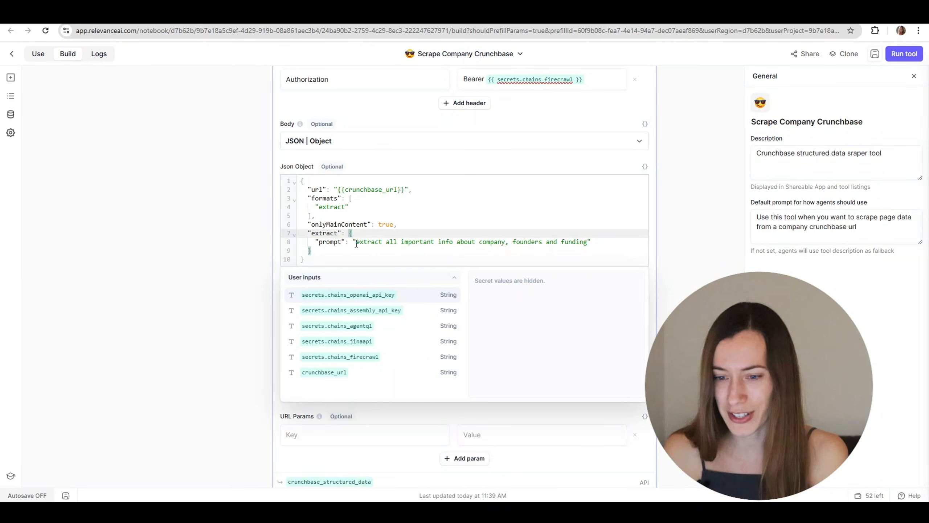
drag(356, 244, 577, 244)
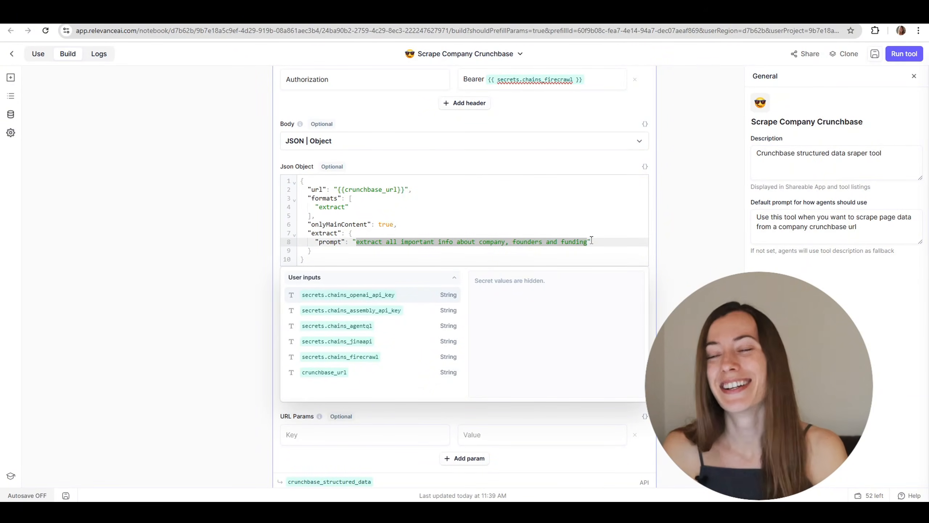
click(375, 244)
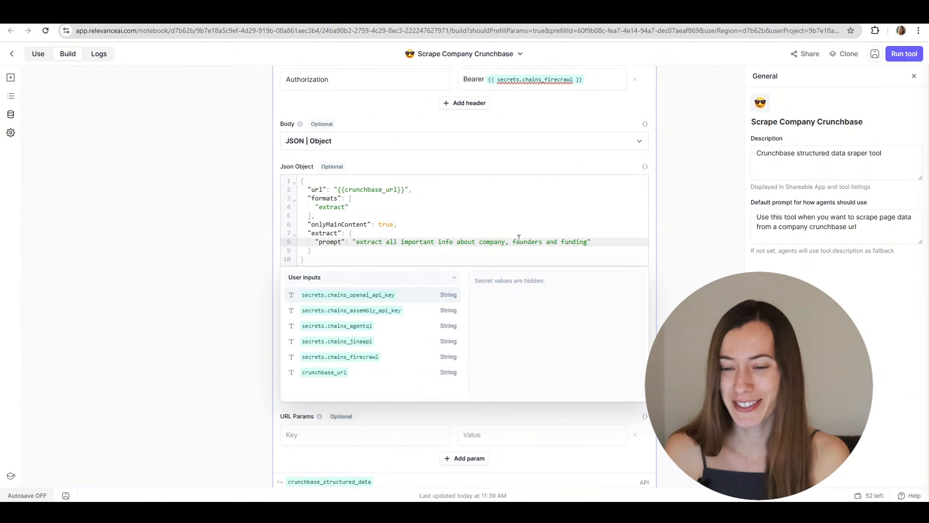
triple_click(348, 229)
click(323, 243)
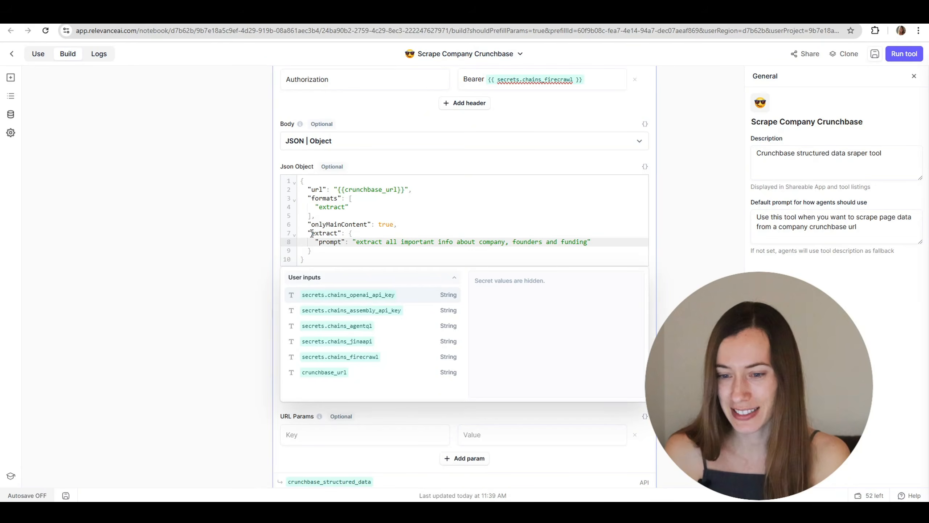
drag(318, 243, 603, 239)
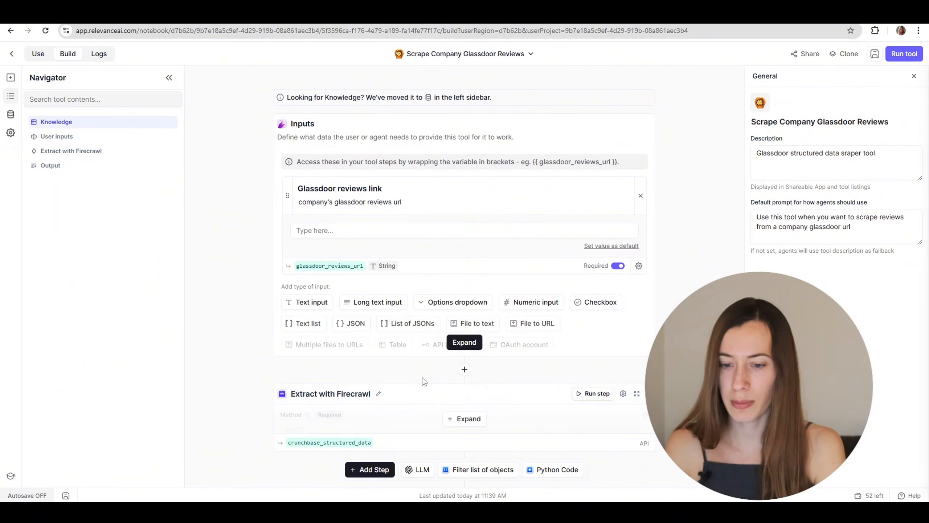
Expand the Extract with Firecrawl step in the Scrape Company Glassdoor Reviews tool and examine its reviews link input, request settings and extract prompt
click(471, 428)
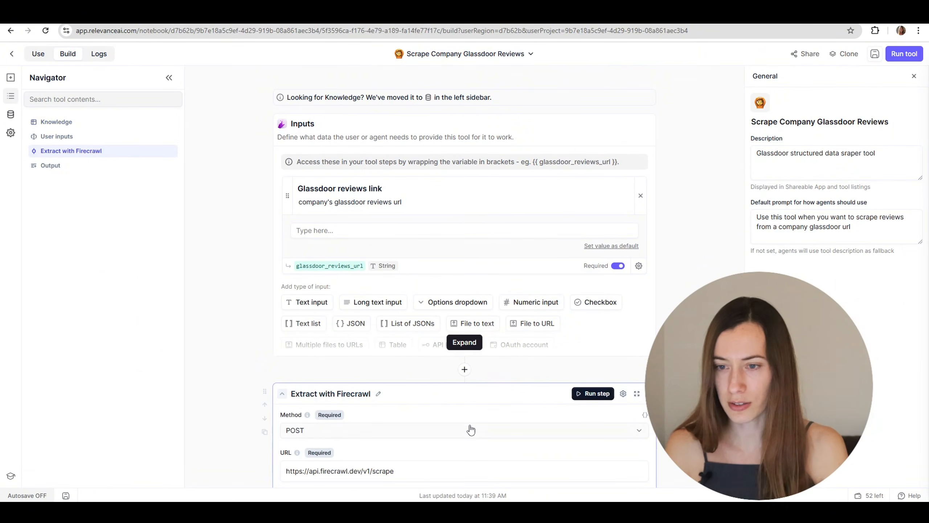
scroll(212, 265, down, 1)
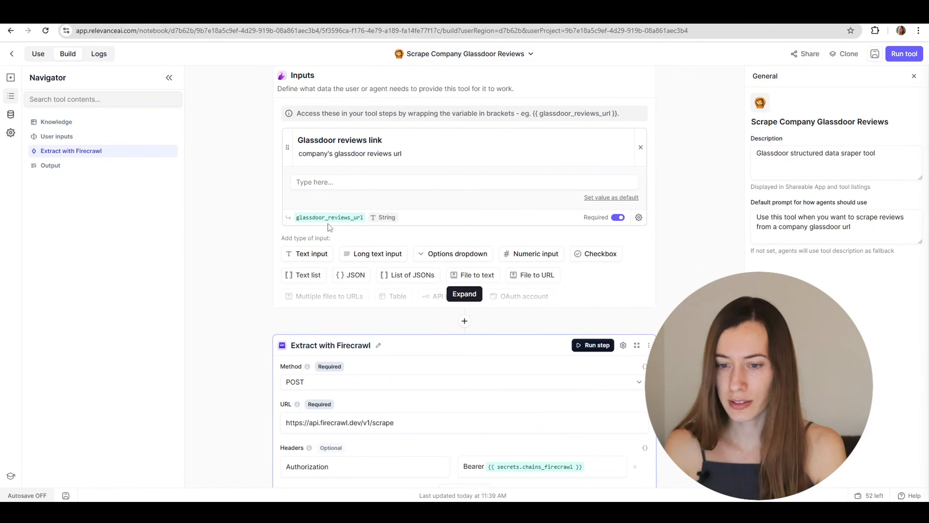
scroll(330, 220, up, 1)
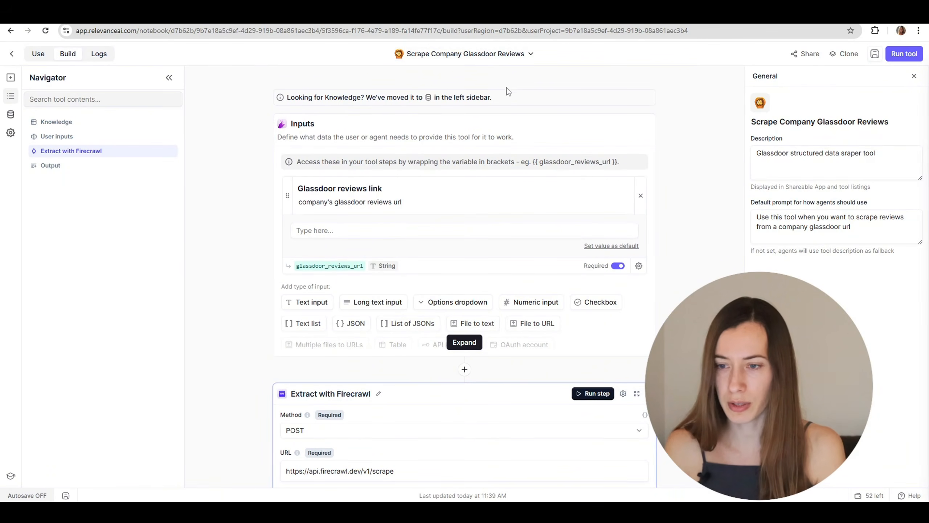
scroll(229, 327, down, 3)
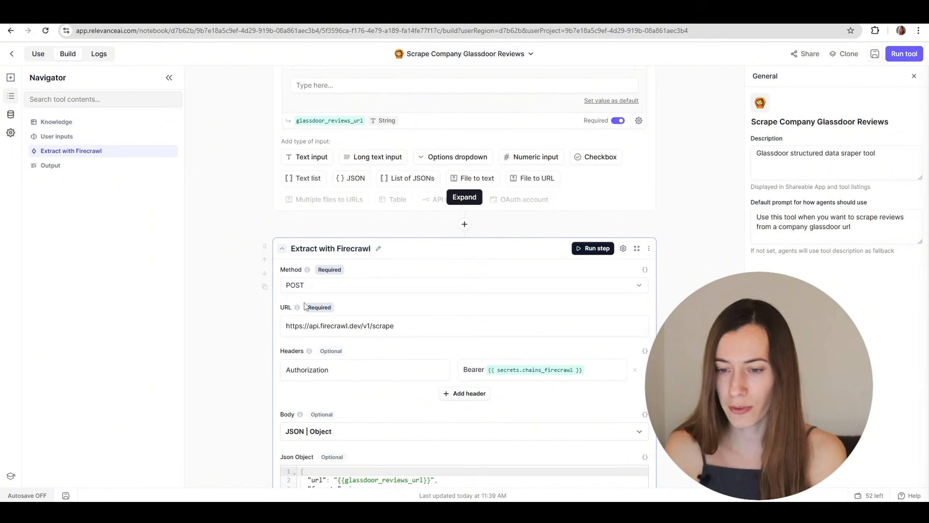
scroll(309, 293, down, 2)
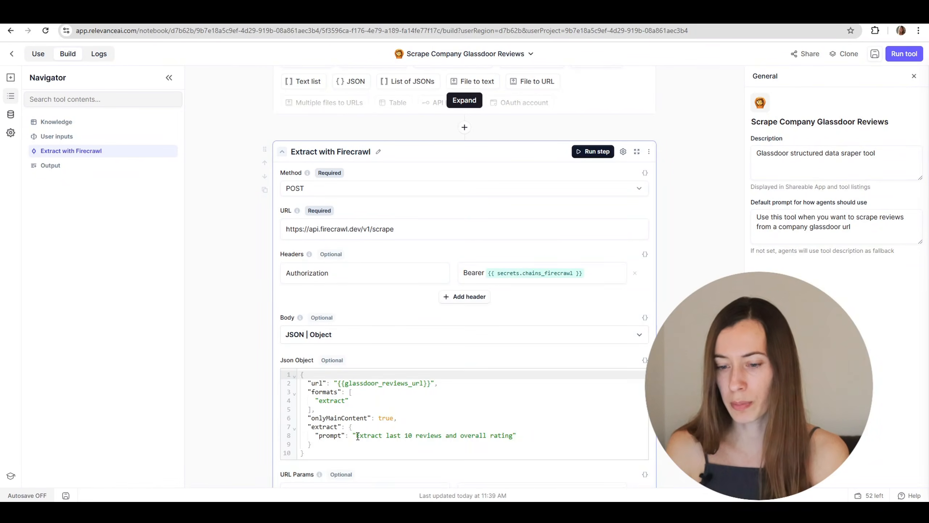
drag(360, 436, 445, 427)
click(446, 435)
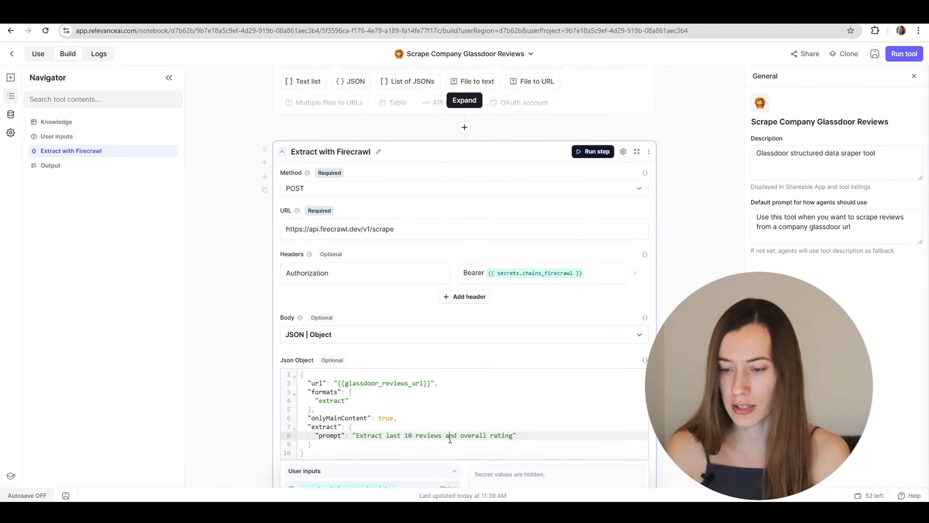
scroll(444, 436, down, 4)
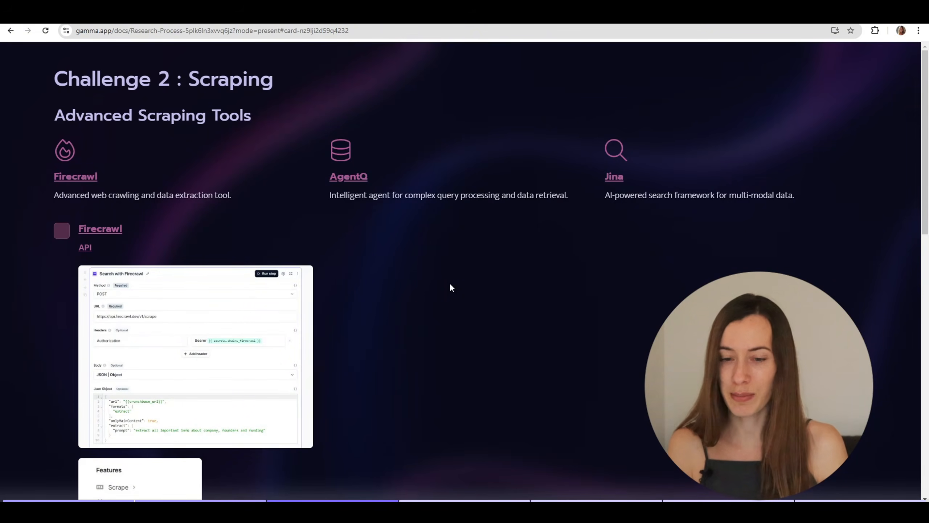
Review the Firecrawl features and limitation on the Gamma scraping slide, continuing to the AgentQL section
scroll(427, 264, down, 4)
scroll(424, 260, down, 5)
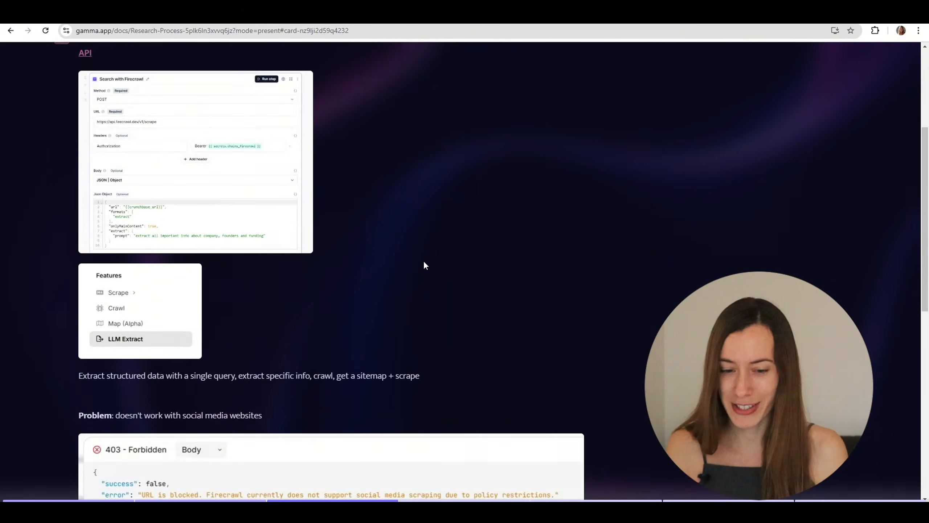
click(300, 352)
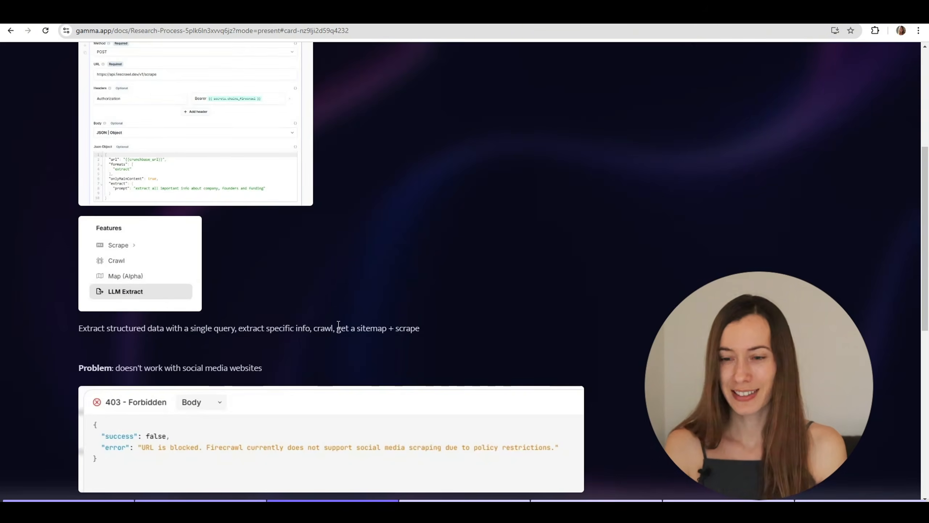
click(622, 377)
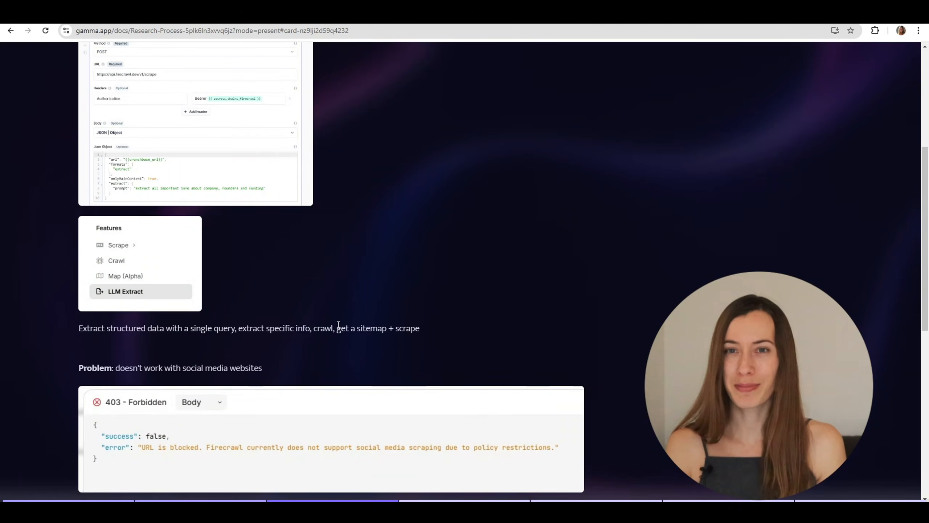
scroll(338, 324, down, 5)
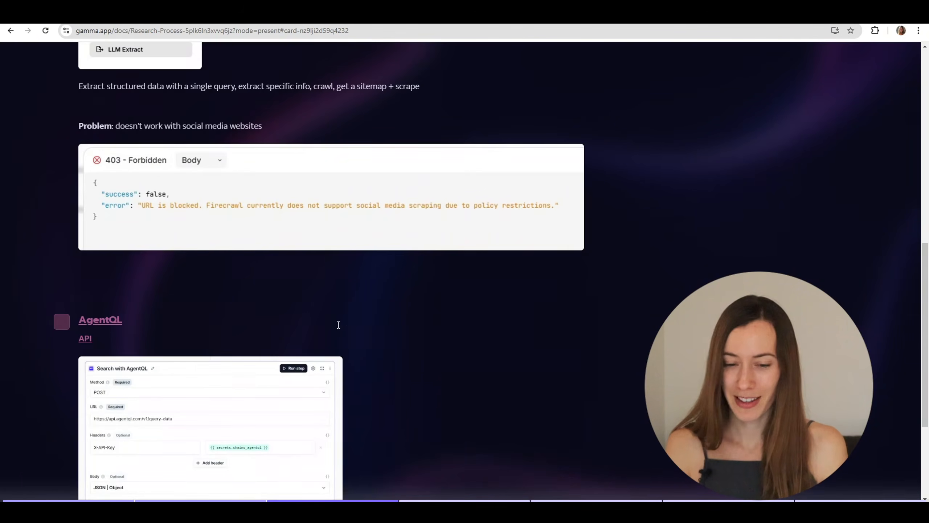
scroll(337, 323, down, 3)
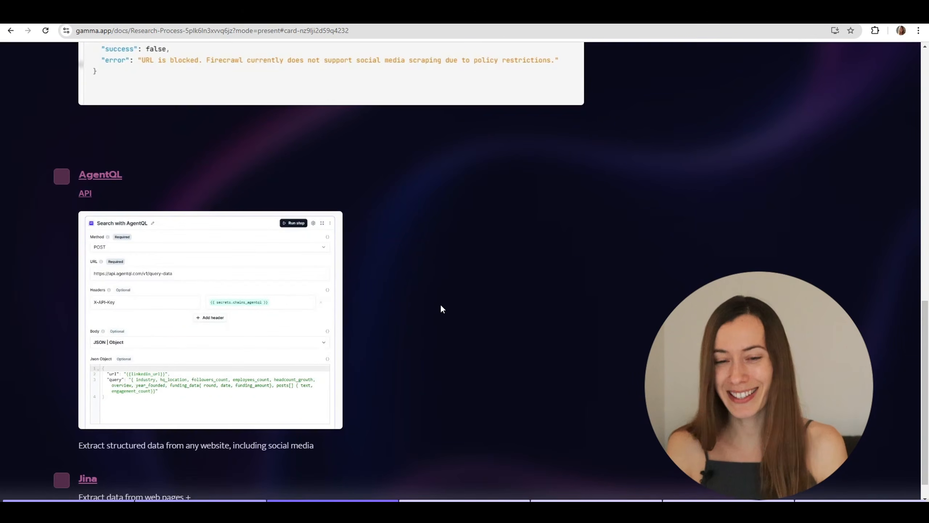
Open AgentQL's API reference from the slide and skim it through to the Response section
click(89, 198)
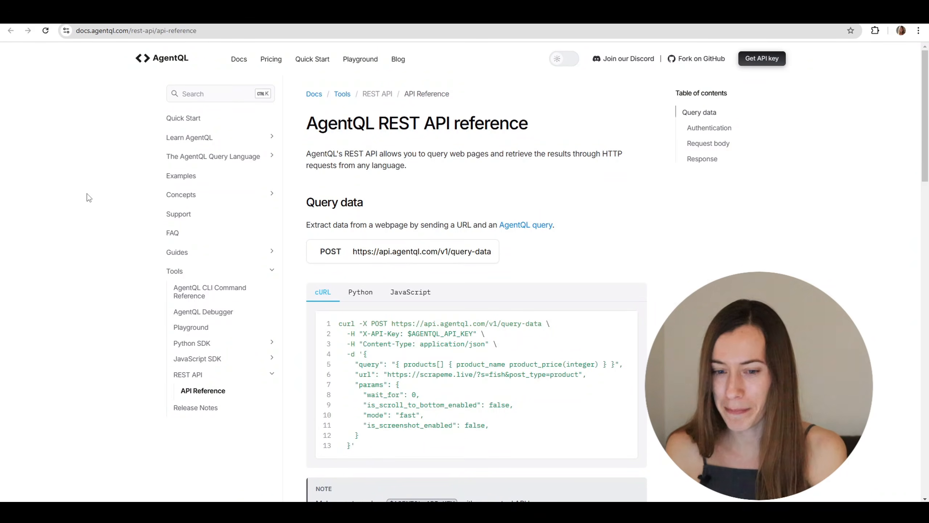
scroll(451, 216, down, 12)
scroll(452, 212, down, 5)
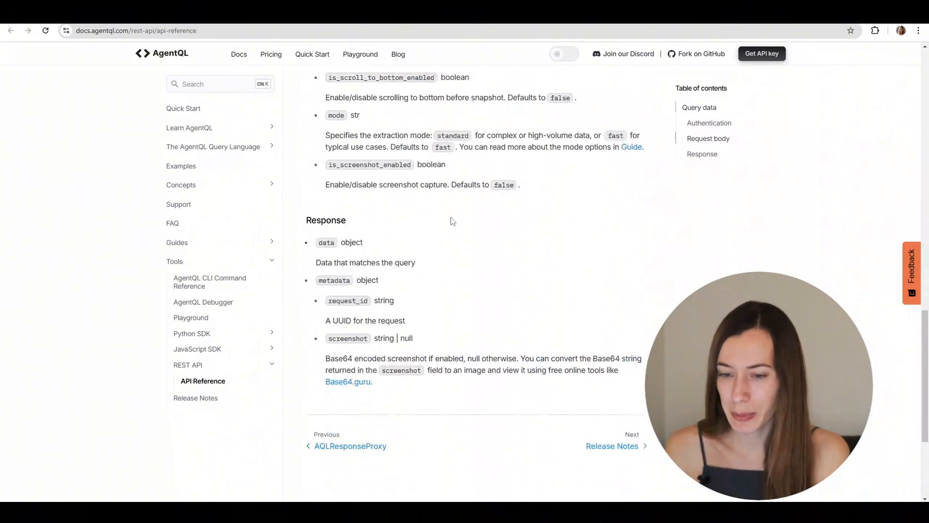
scroll(450, 217, up, 17)
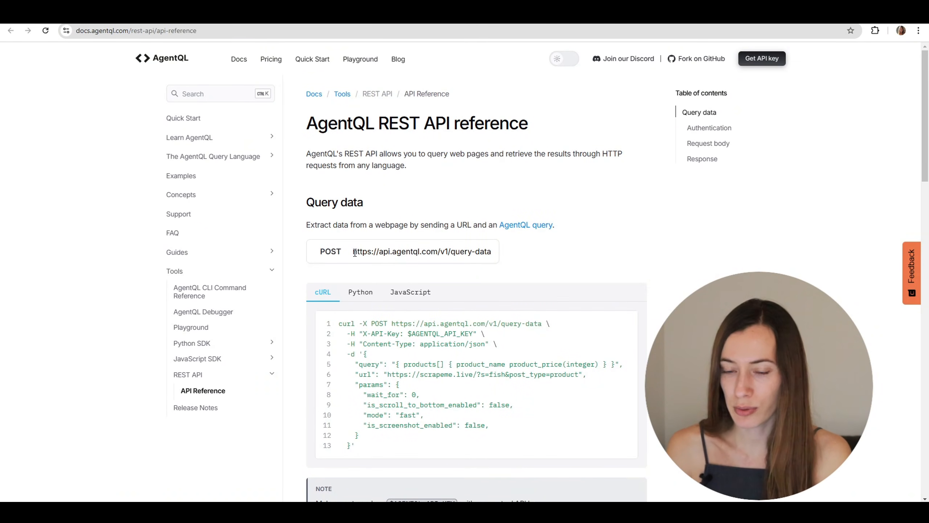
Highlight the query-data endpoint URL and the cURL example's products query, and check the Request body parameters
drag(355, 252, 501, 258)
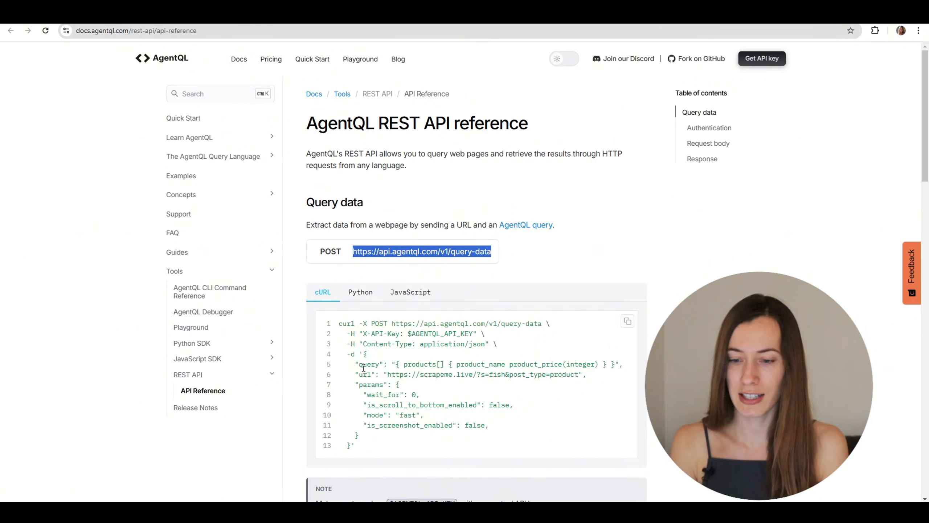
drag(396, 364, 614, 362)
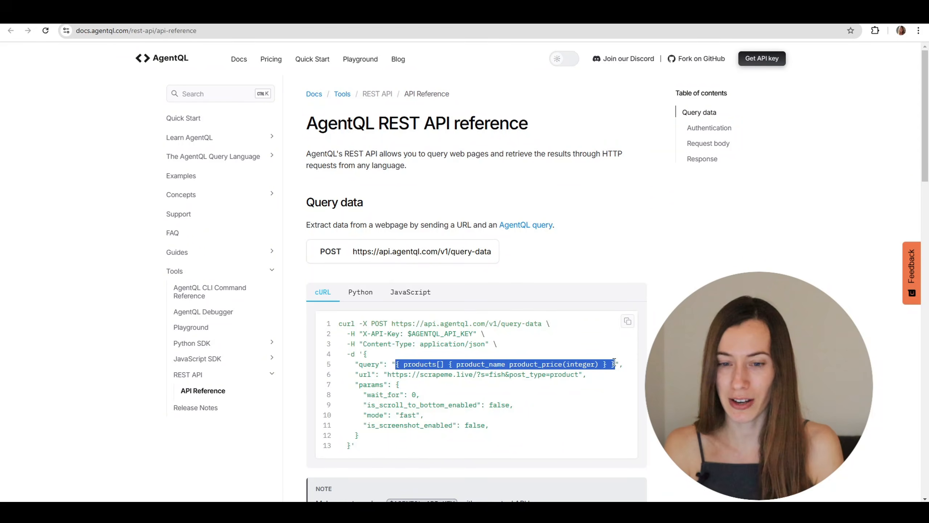
scroll(458, 216, down, 15)
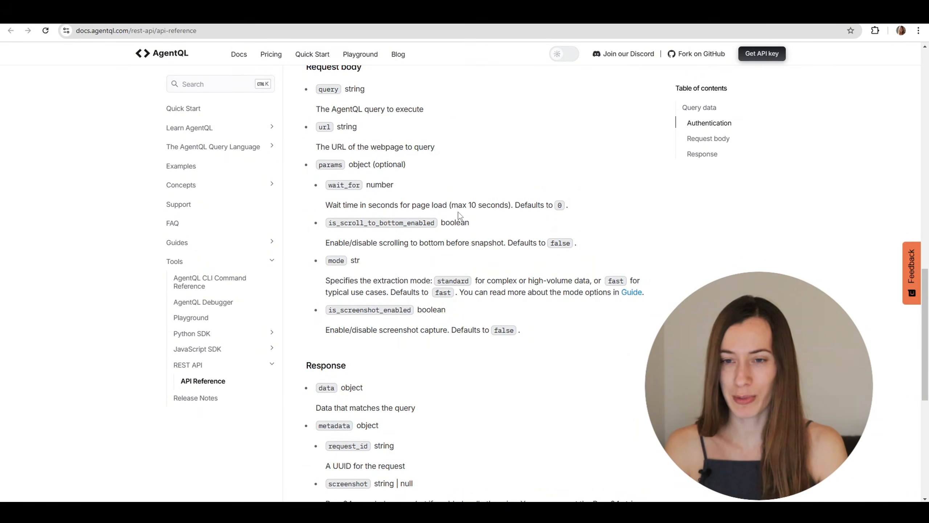
Switch to the Scrape Company LinkedIn tool in Relevance AI, expand its Search with AgentQL step and look over the request settings
key(ctrl+Tab)
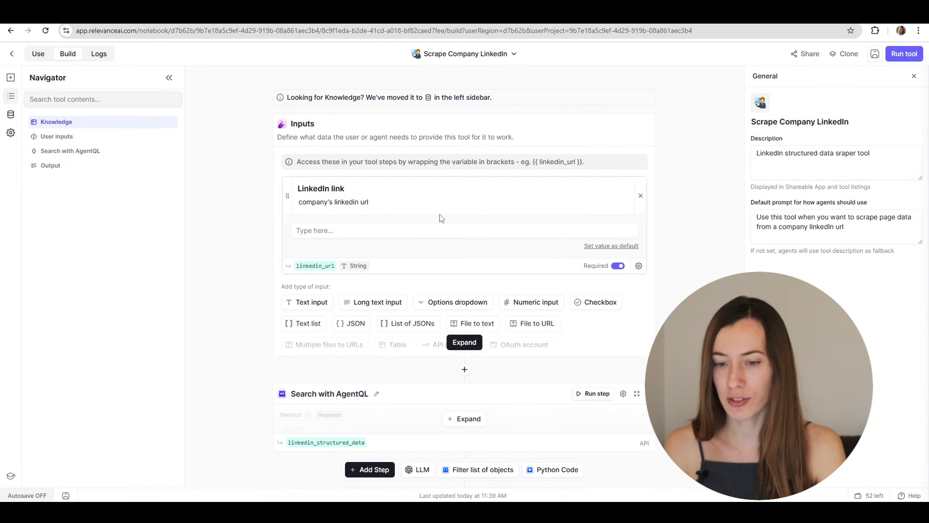
click(464, 419)
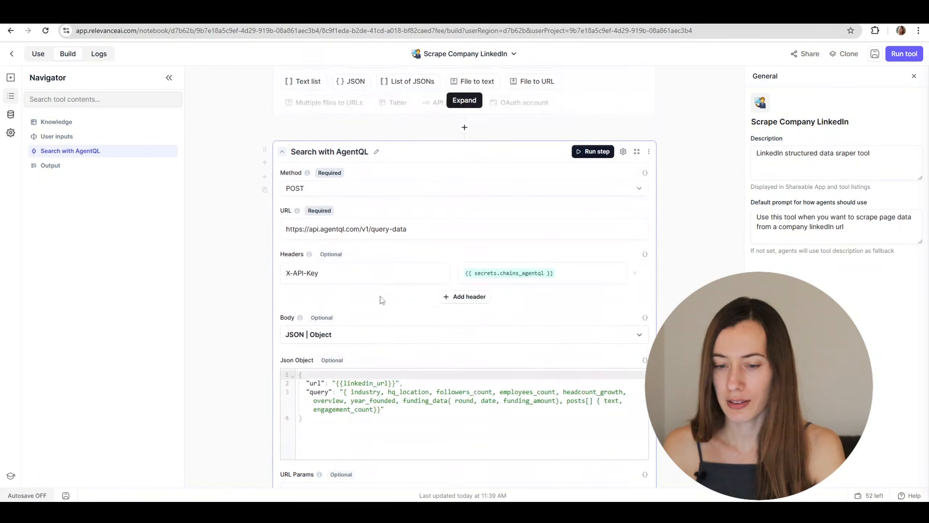
scroll(427, 343, down, 5)
scroll(408, 328, up, 3)
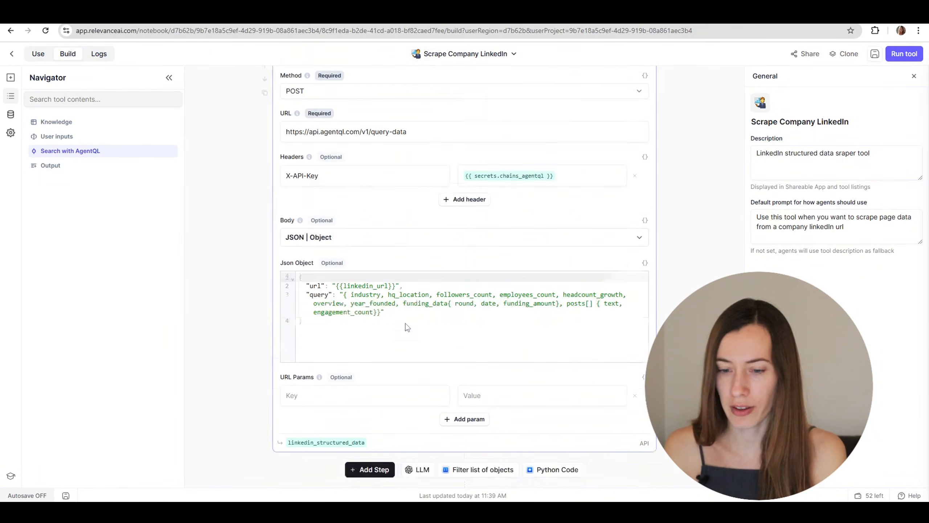
scroll(407, 327, up, 1)
Examine the X-API-Key header and its chains_agentql secret in the AgentQL request
triple_click(328, 205)
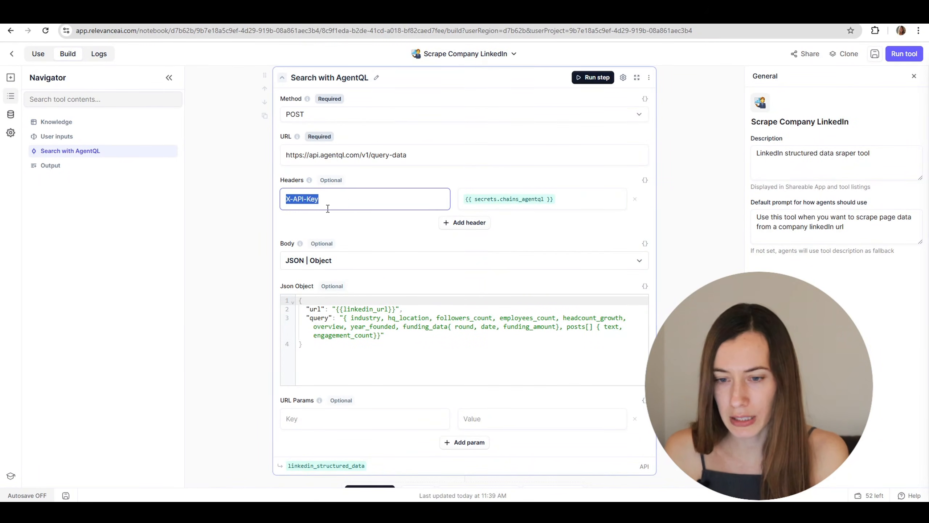
click(348, 202)
click(597, 199)
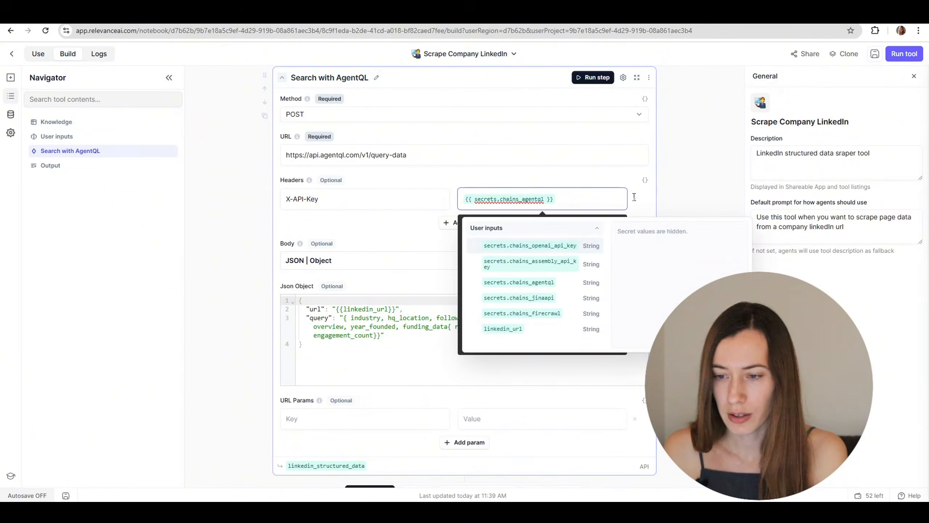
click(687, 194)
Highlight the JSON body's url field and trace its linkedin_url variable back to the LinkedIn link input
click(303, 344)
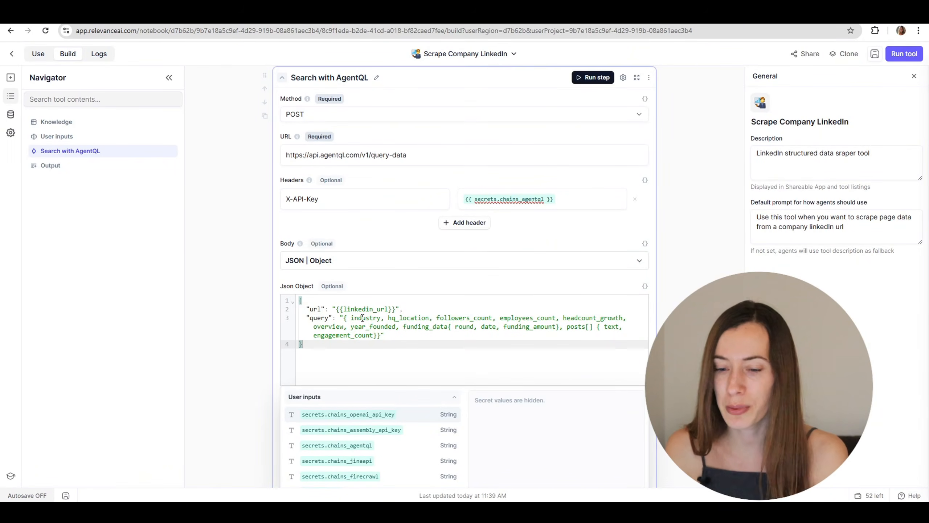
drag(303, 309, 424, 310)
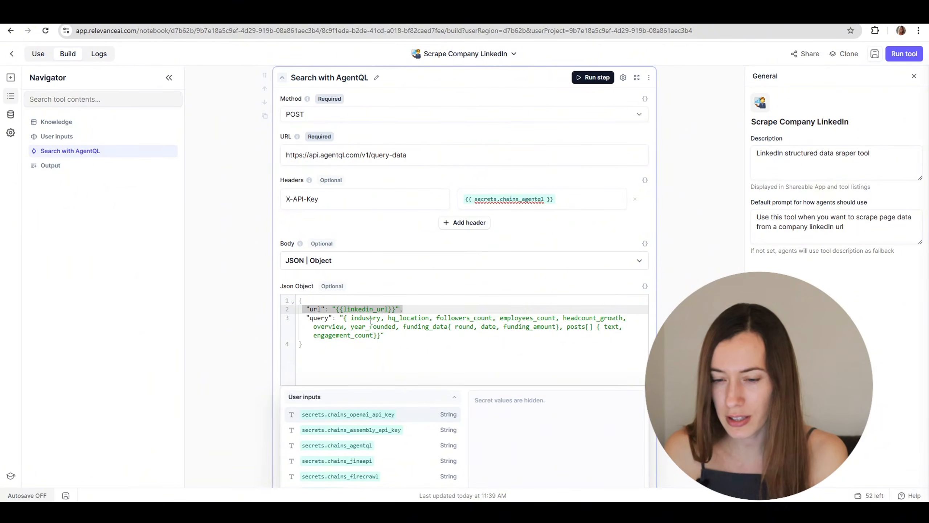
scroll(301, 219, up, 8)
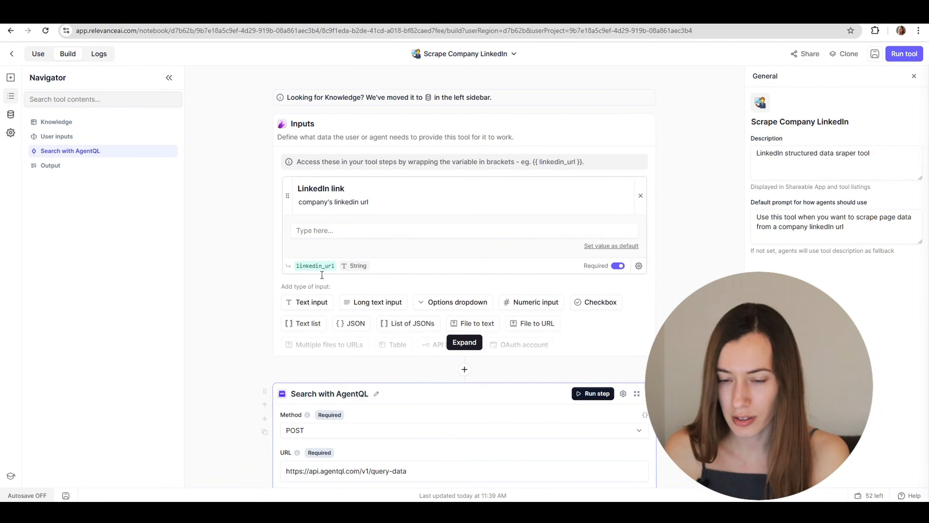
scroll(266, 310, down, 6)
Highlight the query key in the AgentQL step's JSON body and look over the fields it requests
click(310, 407)
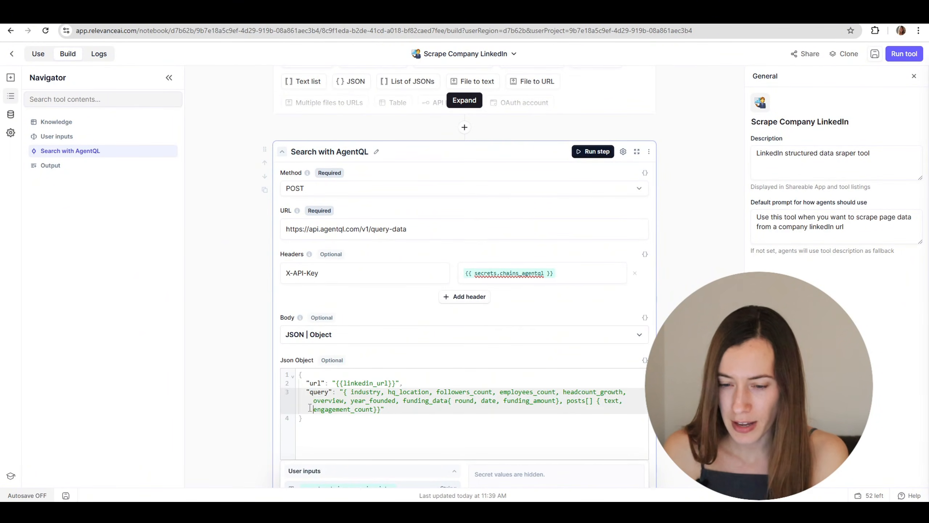
double_click(317, 391)
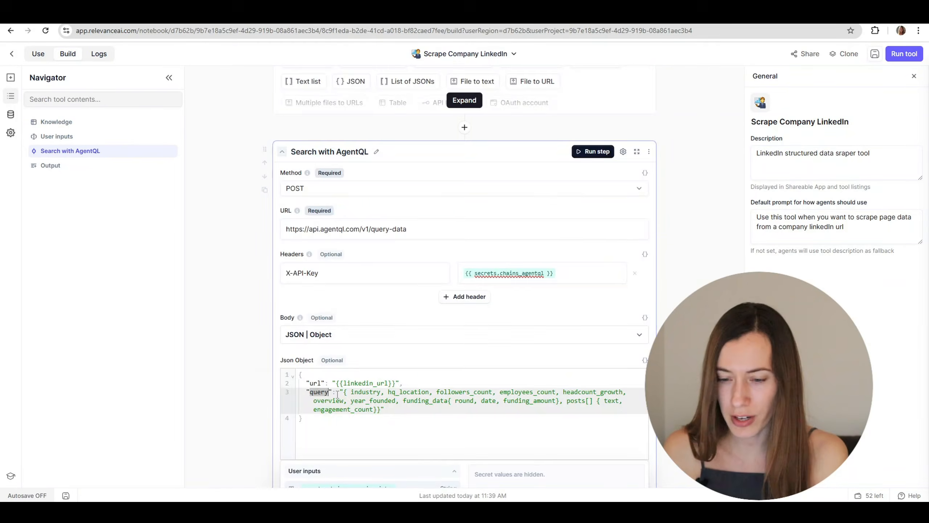
scroll(338, 395, down, 4)
click(348, 279)
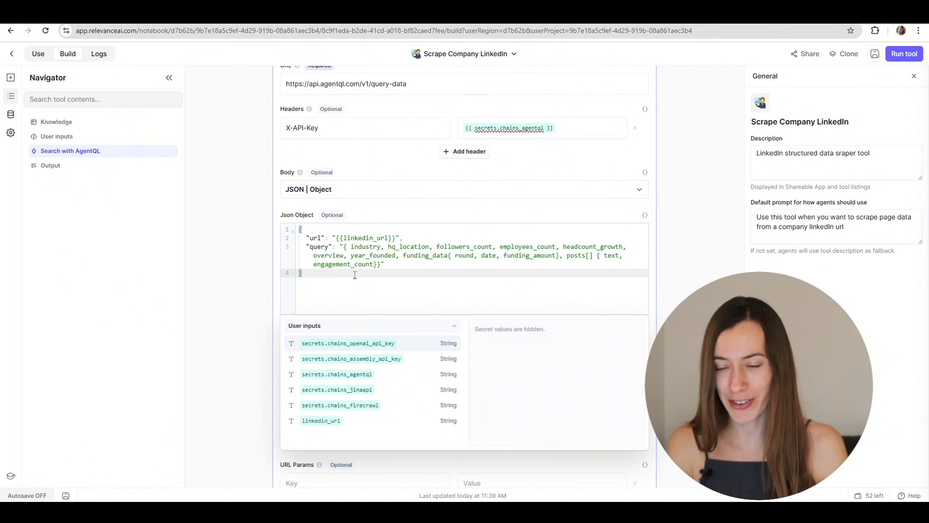
Highlight the query's industry, hq_location, followers_count, employees_count, headcount_growth, posts text and engagement_count fields one by one
double_click(362, 247)
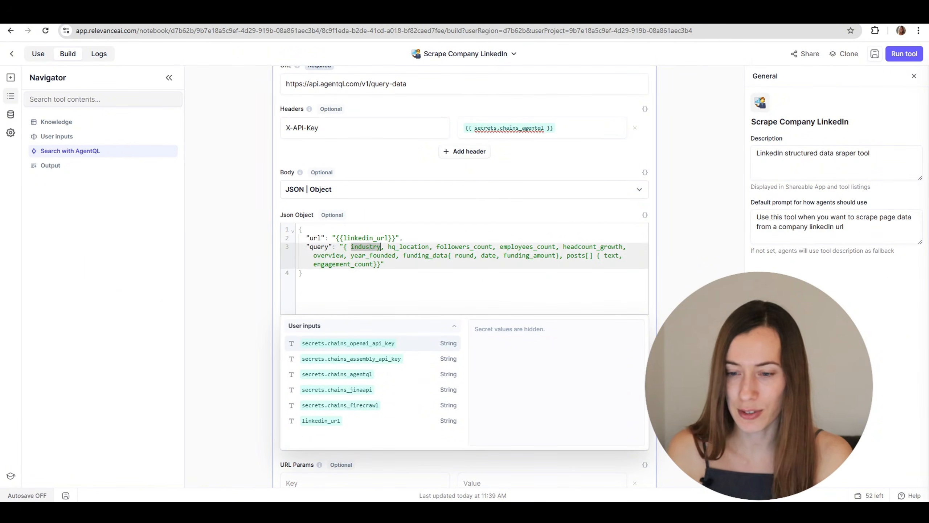
double_click(408, 247)
double_click(453, 247)
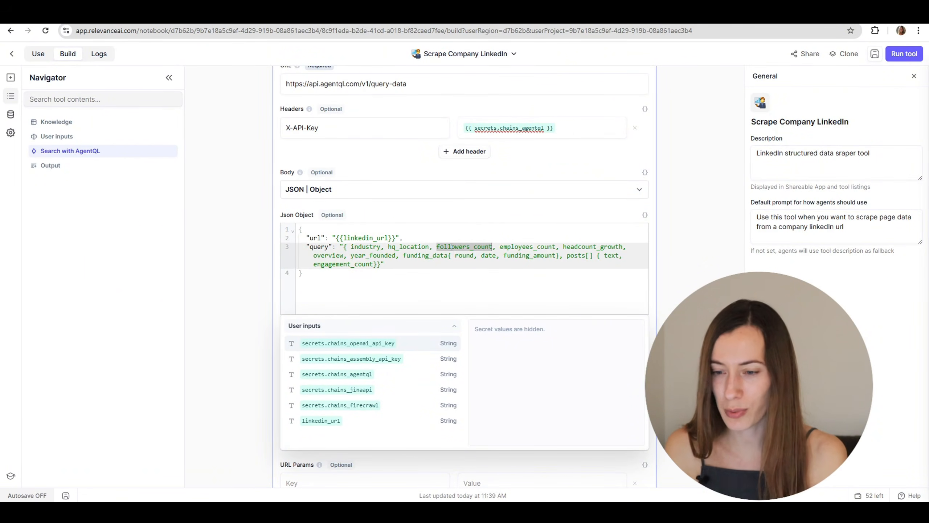
double_click(525, 246)
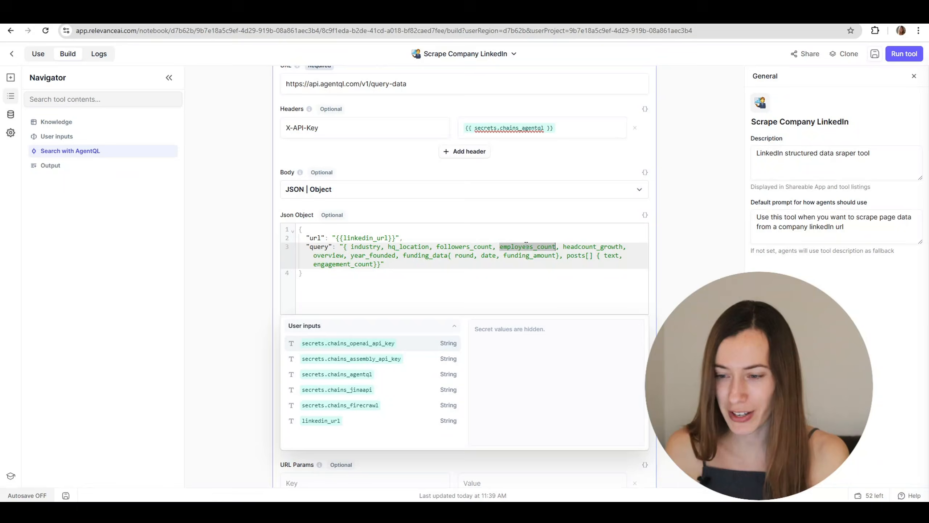
double_click(601, 247)
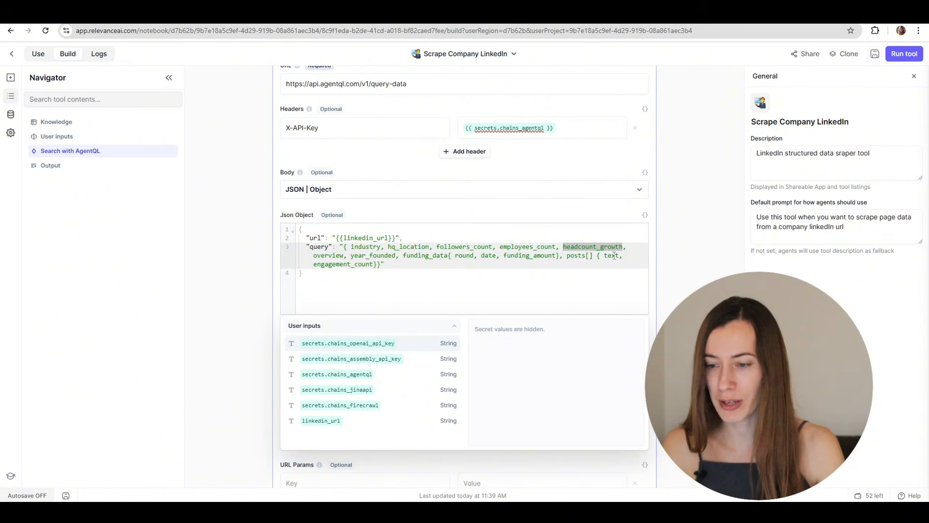
double_click(614, 255)
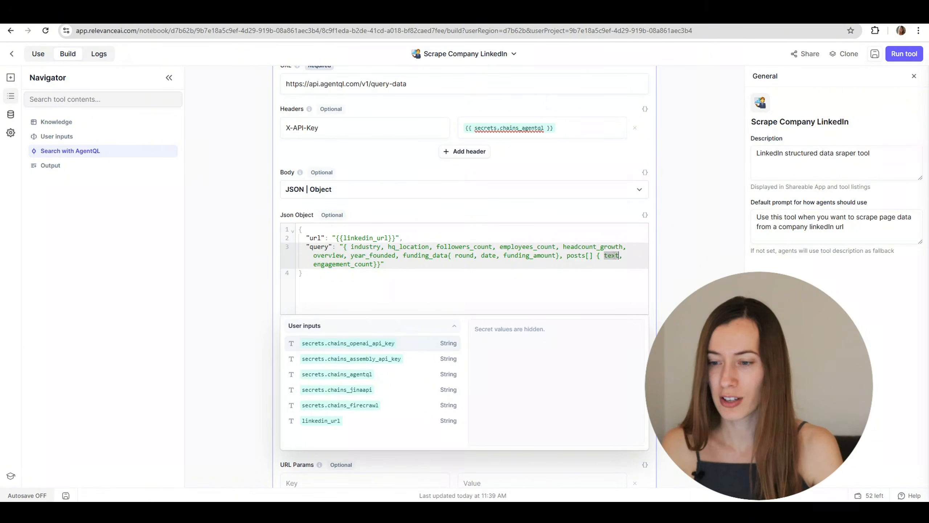
double_click(343, 264)
Open the Scrape Company LinkedIn tool's run history and check the details of the 26/11/24 11:39 run
scroll(695, 270, down, 1)
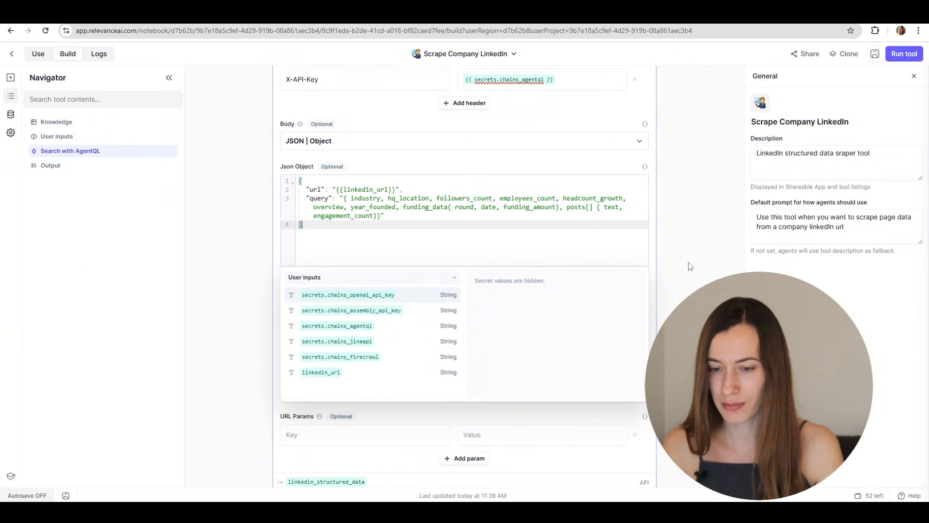
scroll(691, 264, down, 3)
scroll(687, 266, up, 5)
scroll(688, 268, up, 10)
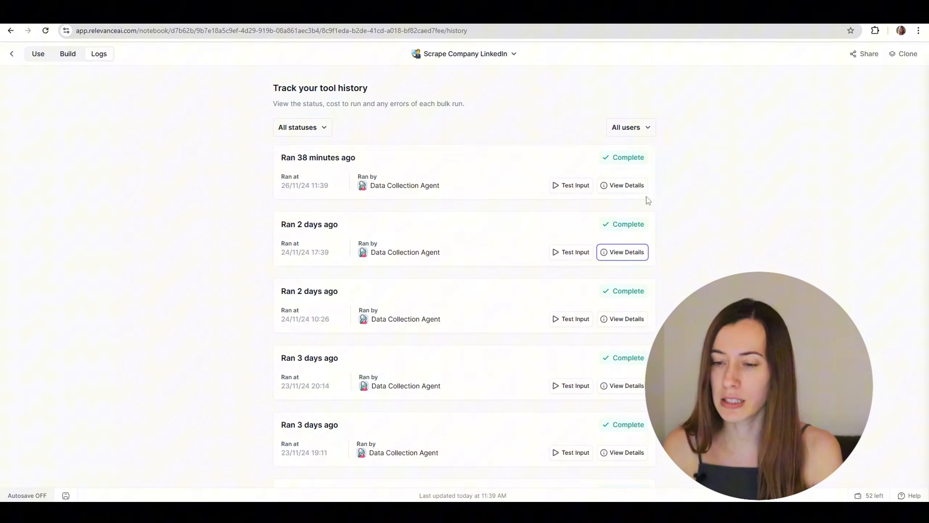
click(623, 186)
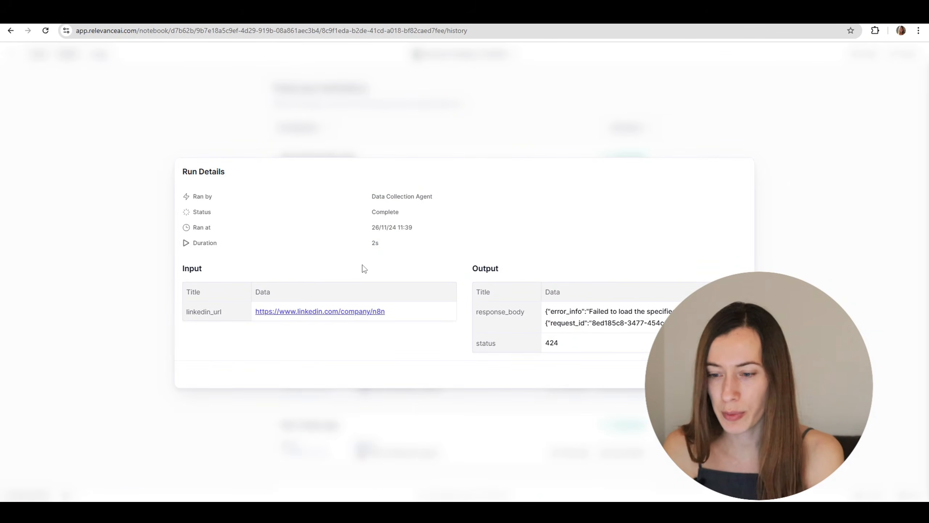
click(807, 259)
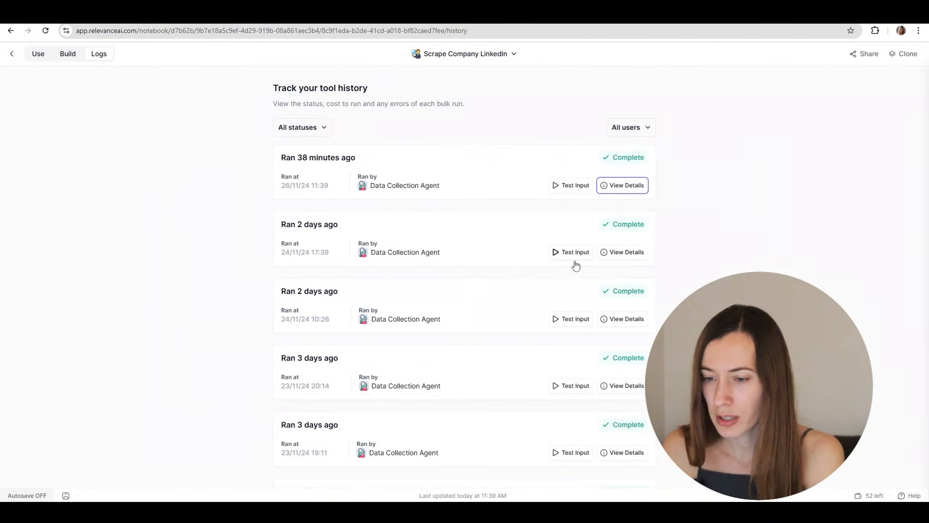
Open the details of the 24/11/24 17:39 run and skim its whole response_body output
click(626, 253)
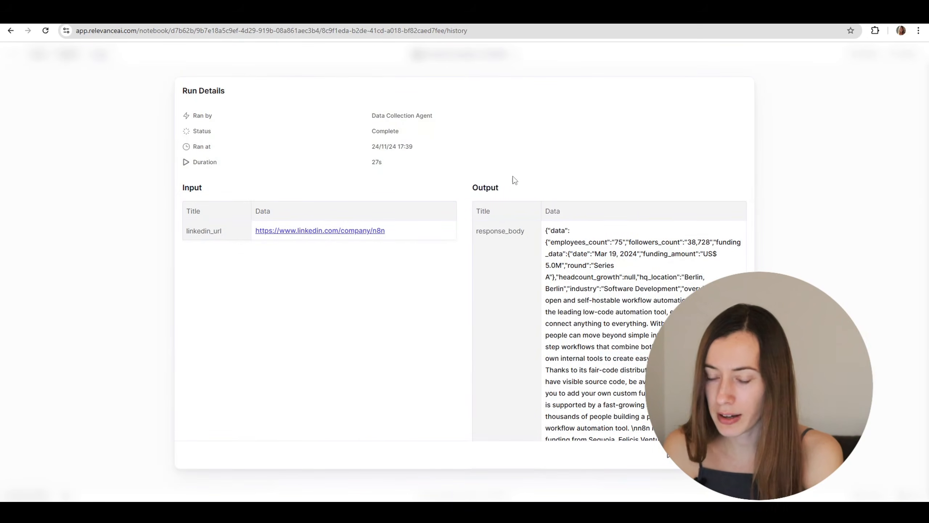
scroll(605, 306, down, 15)
scroll(604, 306, up, 10)
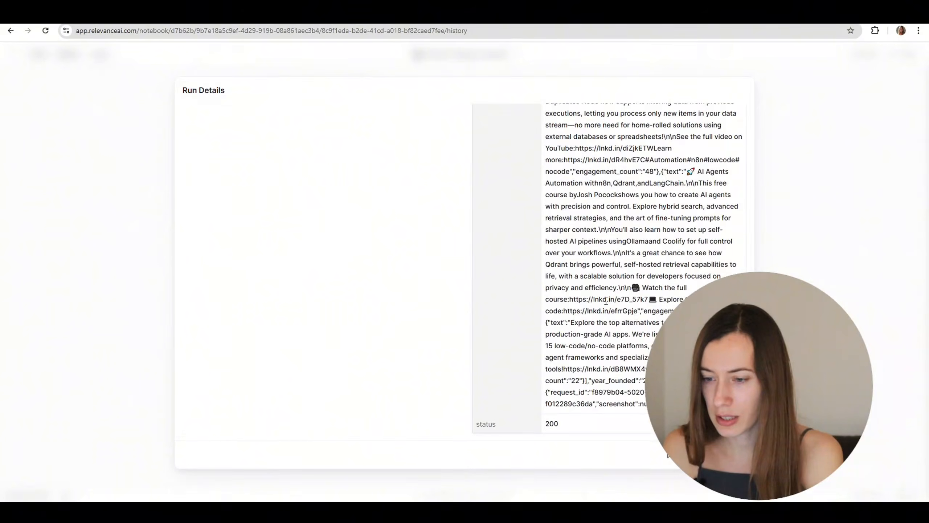
scroll(615, 307, up, 10)
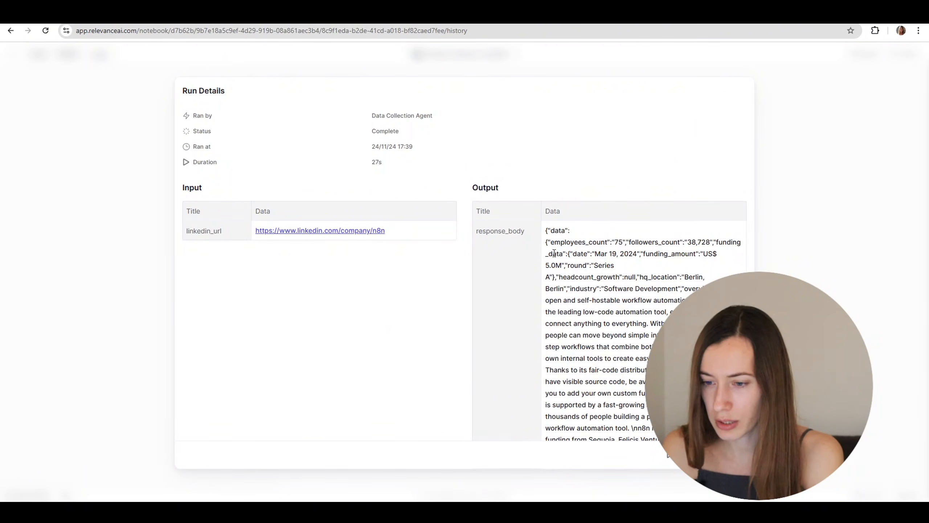
Highlight the employee count, follower count, funding data, headcount_growth, hq_location, industry and overview in the run's output
scroll(619, 188, down, 2)
double_click(619, 193)
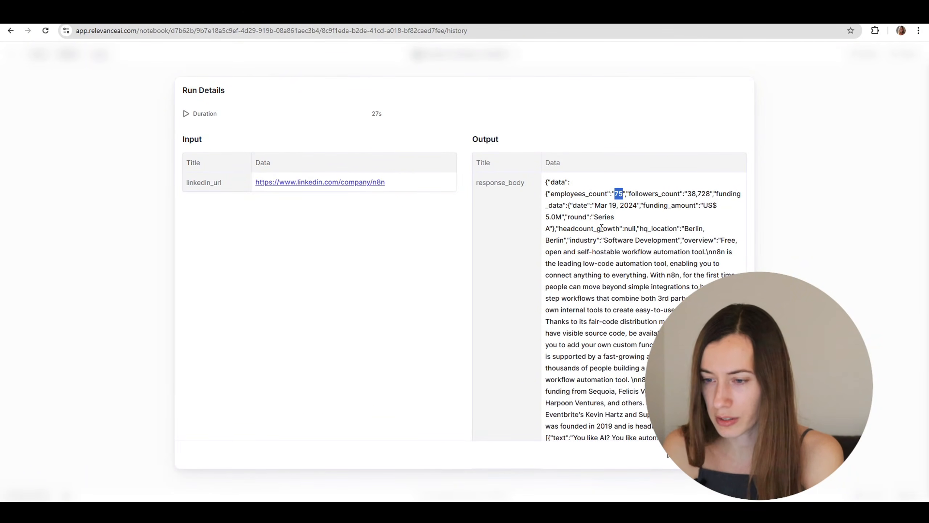
drag(685, 193, 713, 193)
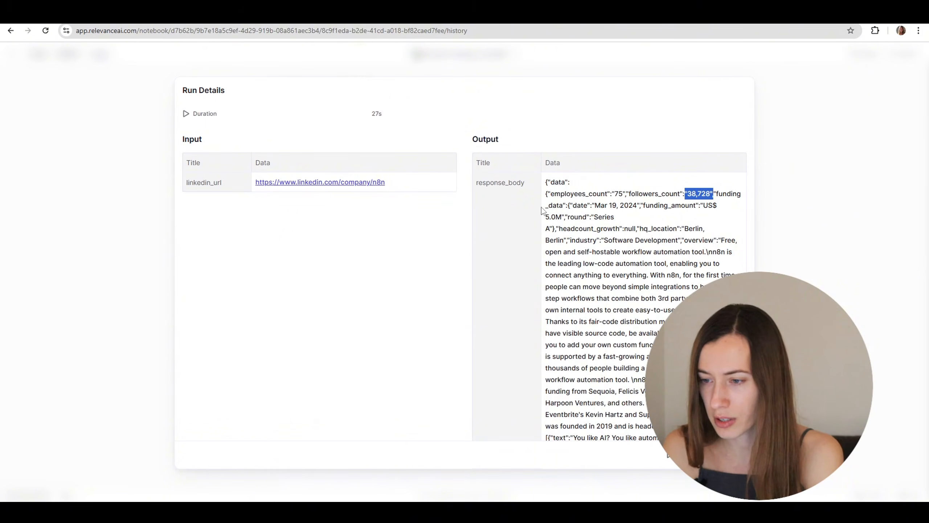
drag(548, 205, 625, 217)
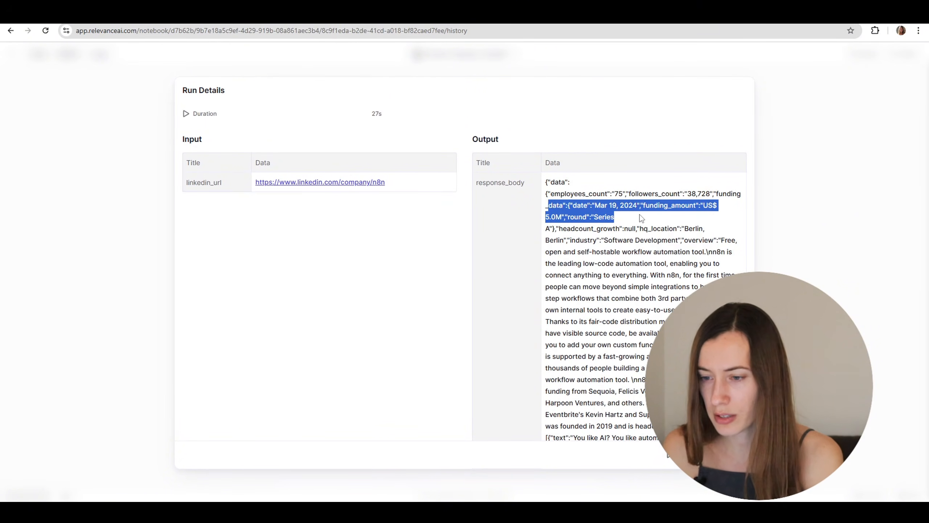
drag(560, 228, 619, 229)
double_click(657, 228)
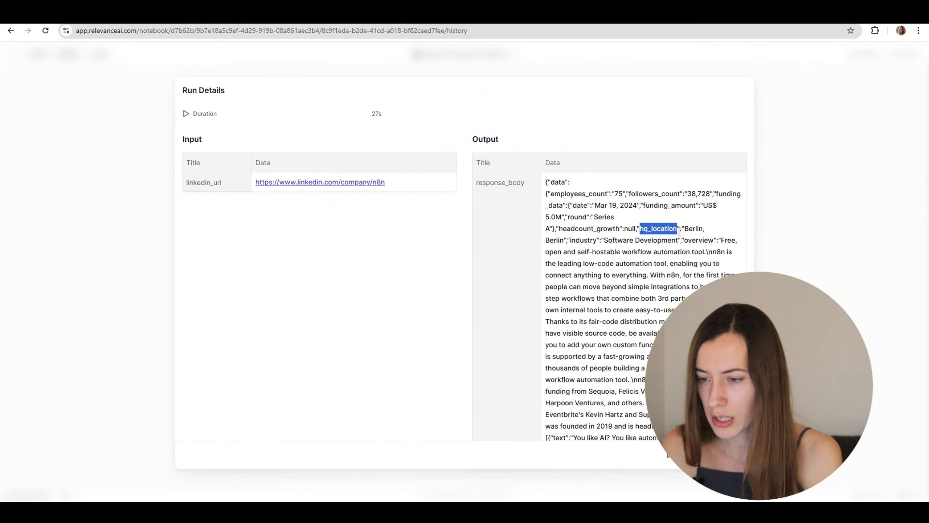
double_click(586, 239)
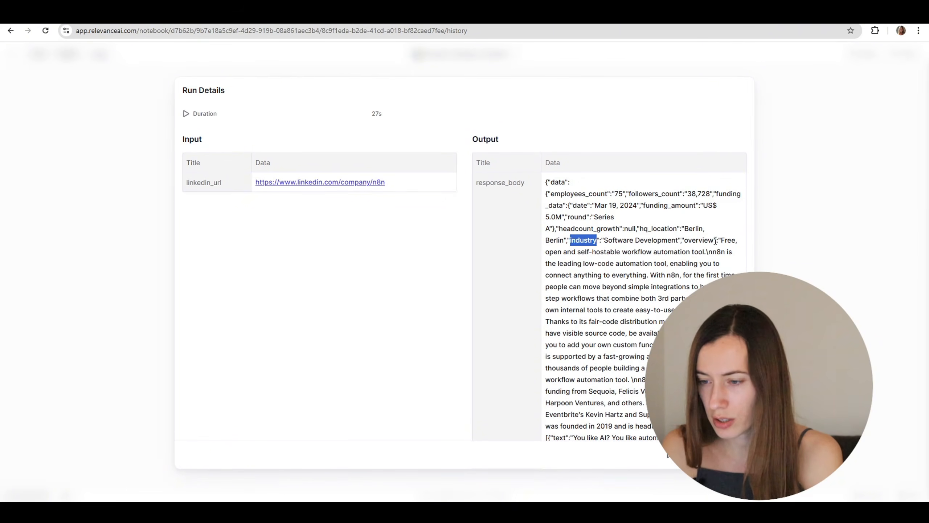
drag(715, 241, 727, 275)
Highlight the posts key, the first post's text and its engagement_count in the output, and close the run details
scroll(695, 256, down, 5)
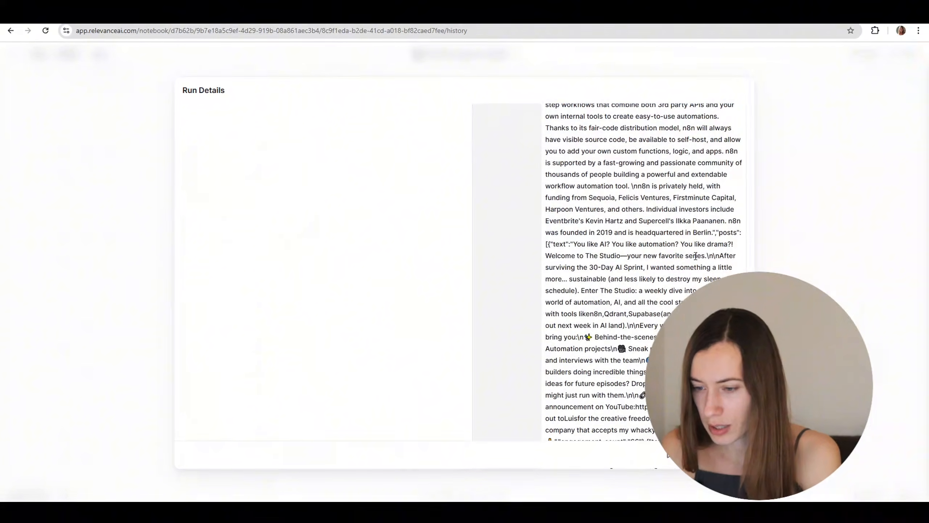
double_click(726, 233)
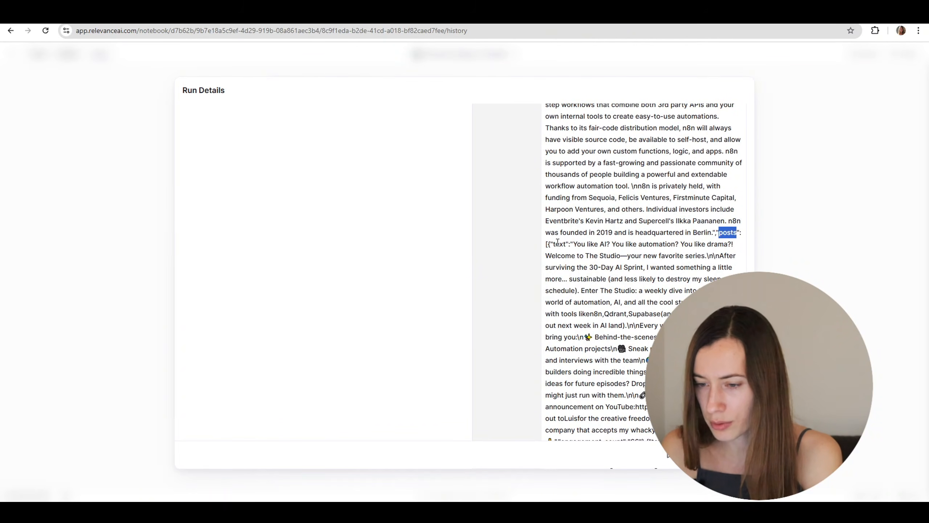
drag(573, 244, 689, 255)
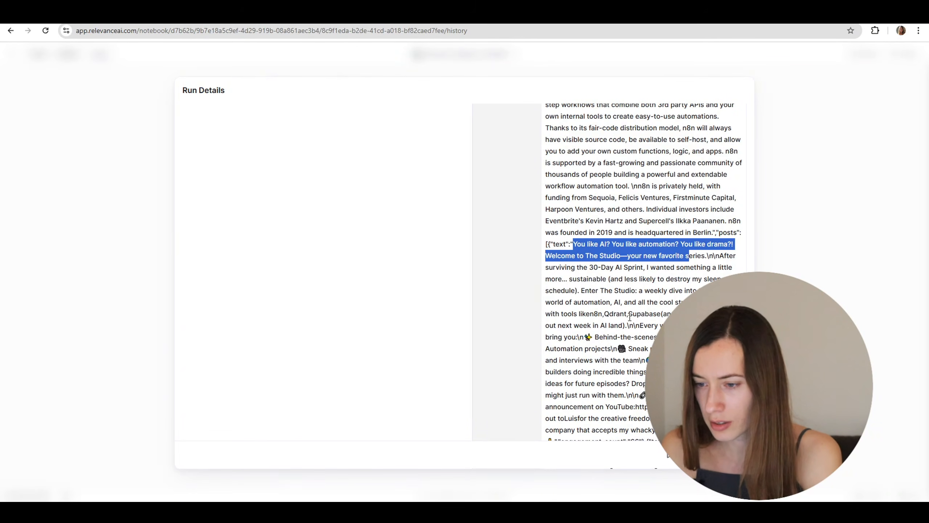
scroll(637, 333, down, 3)
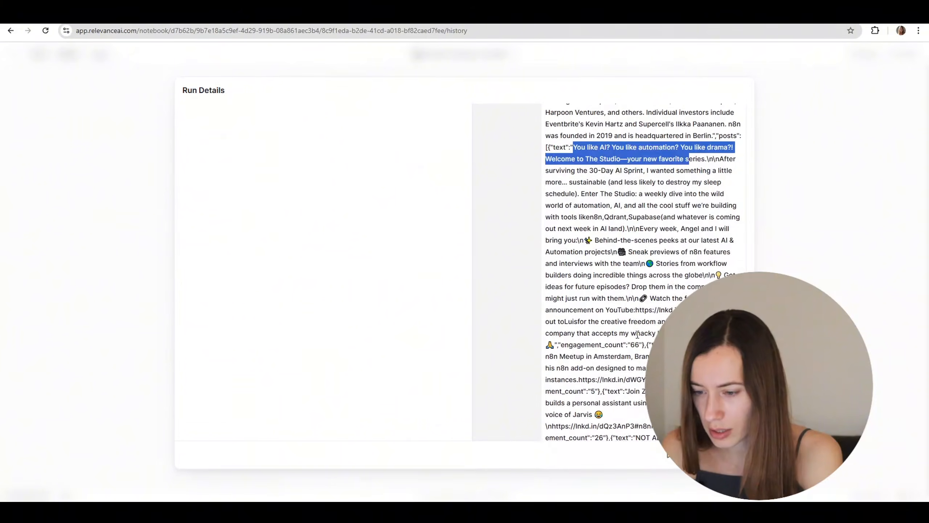
click(582, 343)
double_click(582, 344)
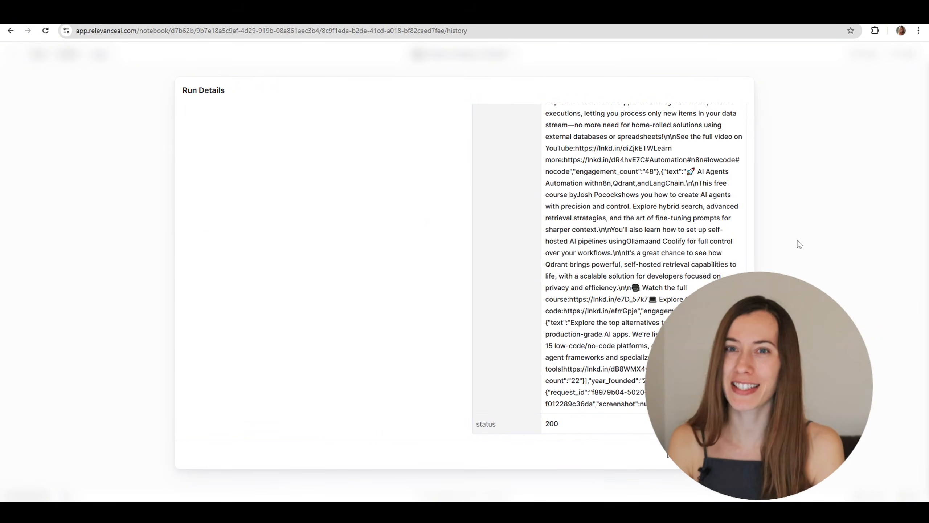
click(799, 244)
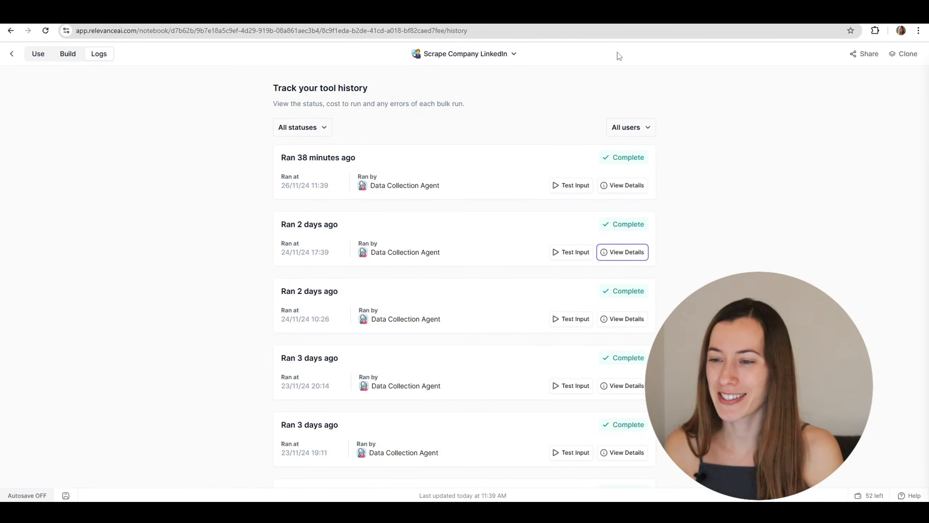
Switch to the Challenge 3: Search Data slide in Gamma, and look through the relevanceai.com homepage for pricing information
click(611, 18)
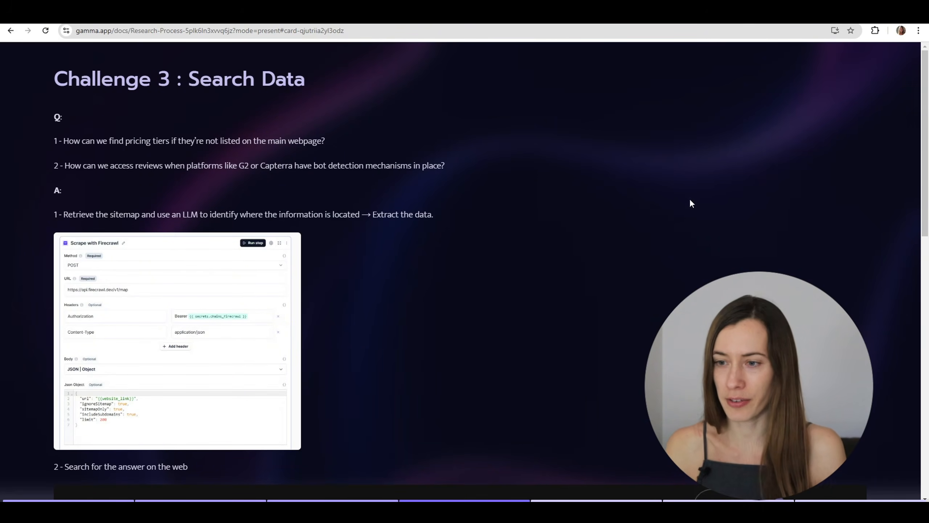
mouse_move(694, 172)
key(ctrl+Tab)
scroll(568, 224, down, 16)
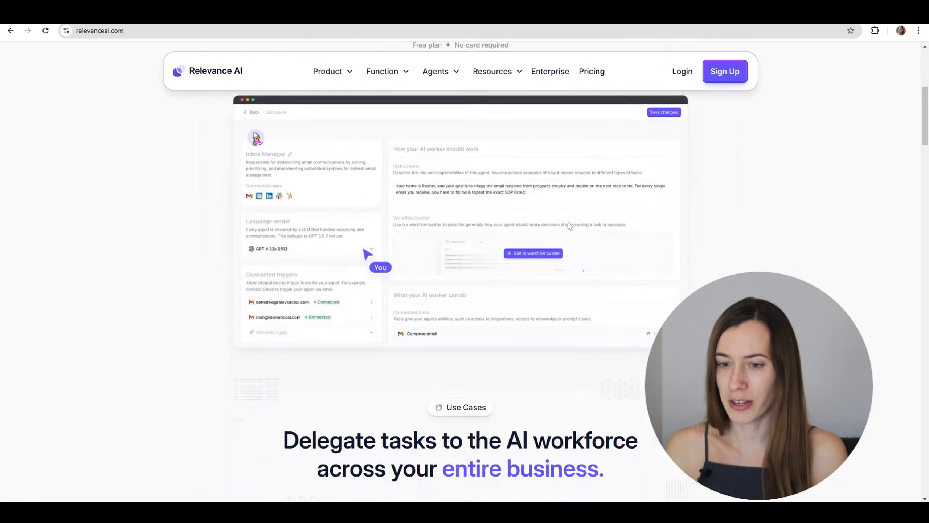
scroll(554, 262, down, 20)
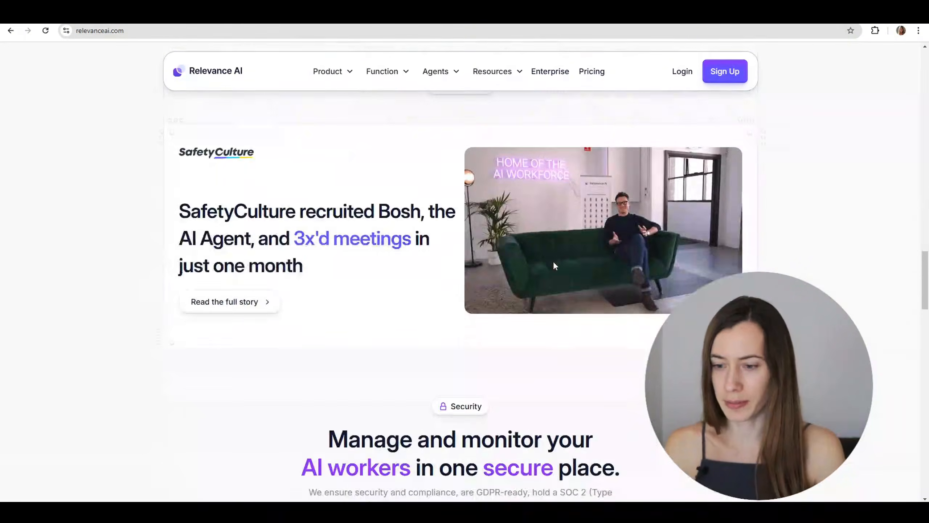
scroll(553, 278, down, 8)
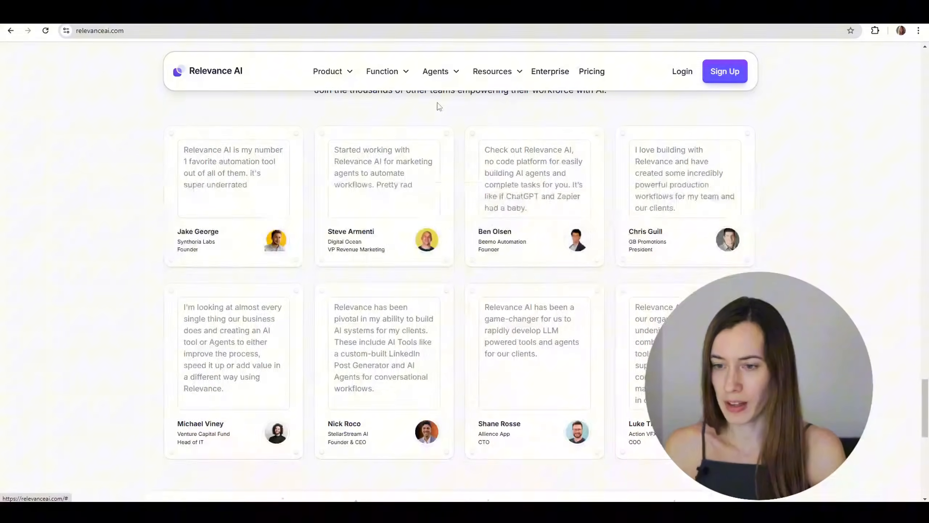
Open the Relevance AI website's pricing page and review the plan tiers and what each includes
click(593, 75)
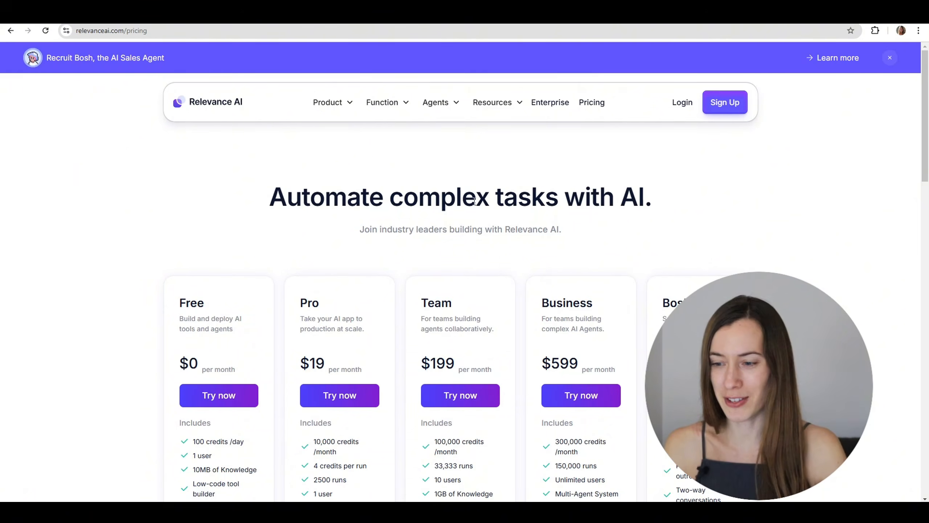
scroll(334, 353, down, 5)
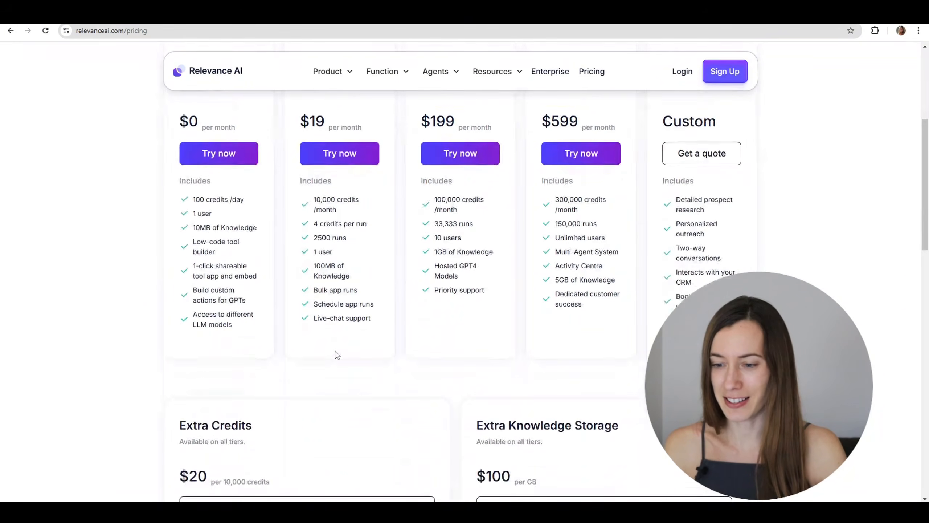
scroll(335, 350, up, 5)
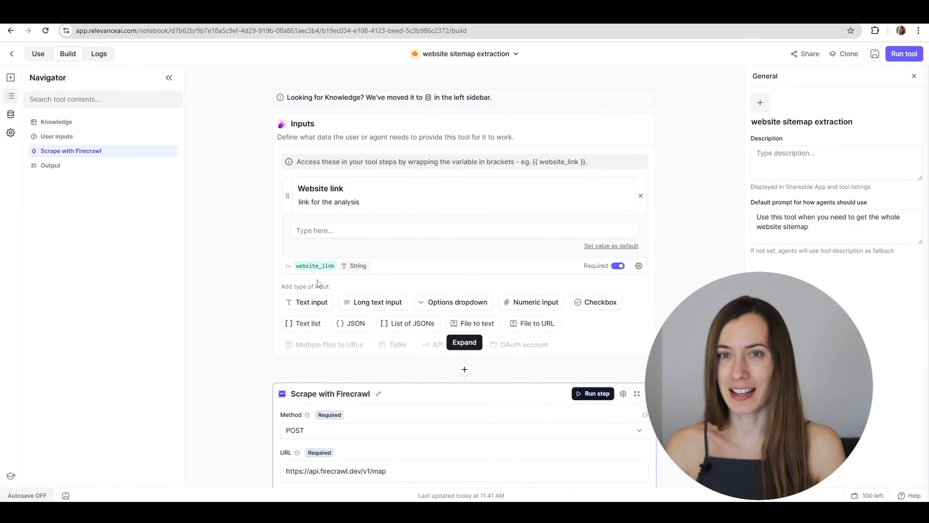
Examine the Scrape with Firecrawl step of the website sitemap extraction tool, including its map endpoint, headers and JSON body
scroll(329, 276, down, 5)
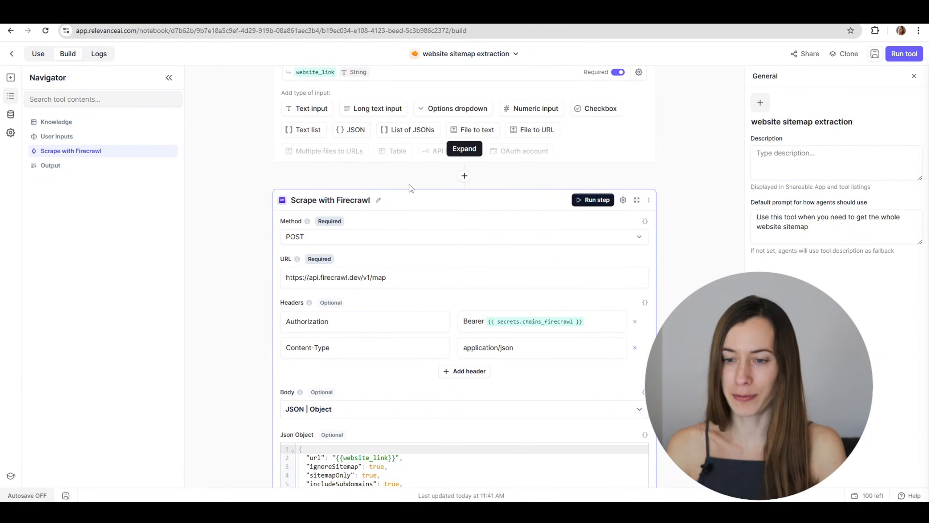
scroll(354, 263, down, 1)
scroll(354, 264, down, 4)
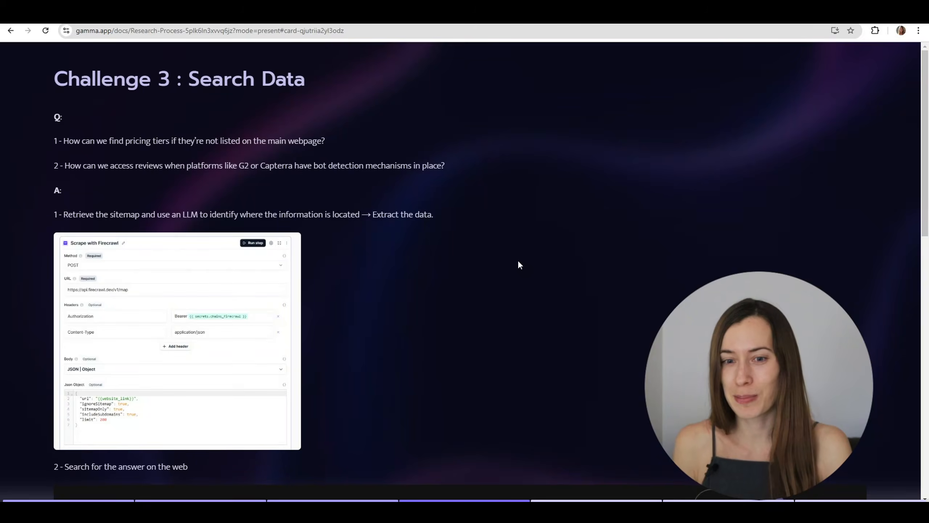
Switch to ChatGPT, ask it to "find n8n reviews" in a temporary chat, and look through the answer's cited sources
text(n8n reviews)
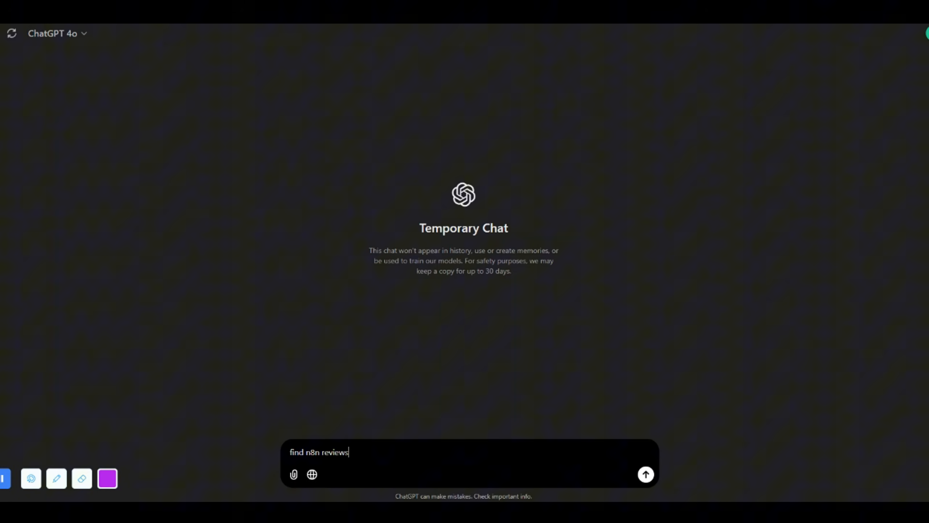
key(Return)
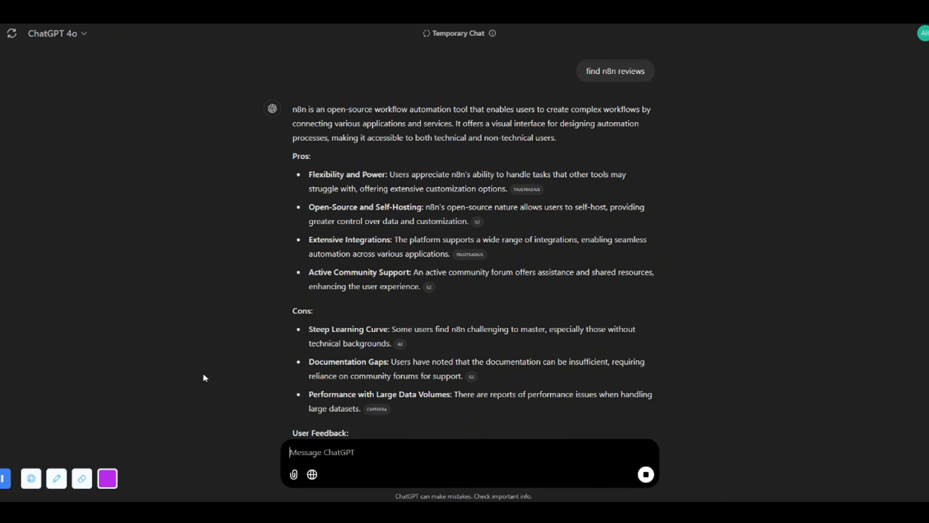
click(311, 370)
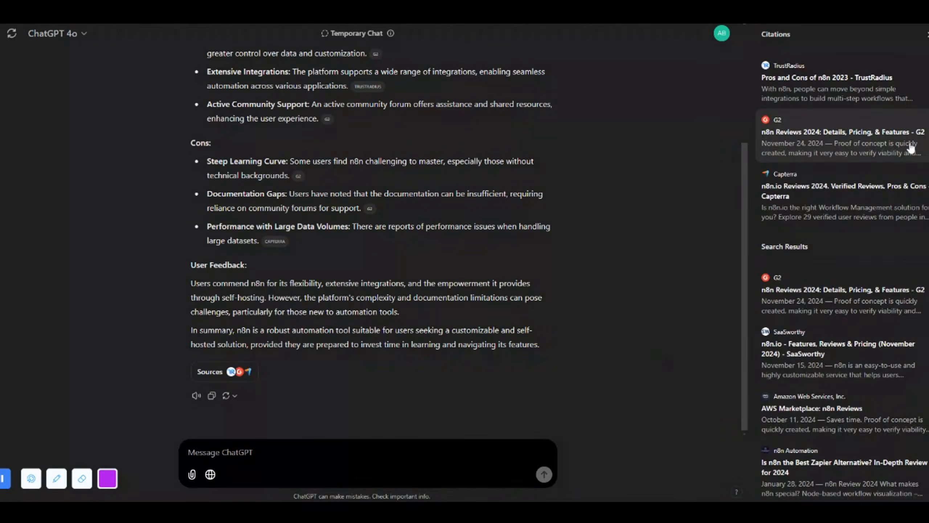
scroll(911, 148, down, 5)
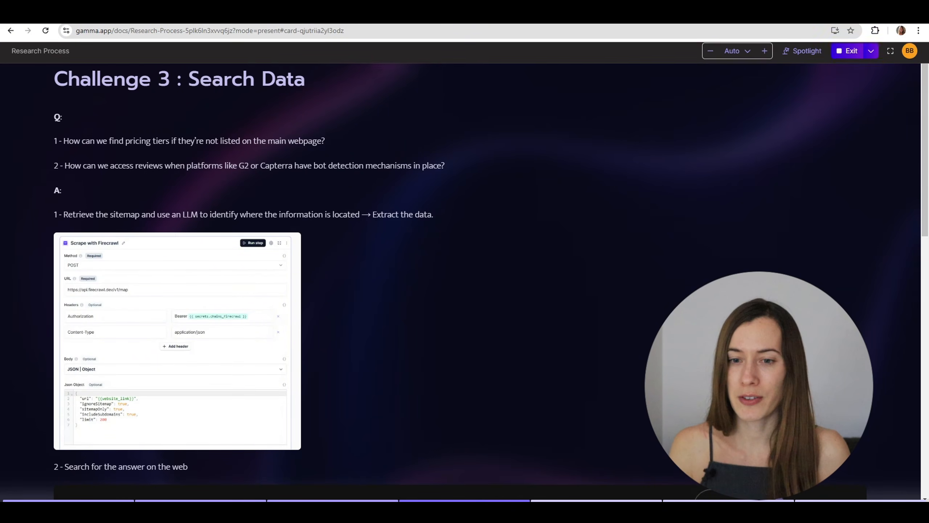
Look over the Search Data slide, switch to the Jina AI Reader page, and review its Reader for web search section
scroll(342, 311, down, 1)
scroll(343, 311, down, 10)
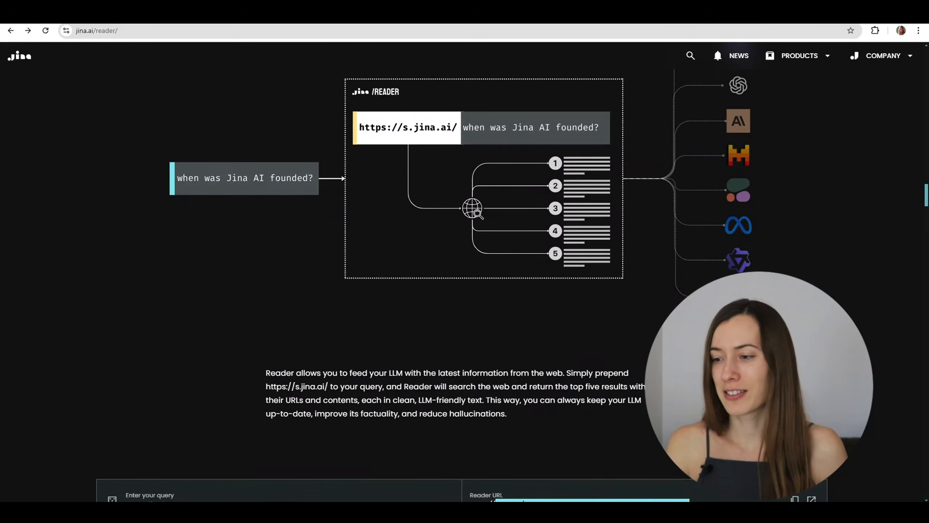
scroll(464, 278, down, 5)
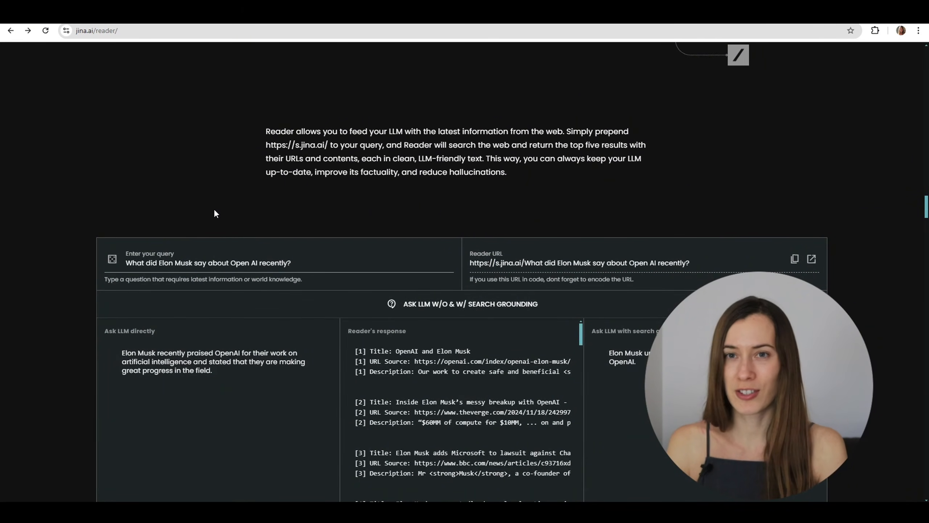
scroll(215, 211, up, 20)
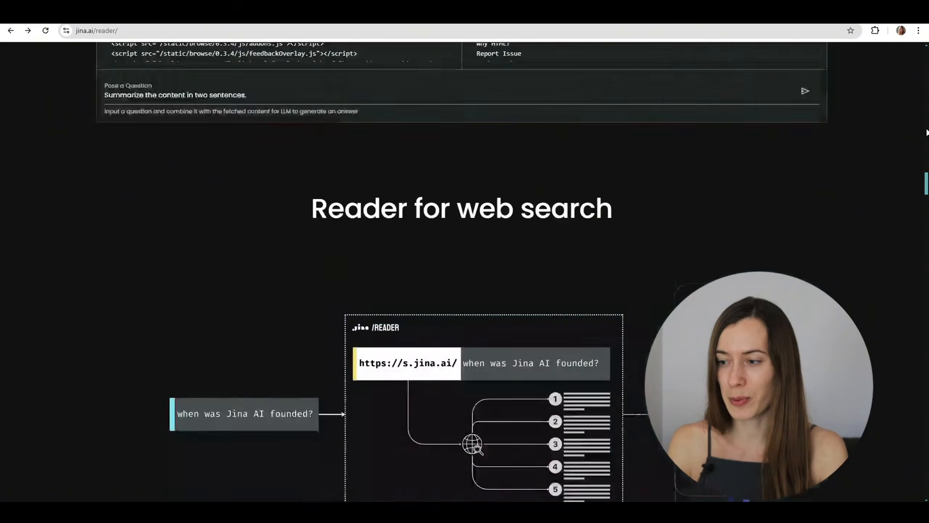
Highlight the jina.ai part of the Reader URL and the example URL in the Reader API section, and review the URL-reading diagram and demo
scroll(280, 209, up, 4)
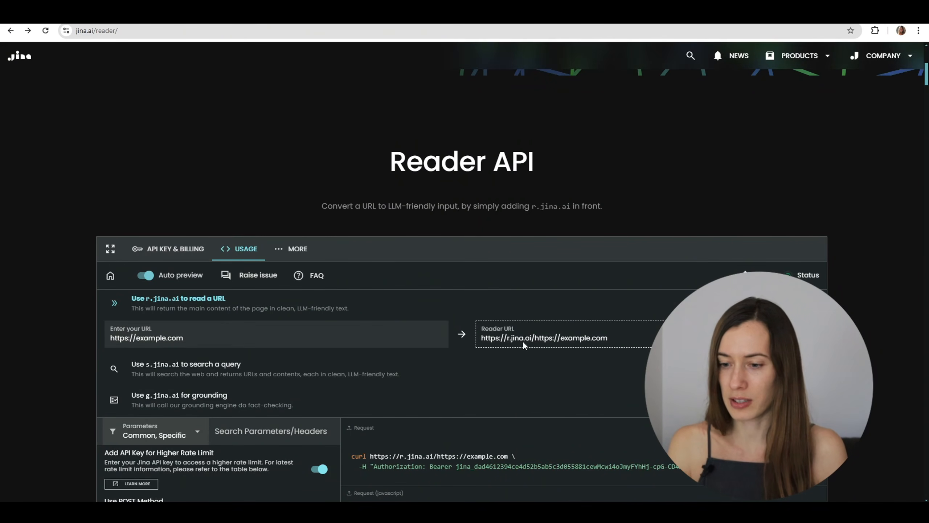
drag(530, 339, 504, 340)
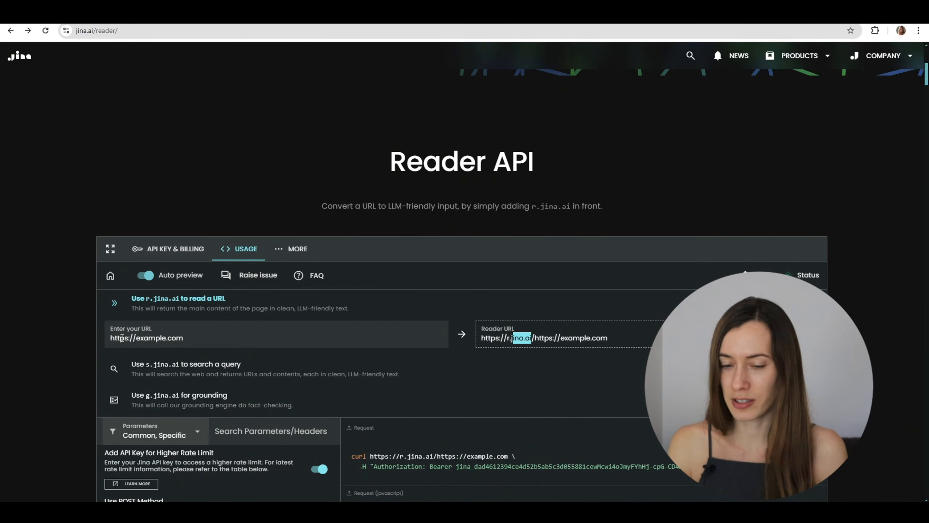
drag(218, 337, 90, 341)
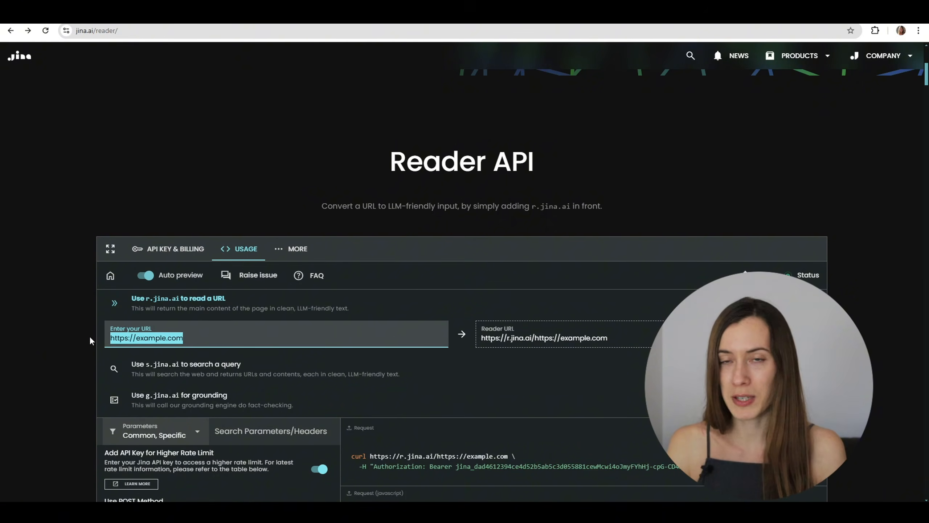
scroll(58, 365, down, 15)
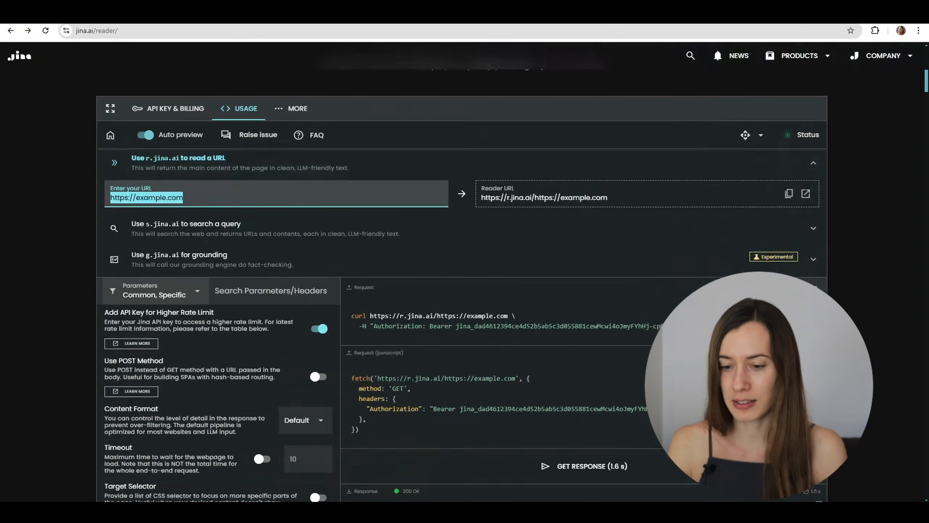
scroll(842, 263, down, 10)
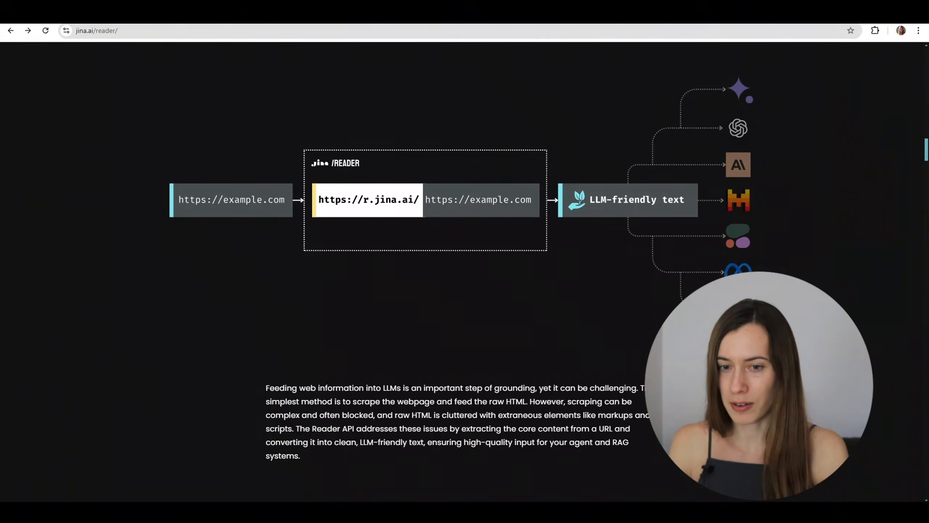
scroll(465, 271, down, 10)
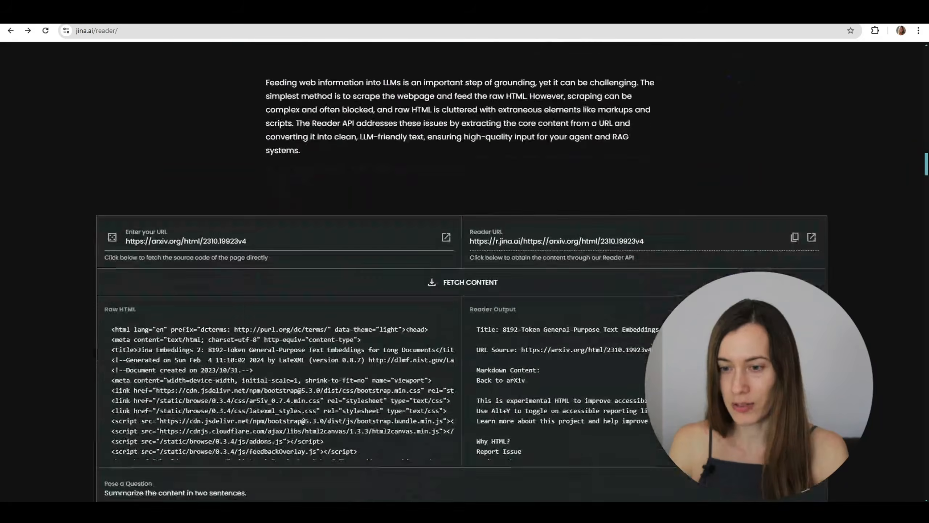
Review the s.jina.ai web search demo and highlight its sample query about Elon Musk and Open AI
scroll(465, 271, down, 1)
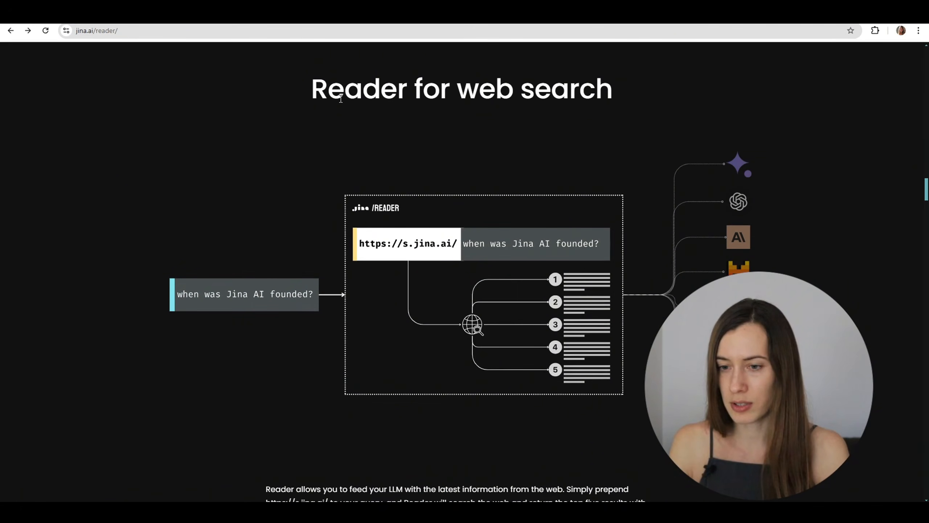
scroll(428, 187, down, 9)
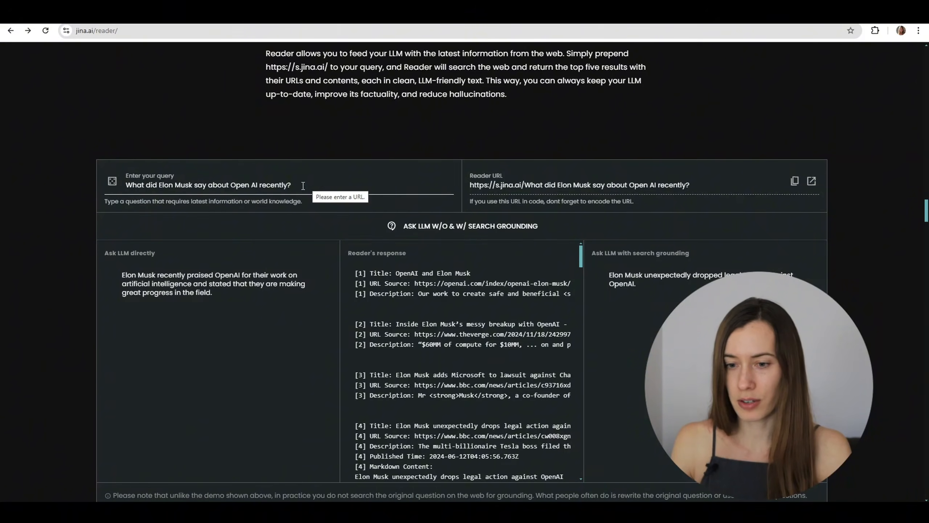
drag(309, 184, 111, 189)
click(71, 242)
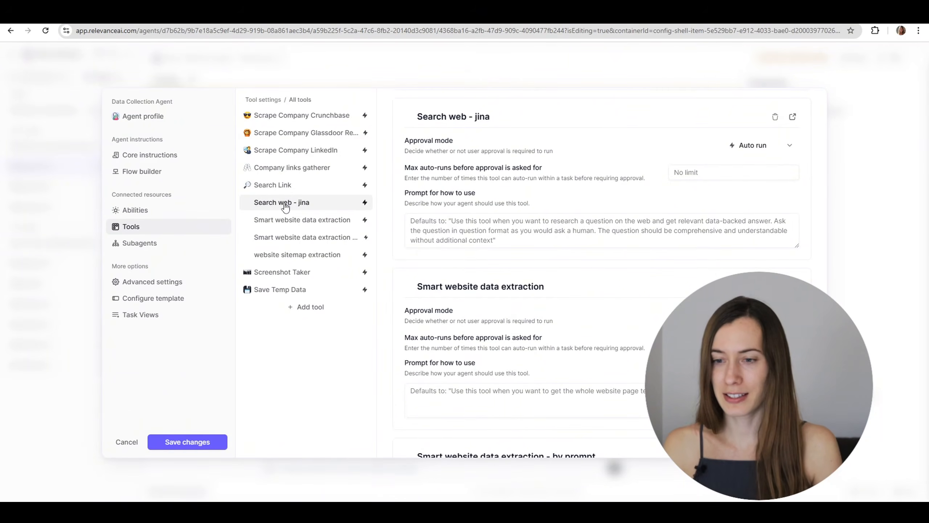
Open the Data Collection Agent's Search web - jina tool, enlarge its default agent prompt, and highlight the instruction to ask in question format
click(793, 118)
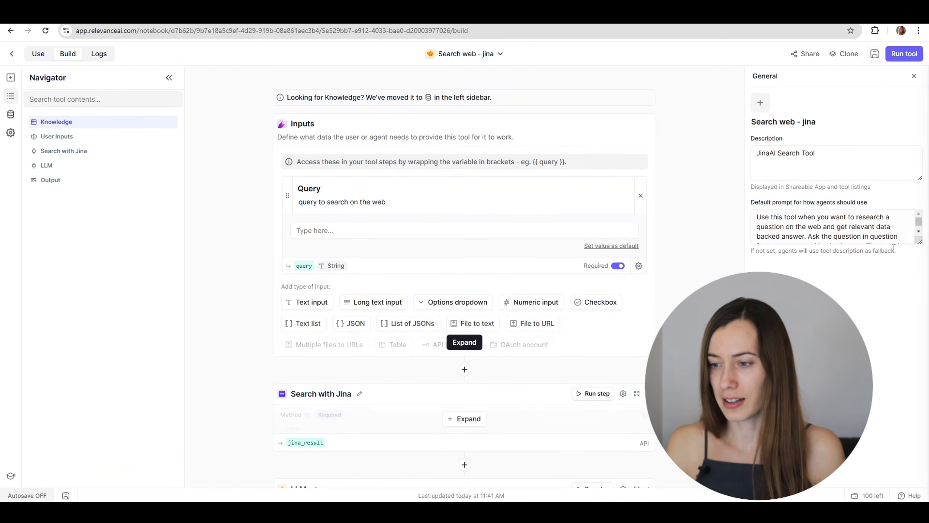
drag(922, 242, 921, 305)
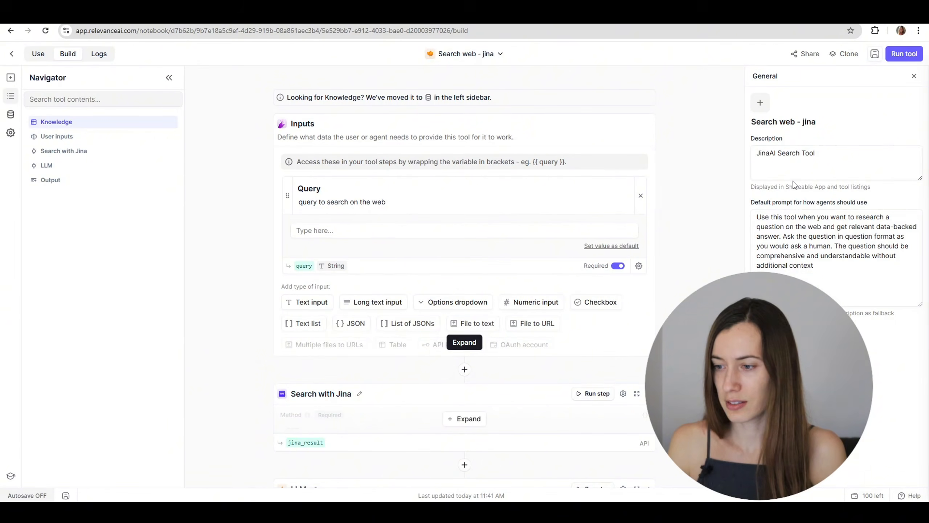
drag(751, 203, 867, 203)
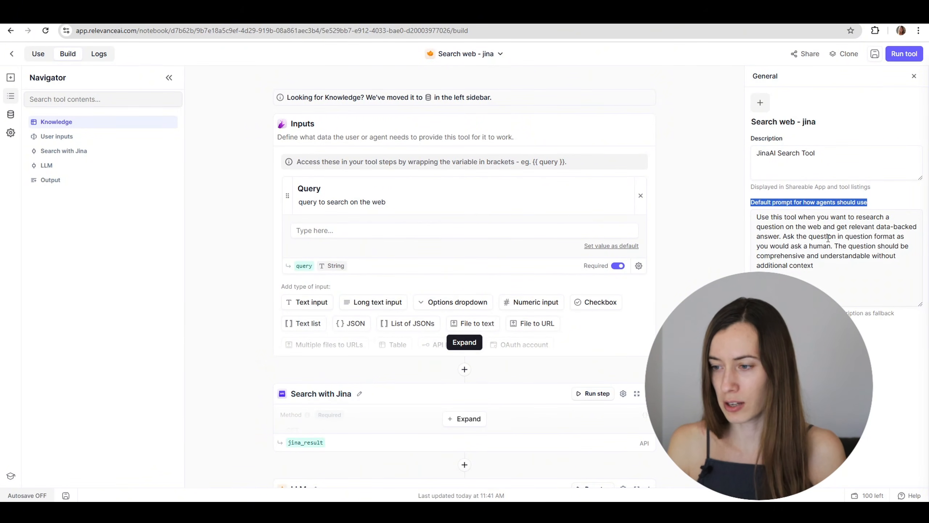
click(833, 272)
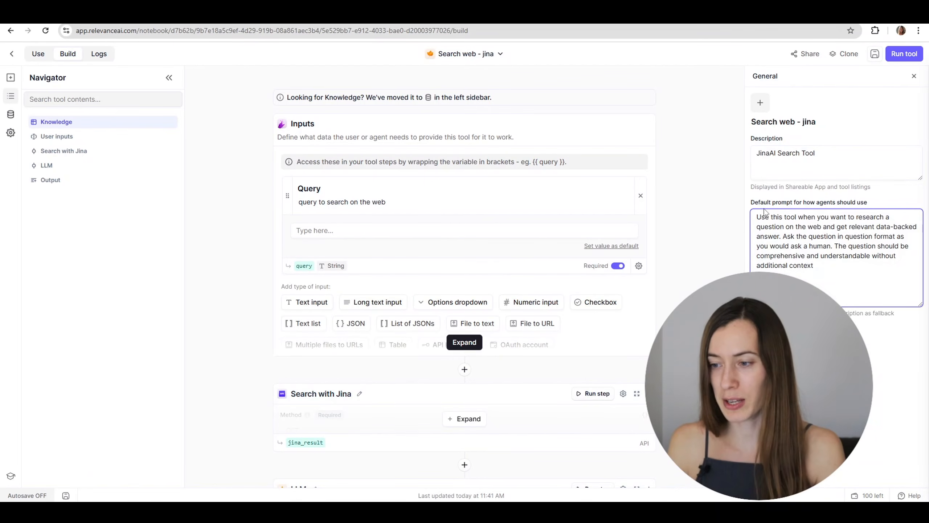
drag(783, 236, 801, 246)
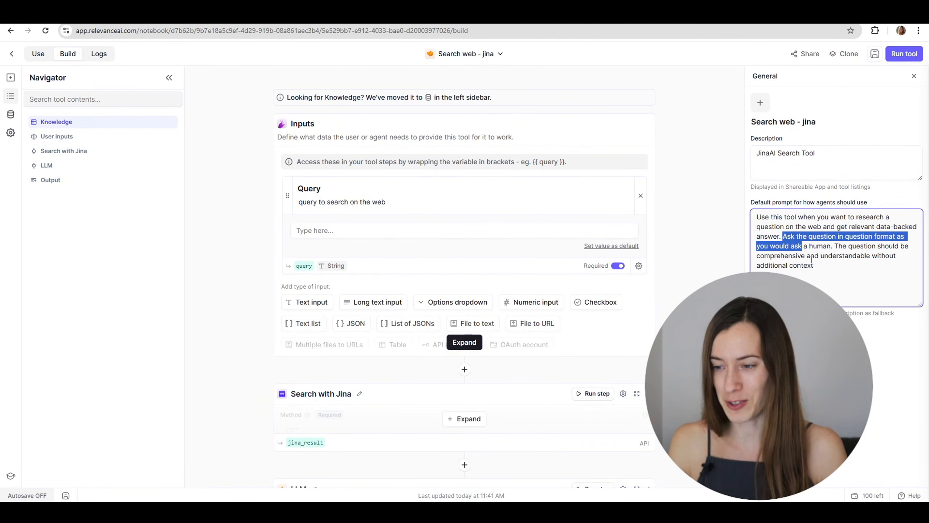
click(811, 260)
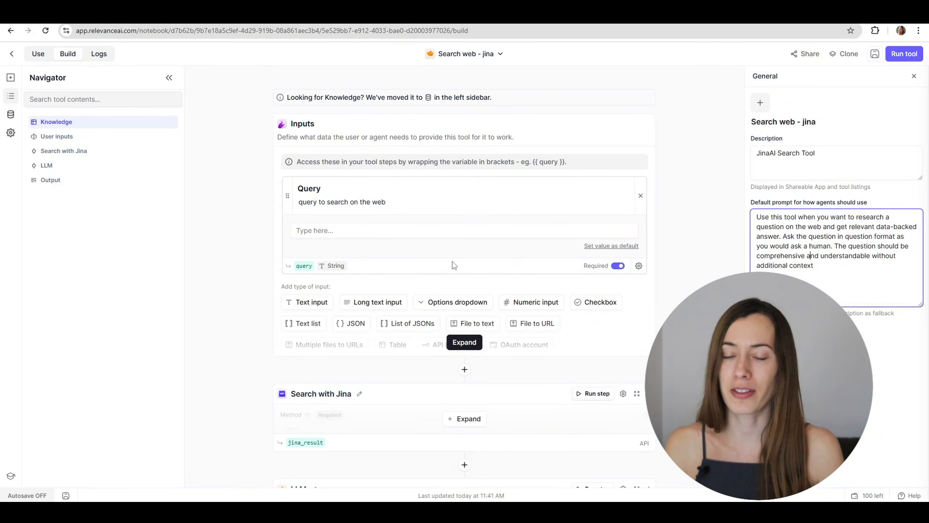
Examine the Search with Jina step, including its GET method, s.jina.ai query URL and authorization and X-Retain-Images headers
scroll(663, 252, down, 5)
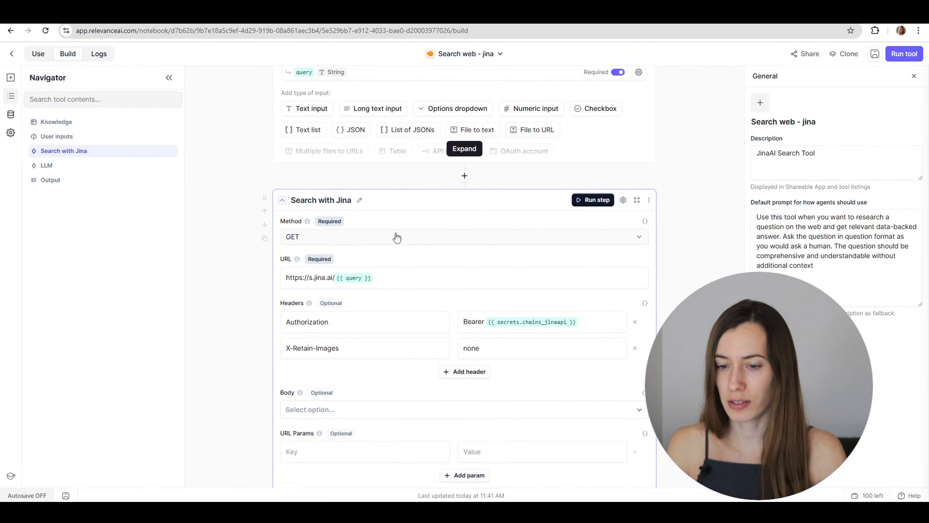
click(311, 279)
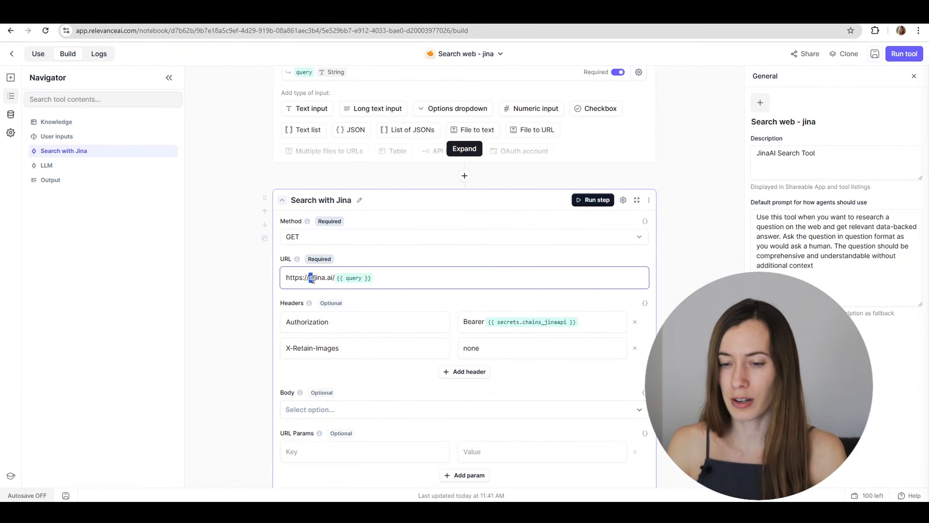
click(320, 278)
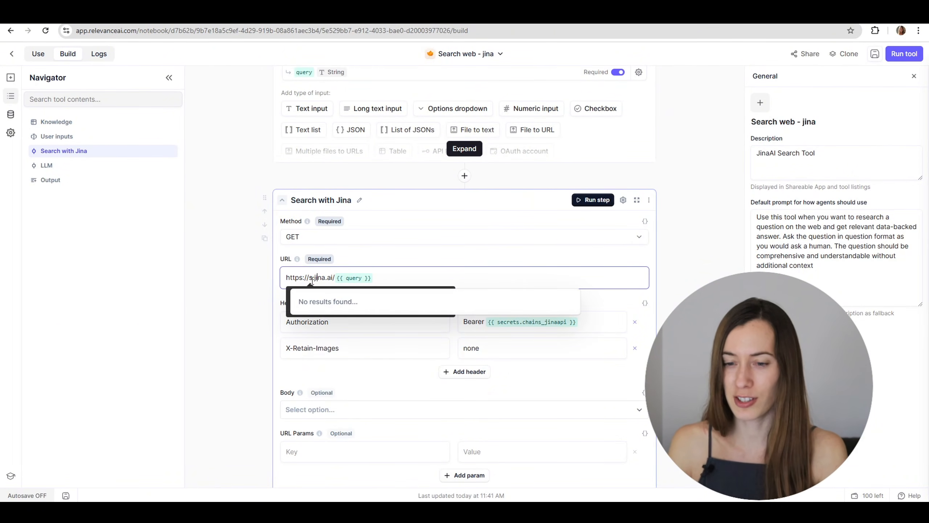
click(328, 276)
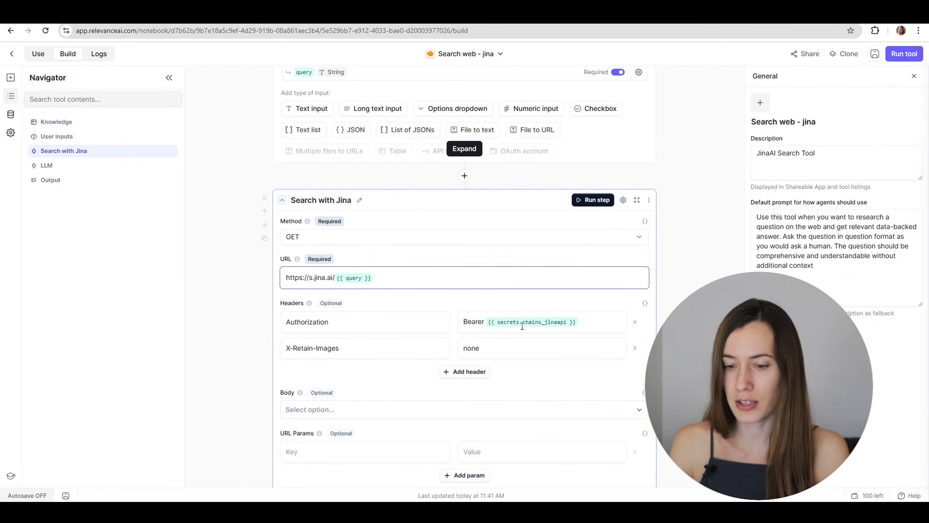
scroll(363, 298, down, 5)
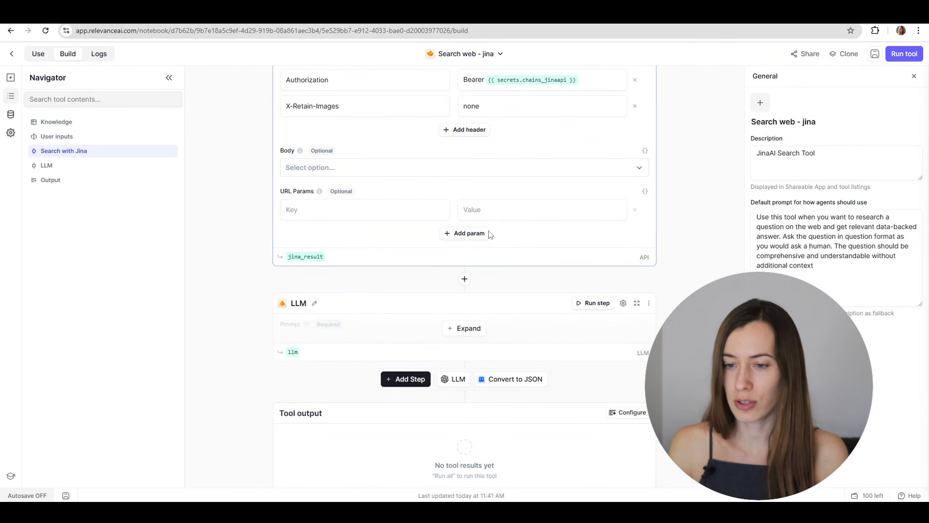
scroll(488, 232, up, 6)
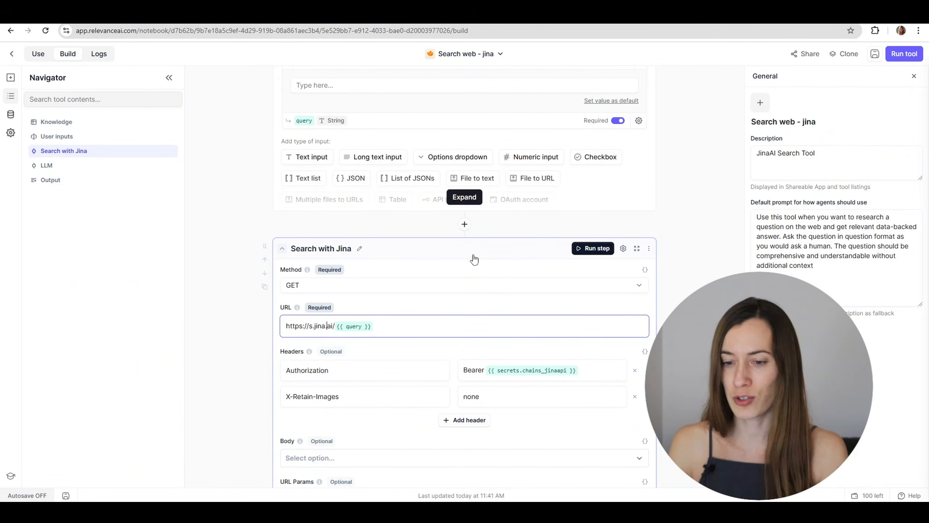
Expand the LLM step and examine its prompt and model, highlighting the Question heading and the word Scraped in the Scraped Data heading
scroll(504, 278, down, 5)
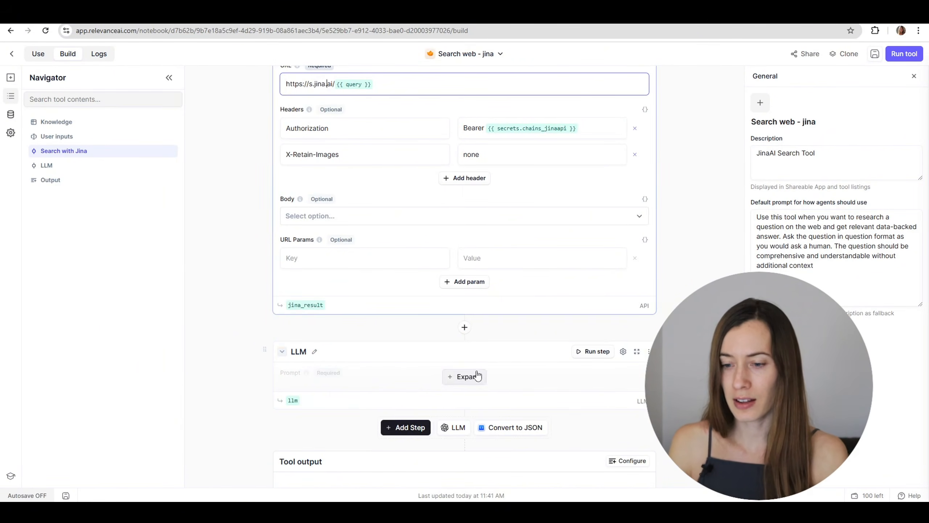
click(476, 376)
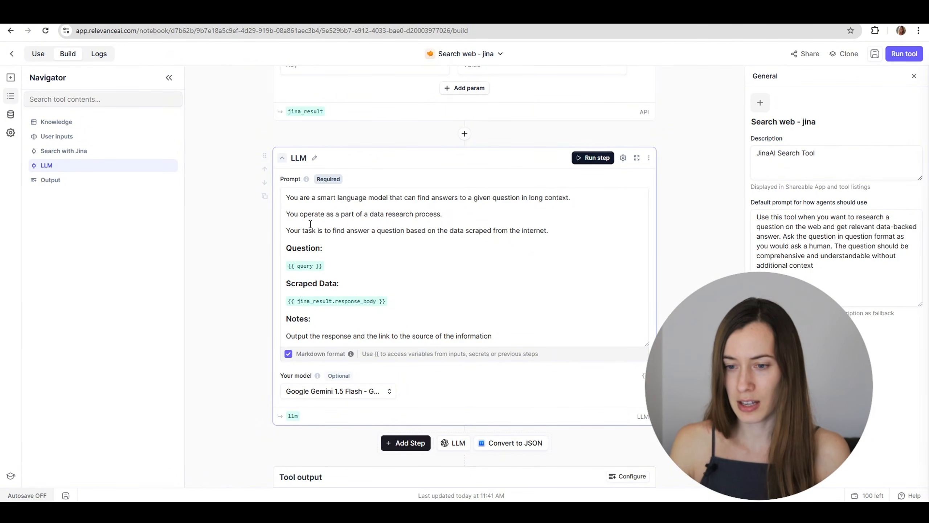
drag(285, 195, 292, 195)
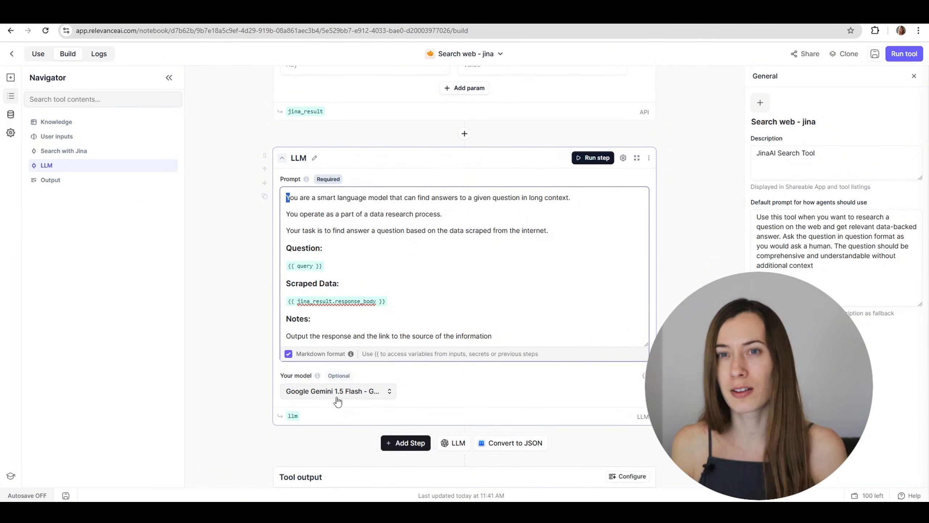
click(309, 206)
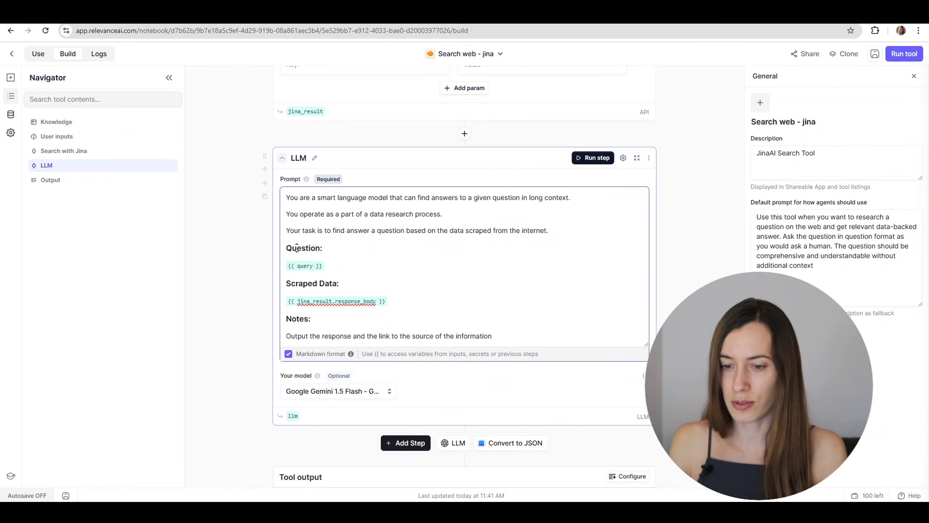
double_click(297, 248)
double_click(300, 282)
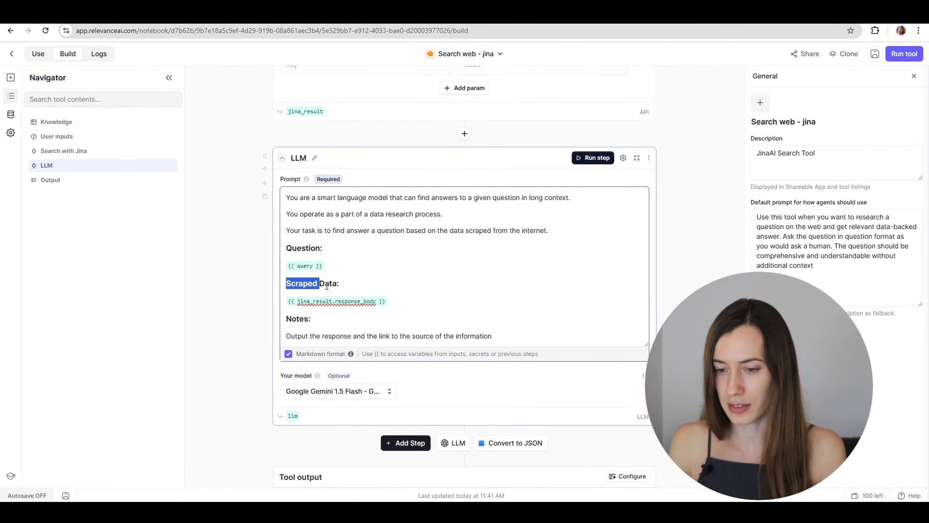
Open the Search web - jina tool's run history and review the details of the n8n customer reviews and n8n pricing details runs
click(97, 54)
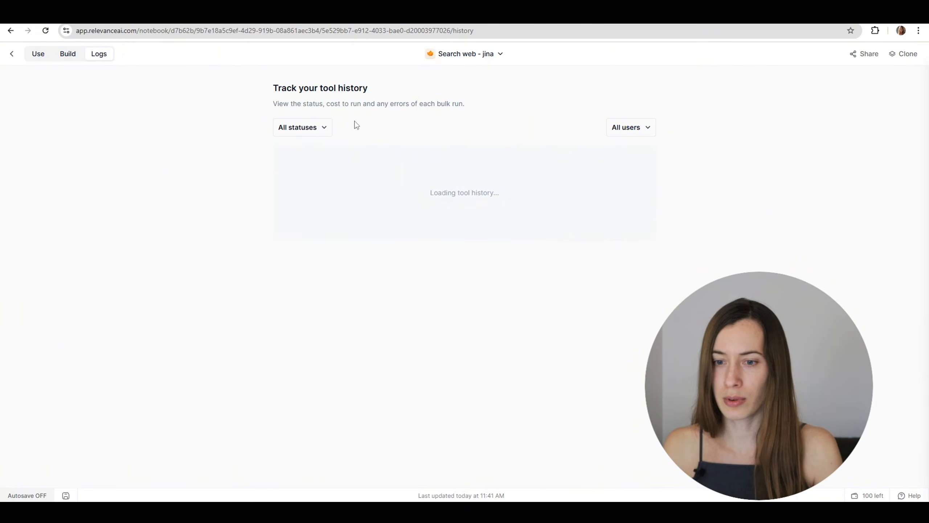
click(621, 186)
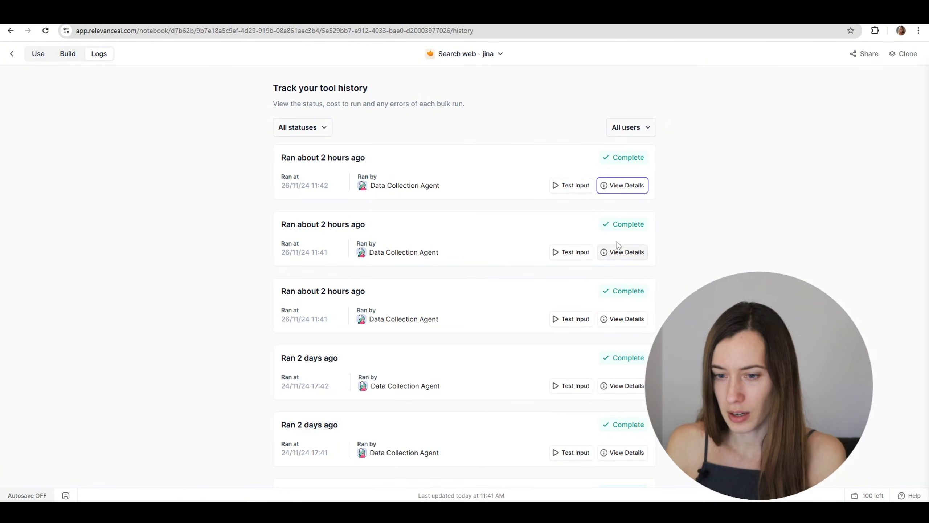
click(623, 253)
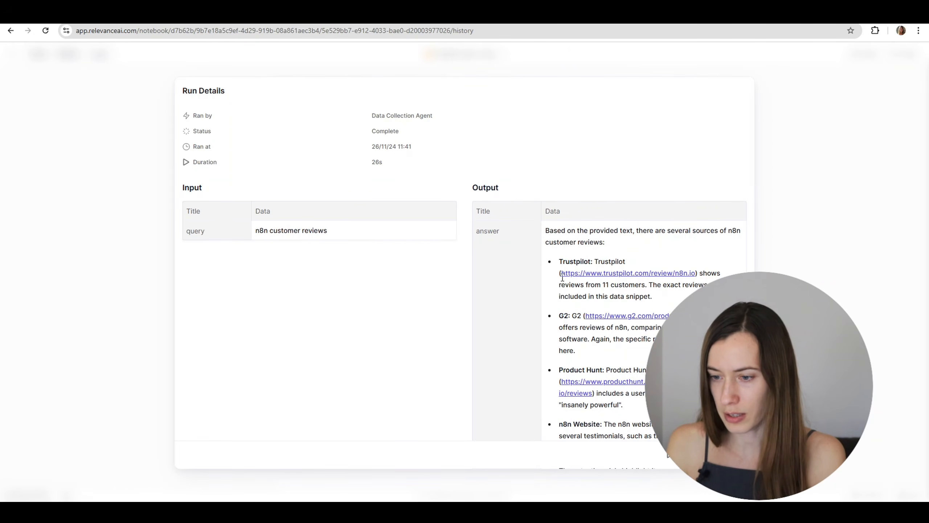
scroll(593, 293, down, 3)
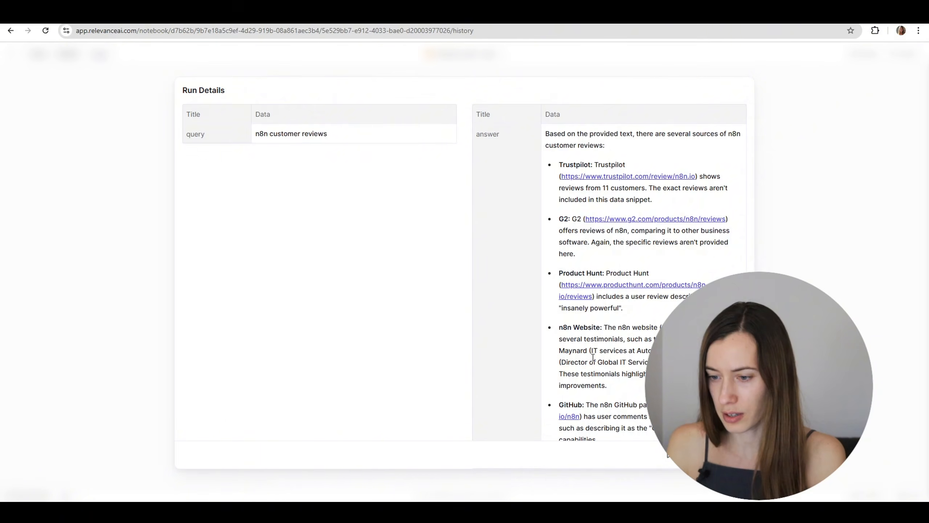
scroll(592, 349, down, 1)
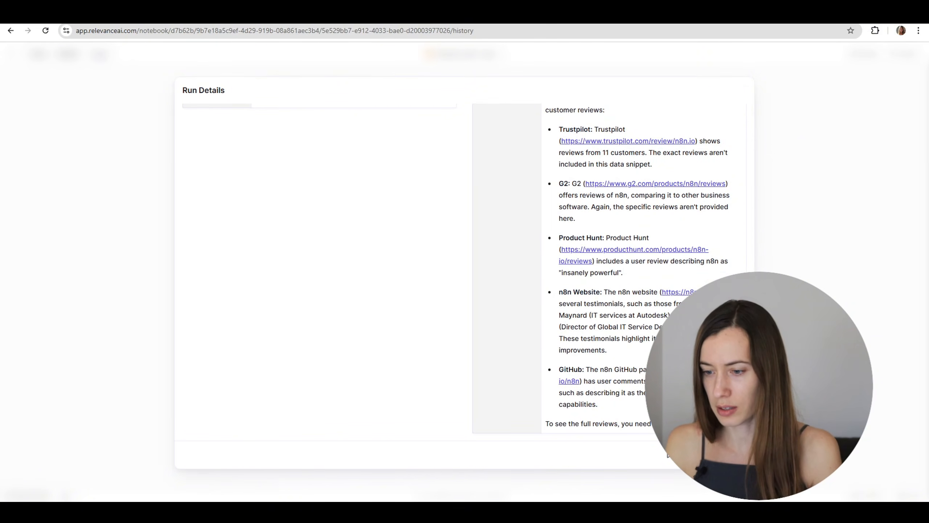
key(Escape)
click(624, 319)
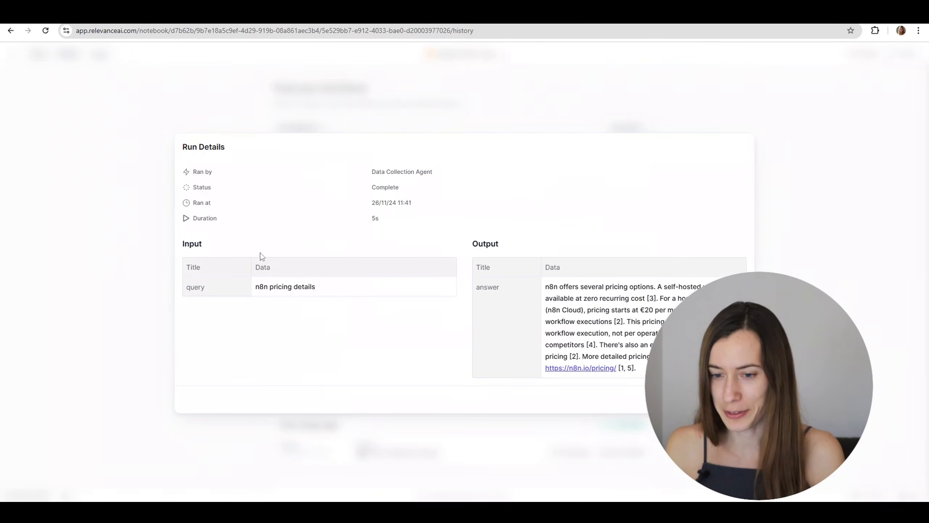
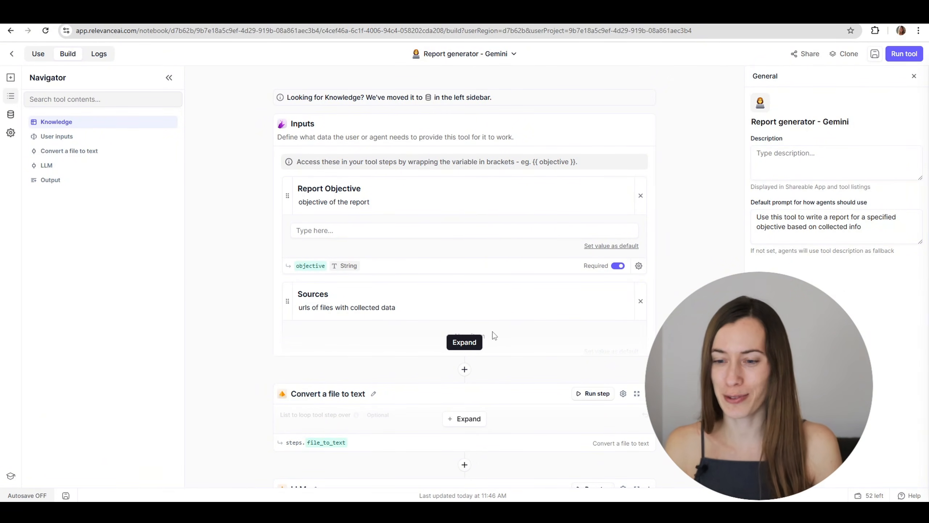
Expand the Report generator - Gemini tool's inputs and Convert a file to text step, and examine its options, loop list and File Url variable
click(476, 343)
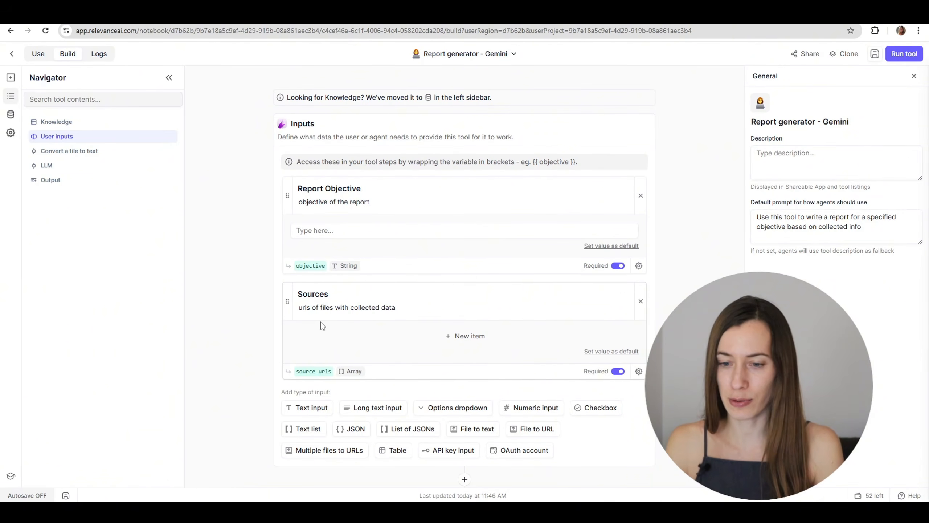
scroll(322, 325, down, 5)
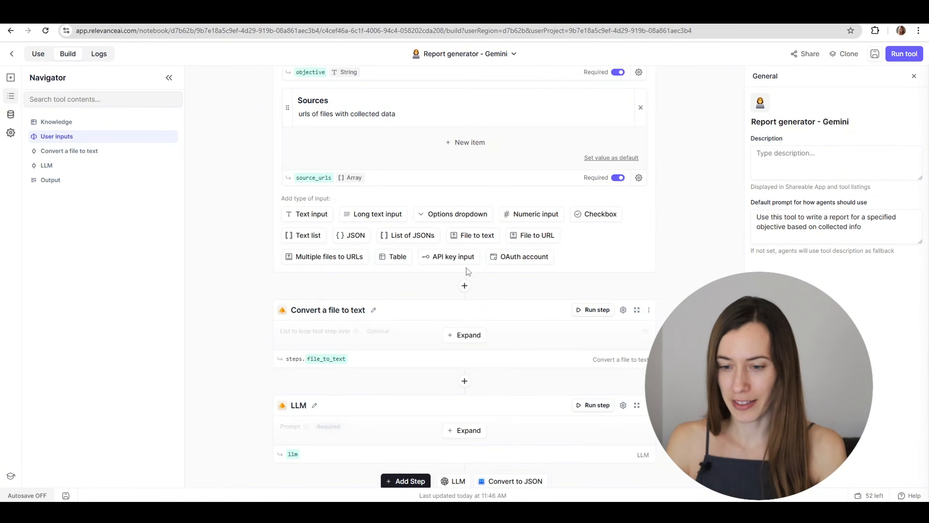
click(473, 336)
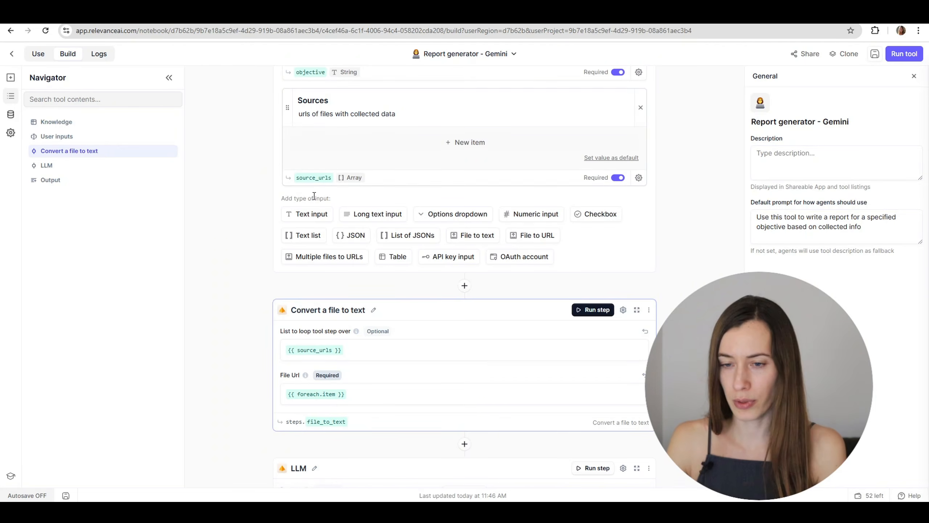
click(648, 312)
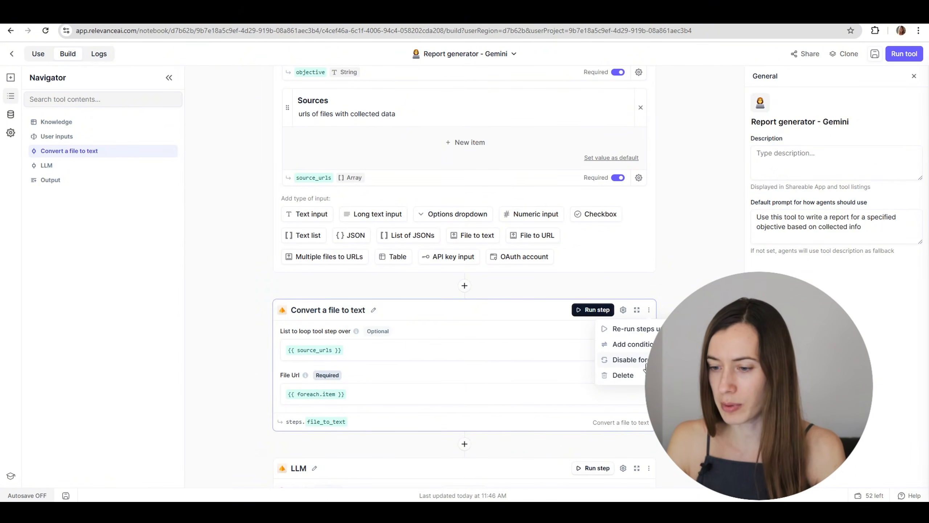
click(329, 394)
Check the LLM step's additional options for the foreach setting, and inspect the source_urls loop list of the Convert a file to text step
scroll(329, 393, down, 5)
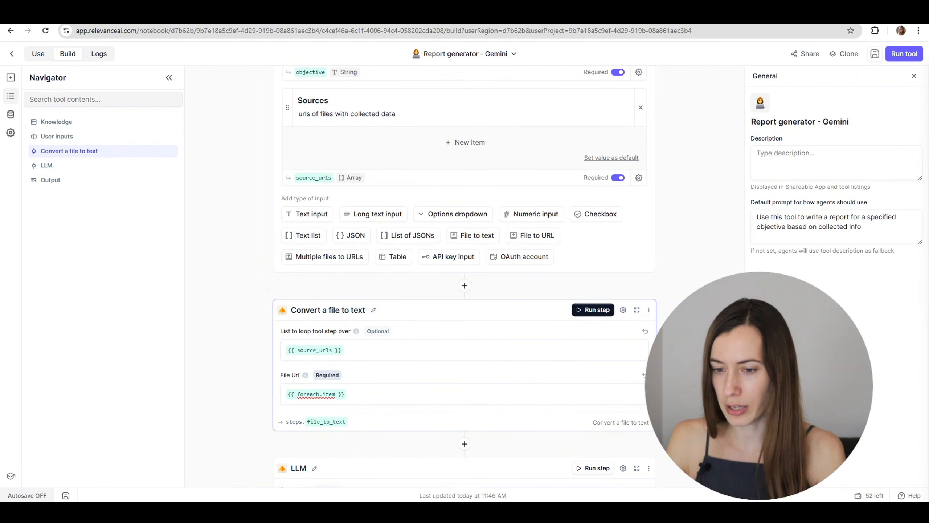
click(649, 274)
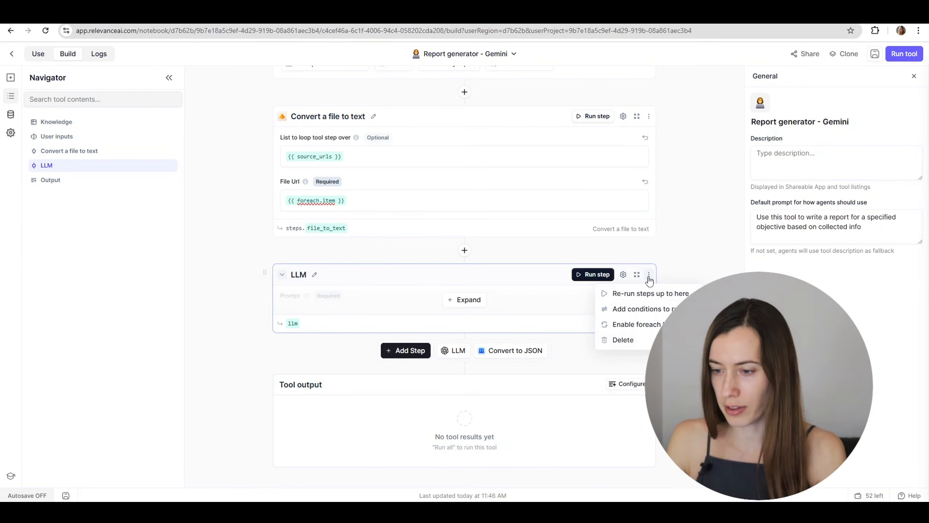
click(695, 179)
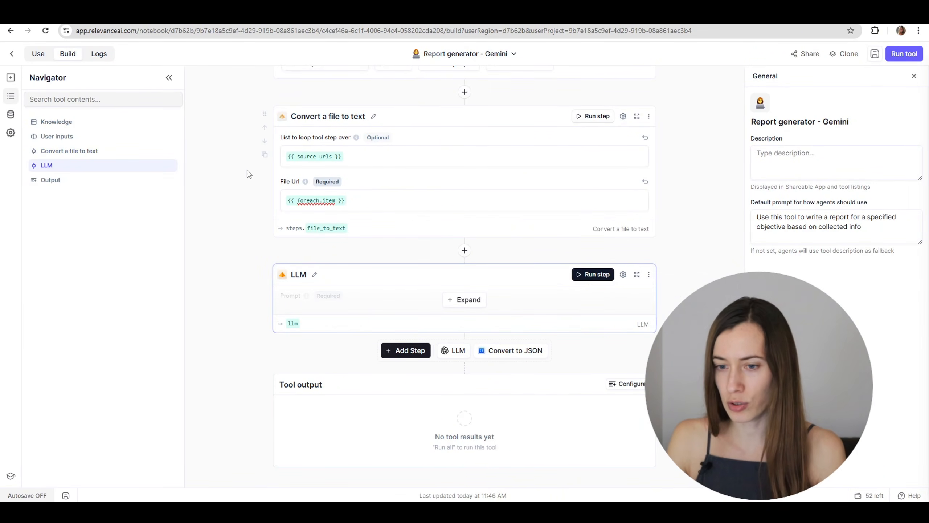
click(363, 156)
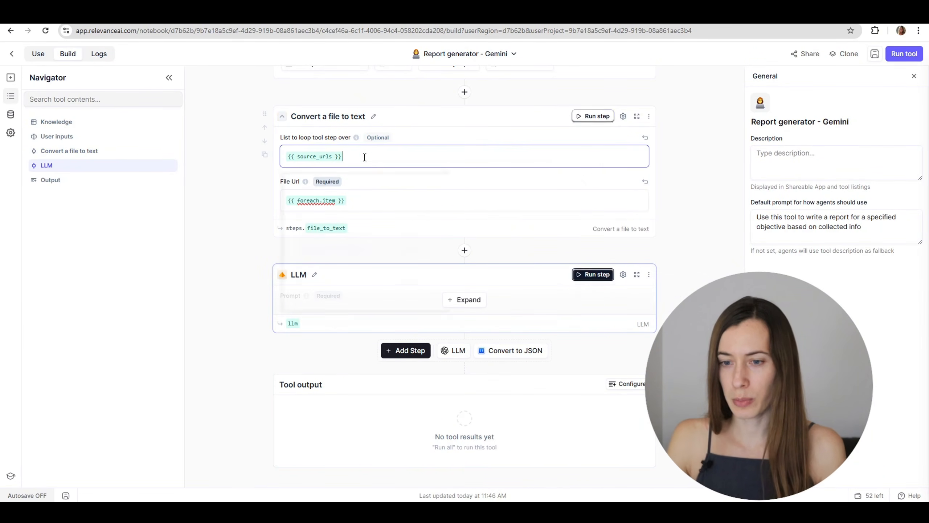
click(688, 149)
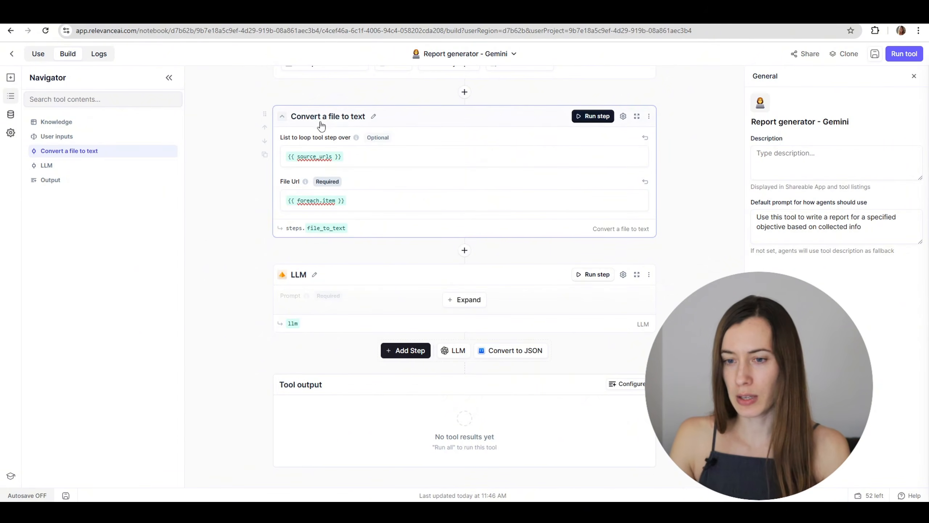
Search the available tool steps for "convert a f" above the Convert a file to text step, and close the search without adding anything
click(465, 92)
click(461, 90)
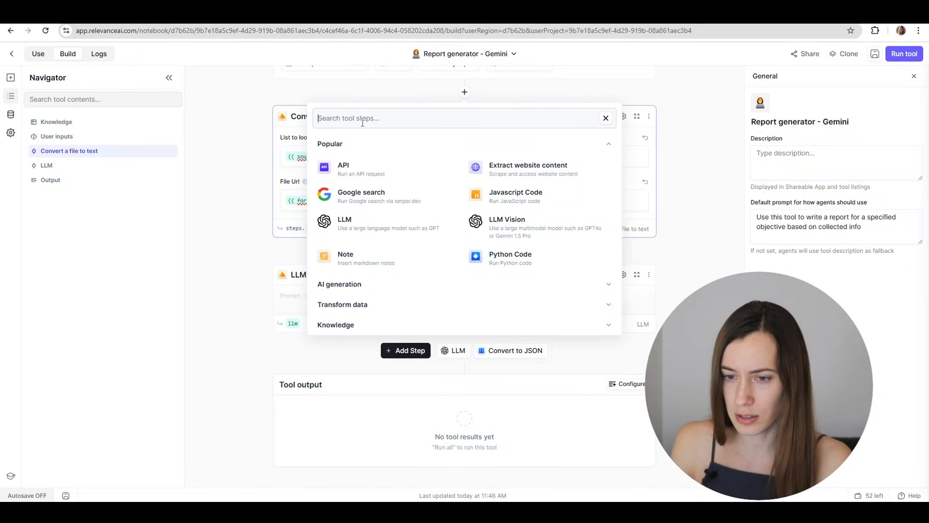
text(convert a f)
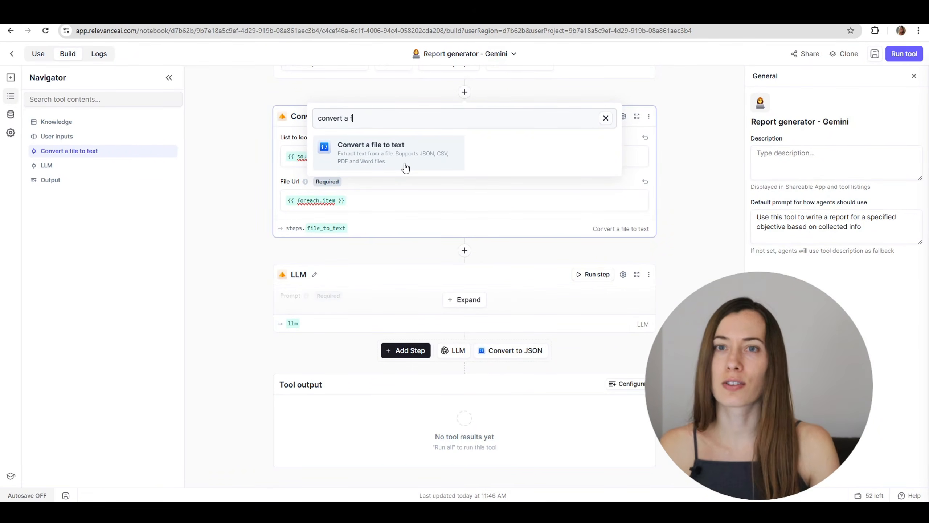
click(709, 184)
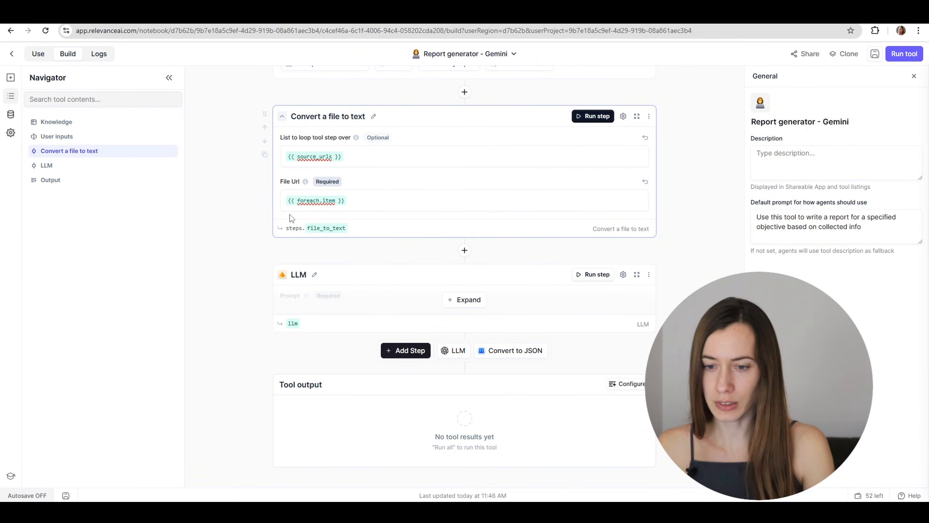
Expand the LLM step, examine its report-writing prompt and model, and highlight the Role heading
click(472, 302)
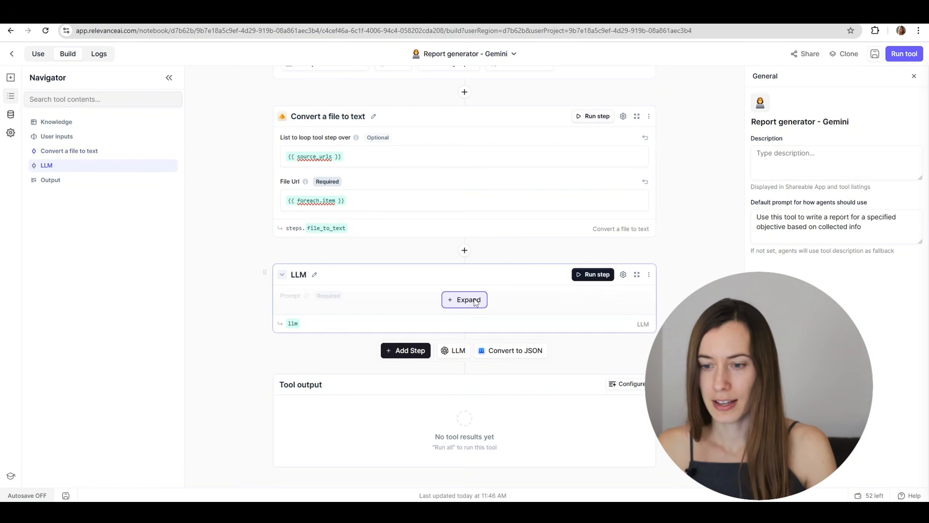
scroll(399, 320, down, 2)
scroll(400, 320, down, 4)
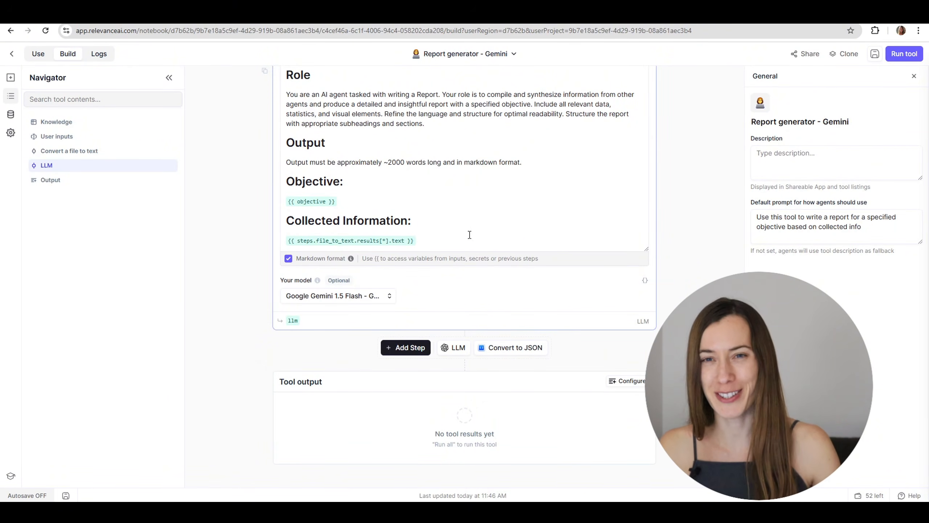
scroll(476, 237, up, 3)
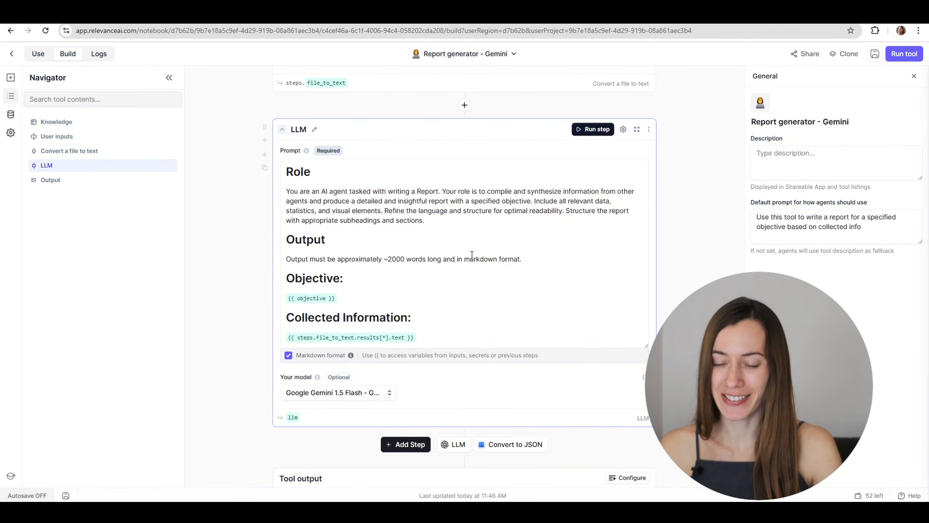
drag(328, 167, 282, 171)
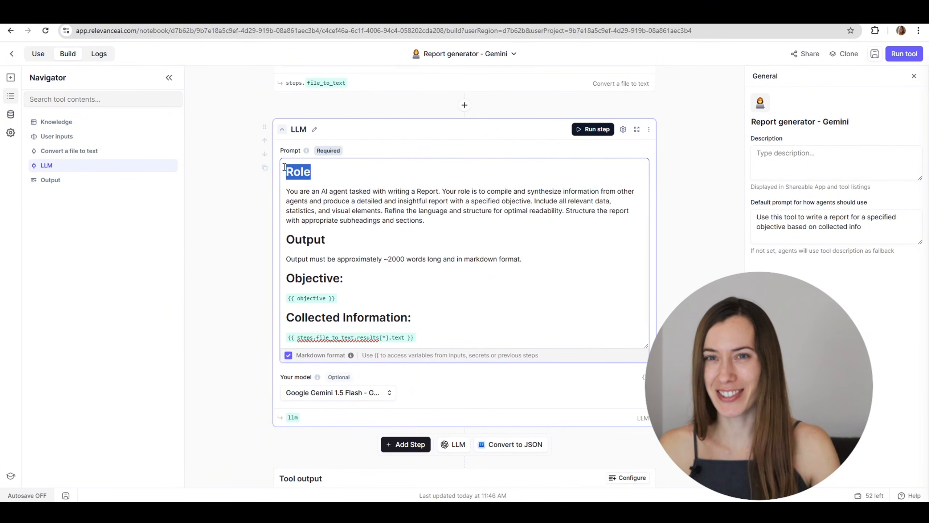
click(317, 191)
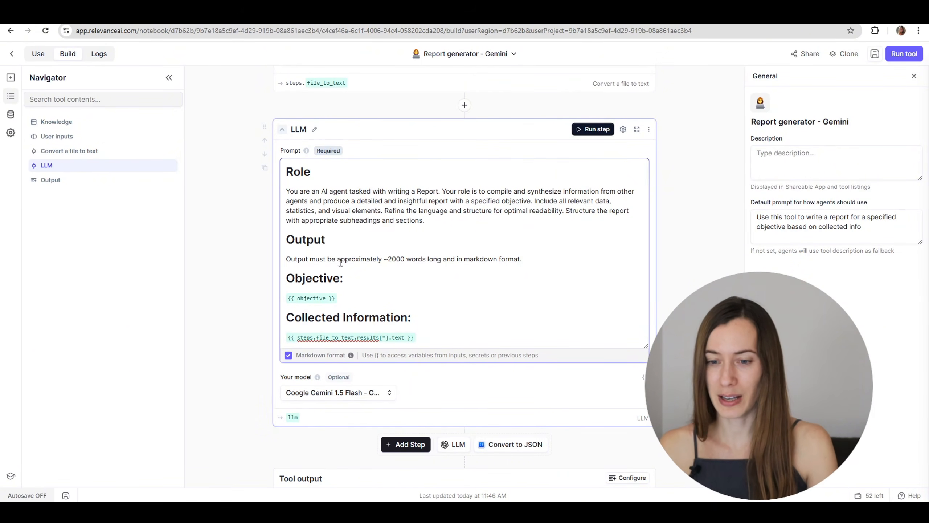
Highlight the ~2000 words output requirement in the prompt, and trace the Collected Information variable to the Convert a file to text step
drag(362, 259, 401, 253)
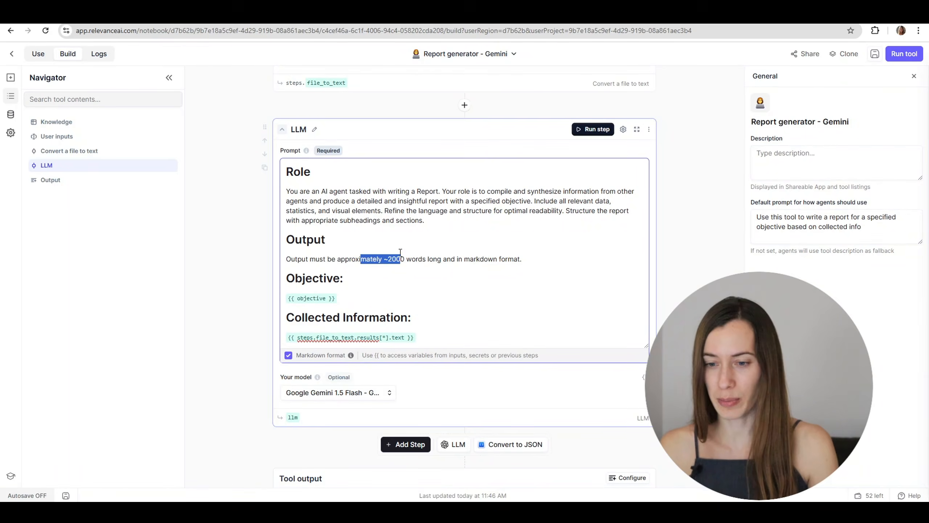
click(508, 259)
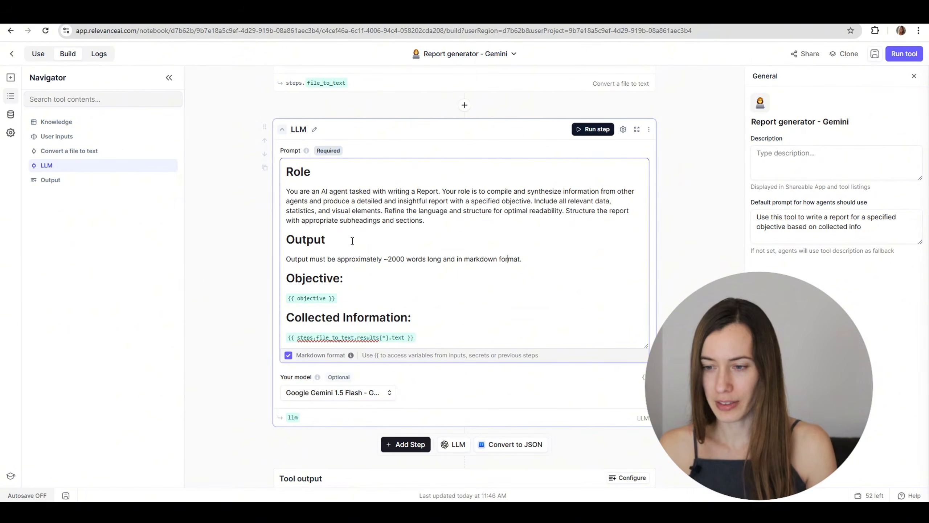
scroll(700, 242, up, 5)
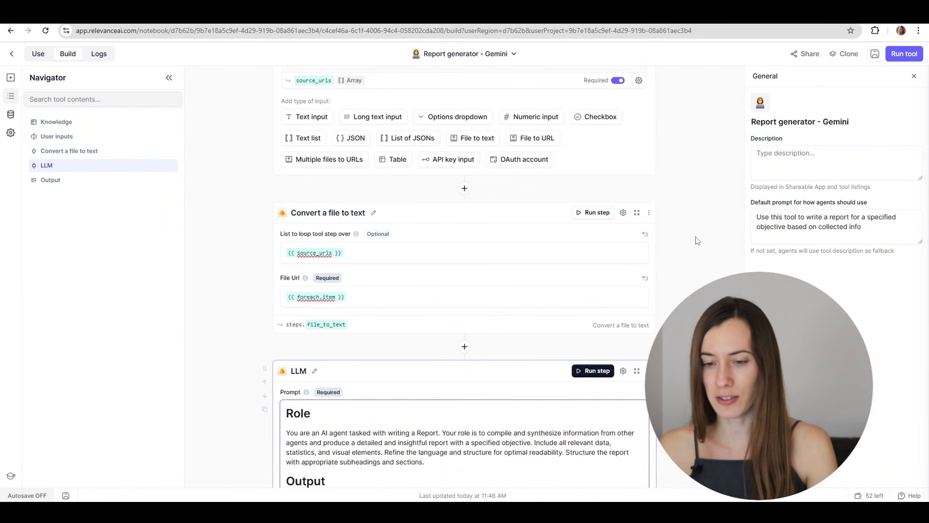
scroll(697, 240, down, 4)
scroll(372, 308, down, 2)
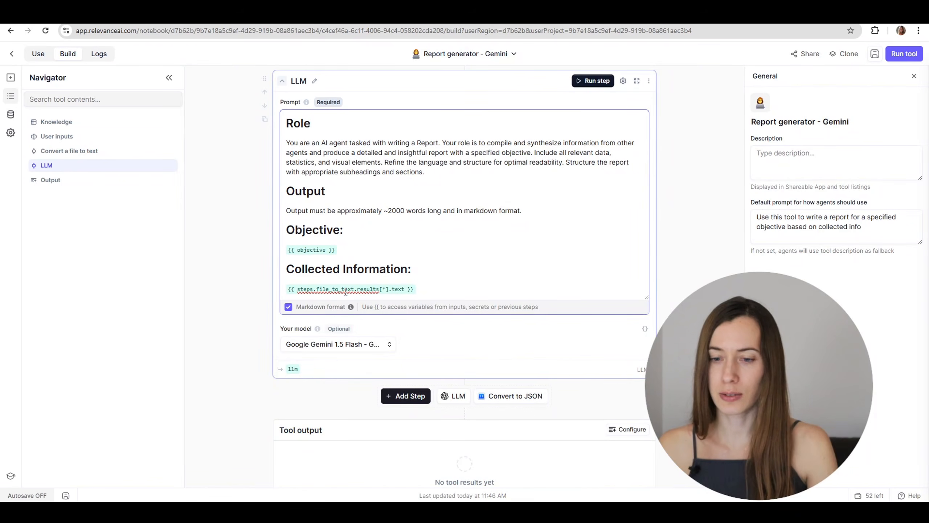
scroll(359, 144, up, 4)
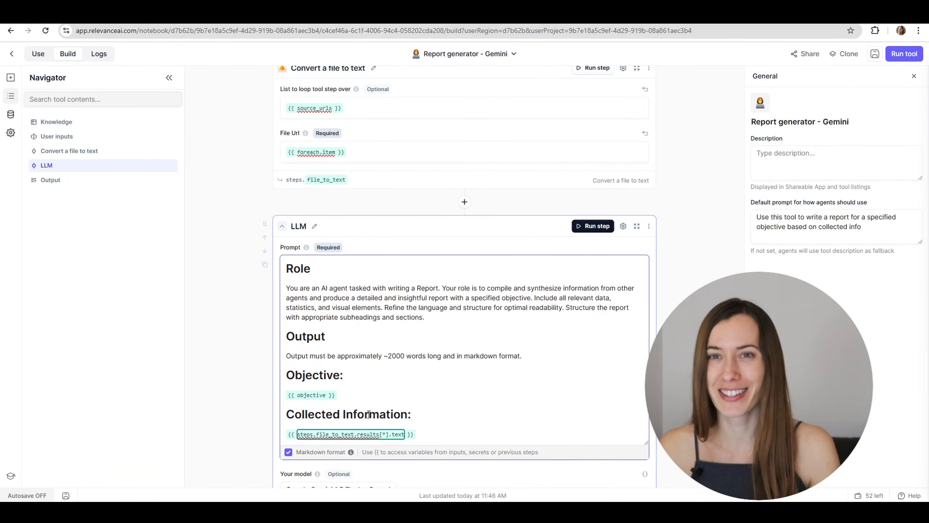
Open the Report generator - Gemini tool's run history and read the latest run's n8n Market Intelligence Report through to its references
click(98, 54)
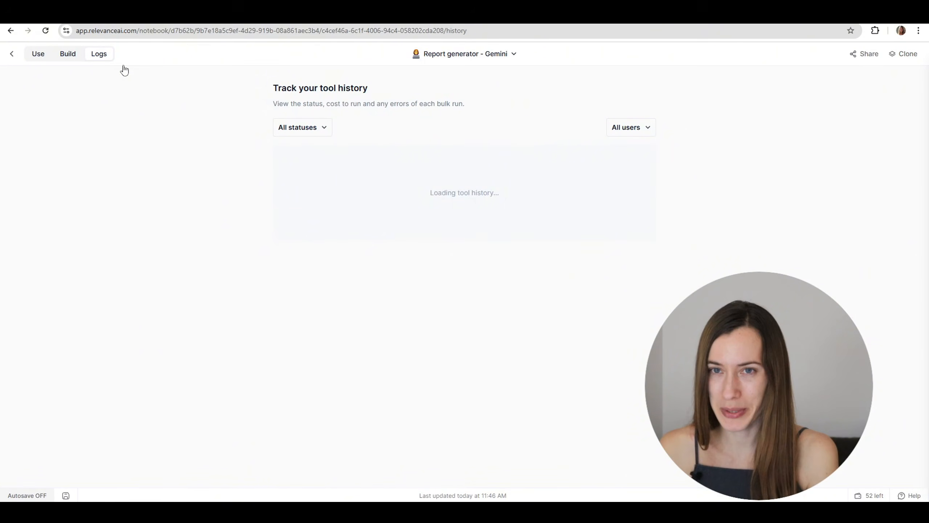
click(640, 185)
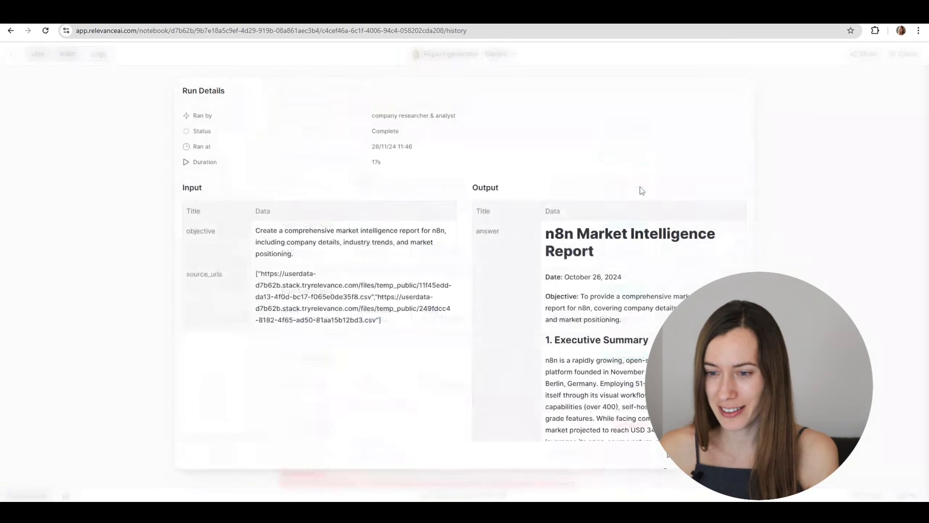
scroll(640, 186, down, 10)
scroll(568, 212, down, 20)
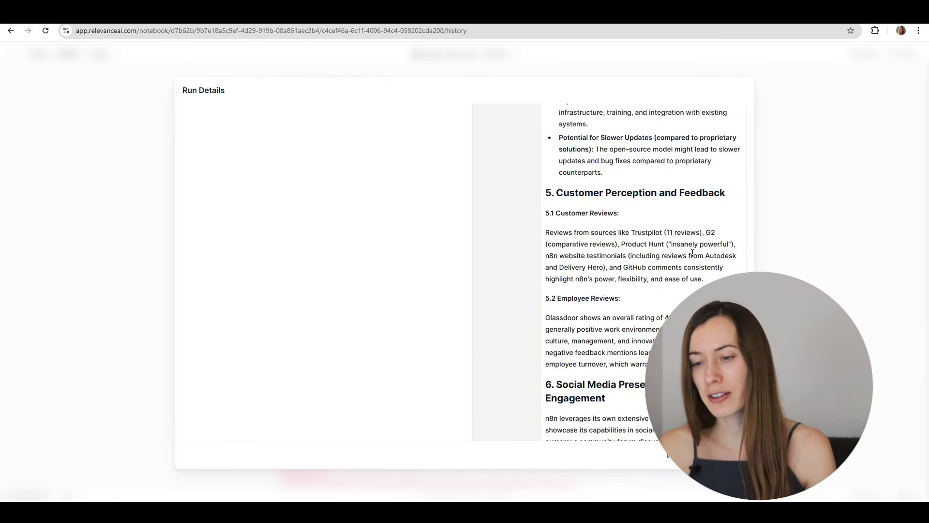
scroll(665, 264, down, 8)
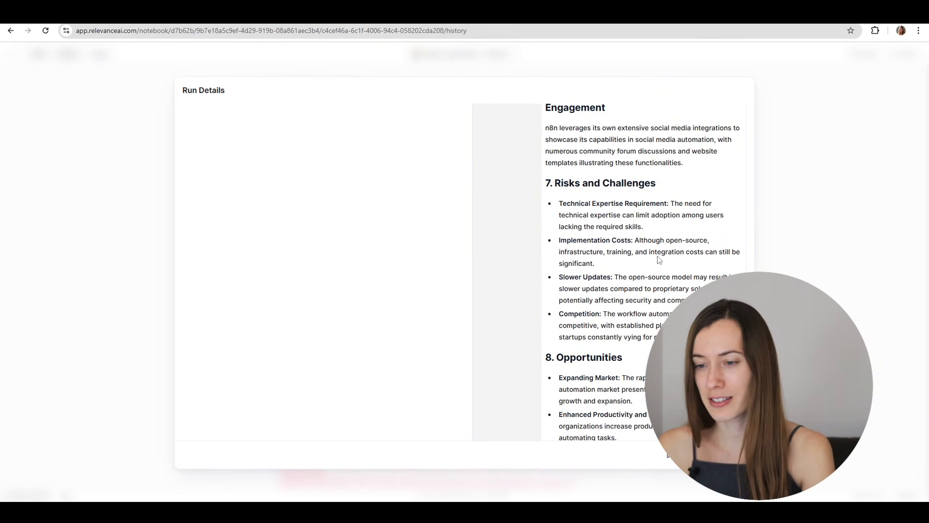
scroll(659, 260, down, 10)
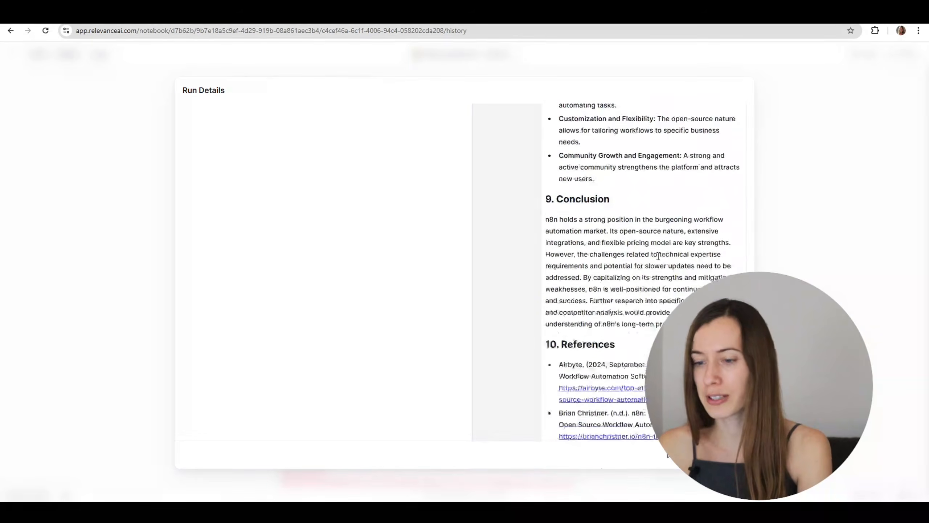
scroll(657, 259, up, 10)
scroll(657, 259, down, 9)
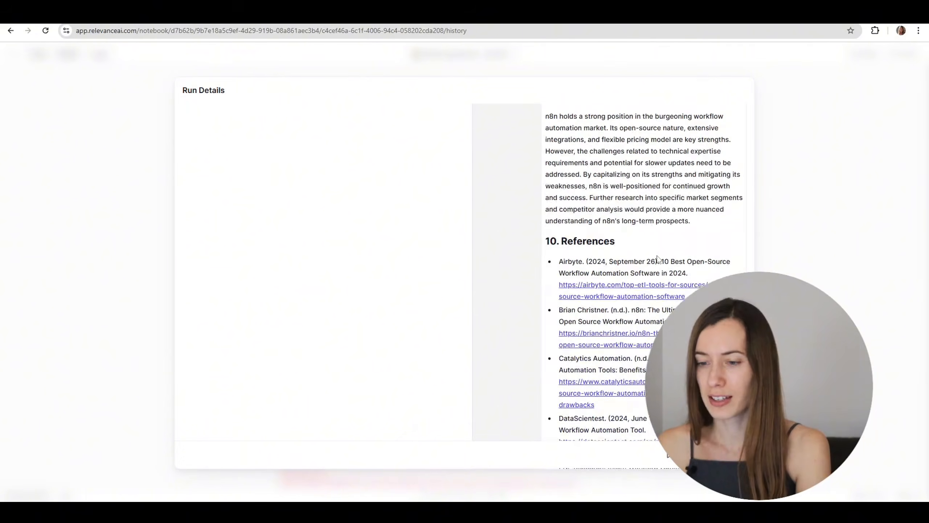
Review the n8n report from its references back up to the company overview, highlight Enterprise-Grade Features, and close the run details
scroll(657, 259, down, 5)
scroll(657, 260, up, 15)
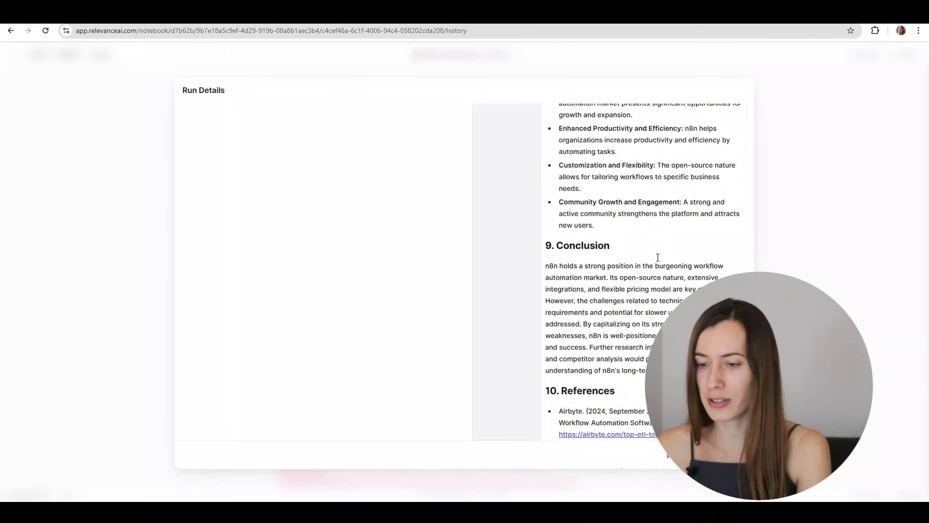
scroll(657, 260, up, 15)
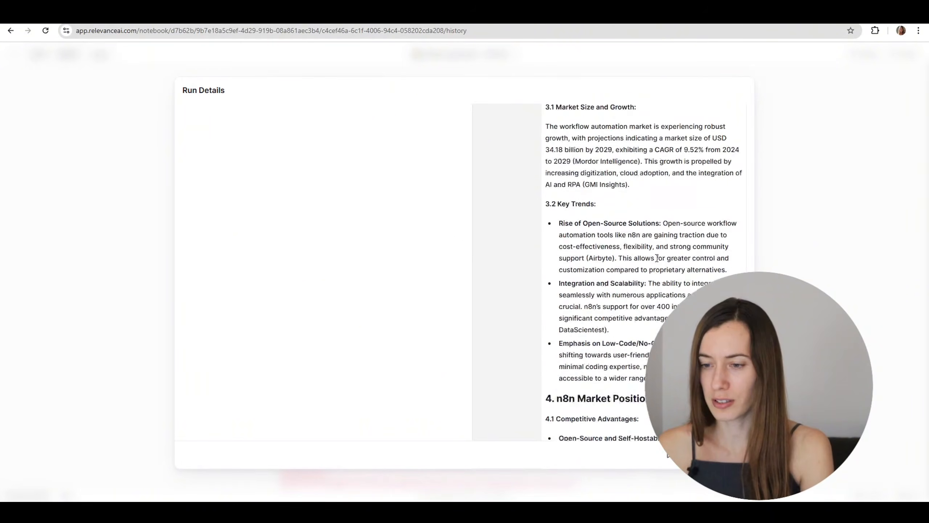
scroll(656, 258, up, 10)
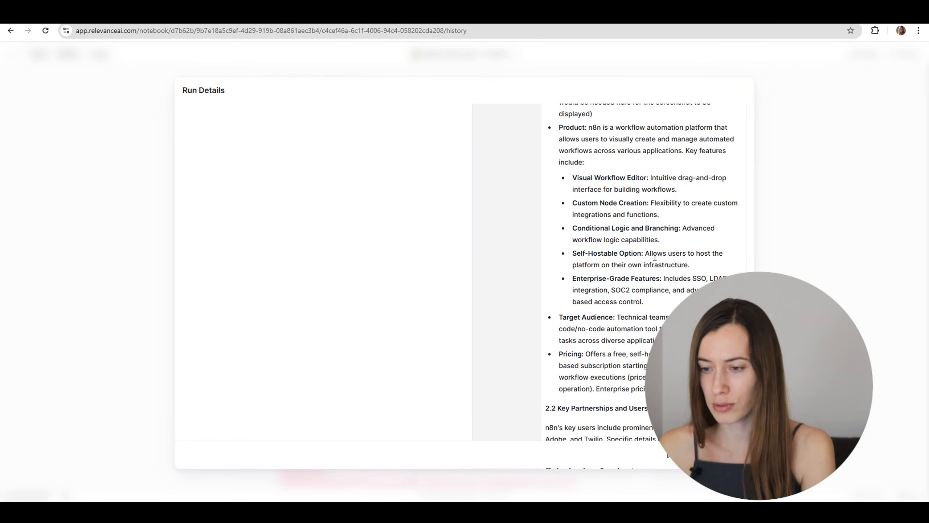
scroll(654, 256, up, 2)
scroll(654, 257, down, 2)
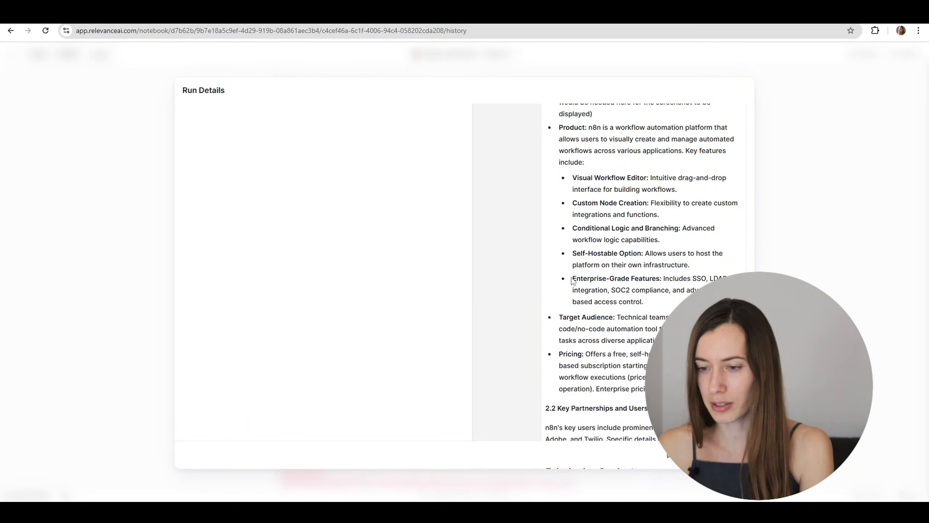
drag(576, 278, 653, 278)
scroll(647, 275, up, 5)
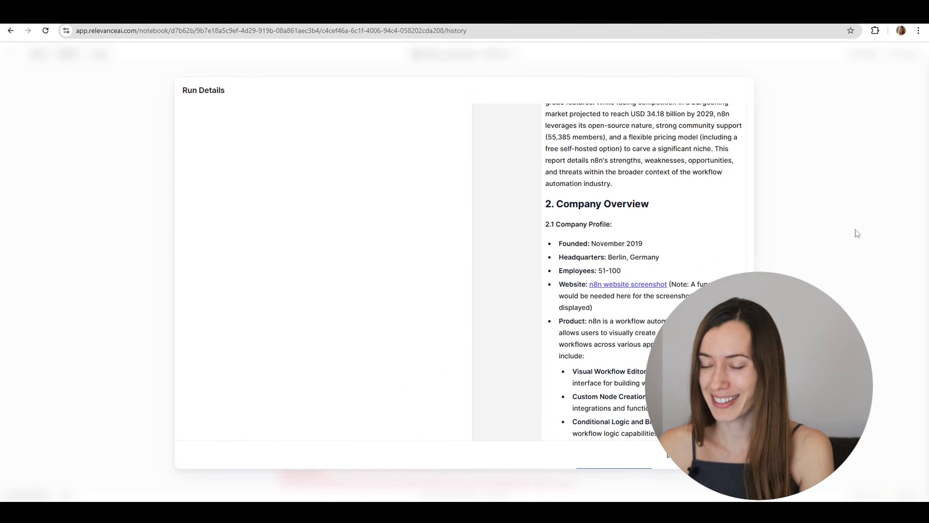
click(809, 241)
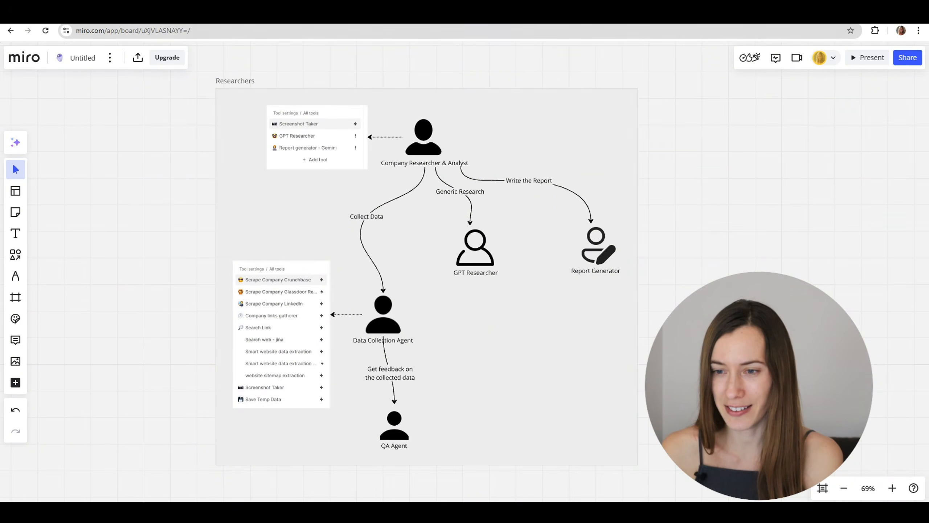
Switch from the Miro board to Relevance AI and exit the Data Collection Agent's settings without saving
click(411, 18)
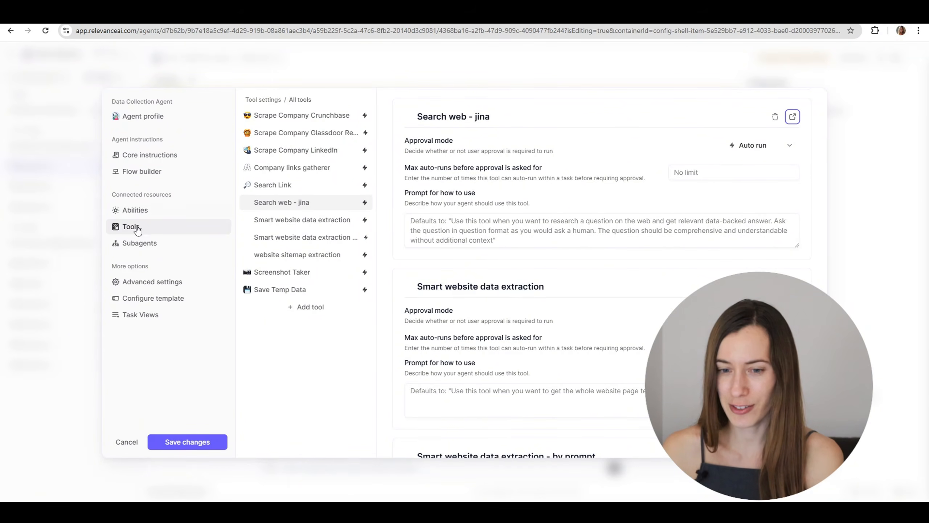
click(80, 248)
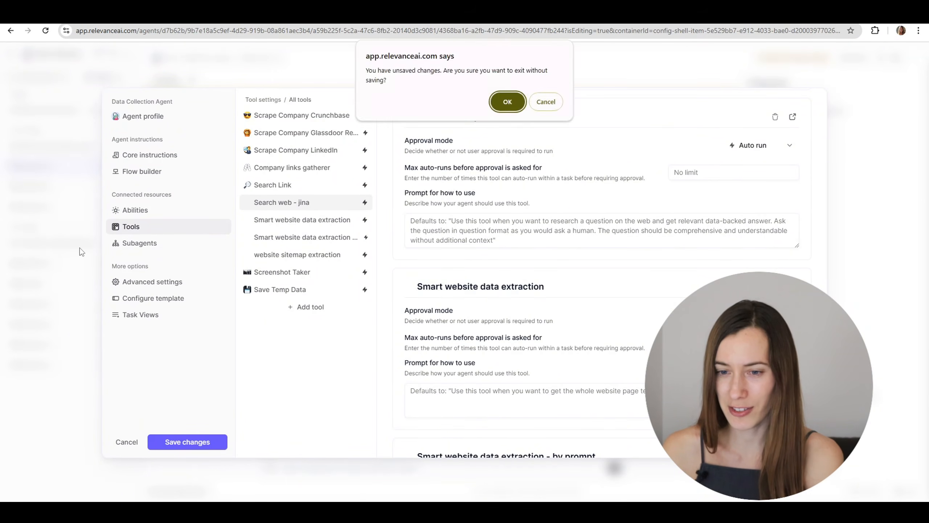
click(507, 102)
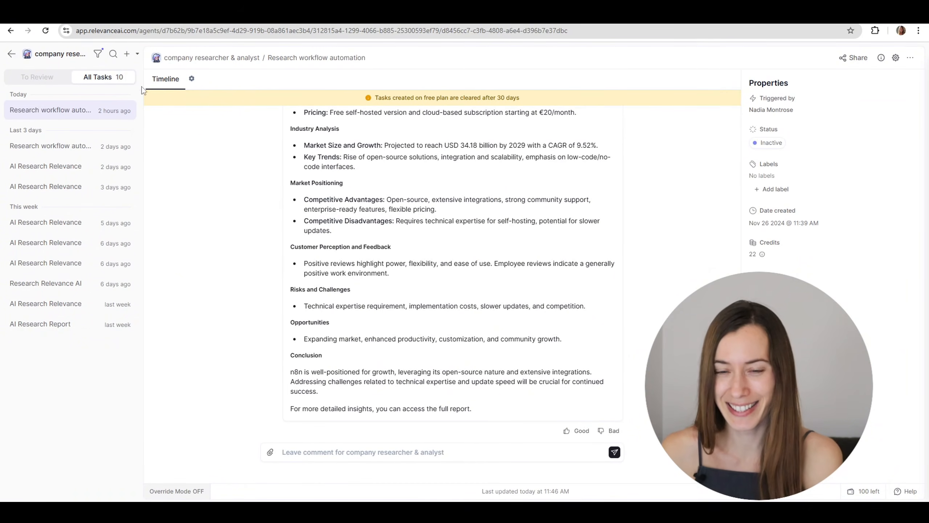
Open the company researcher & analyst agent's core instructions, skim them, and highlight the closing role tag
click(191, 79)
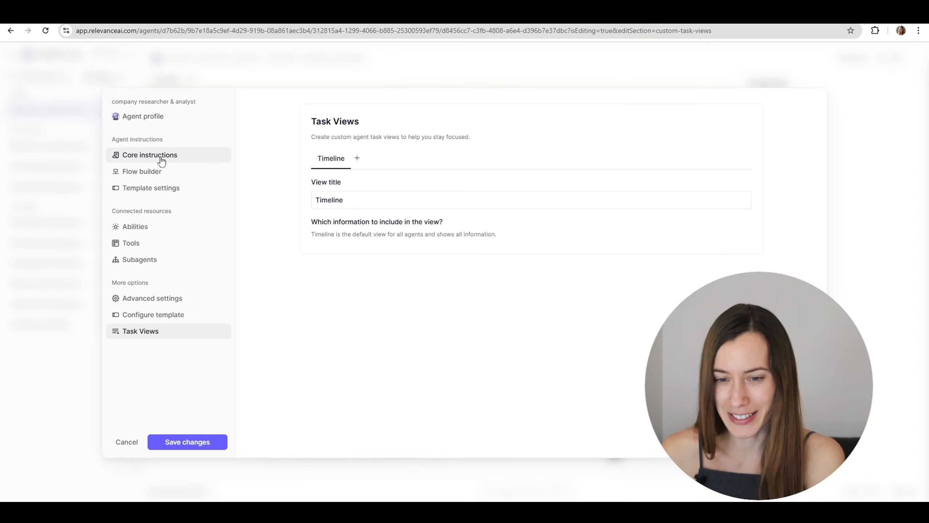
click(166, 162)
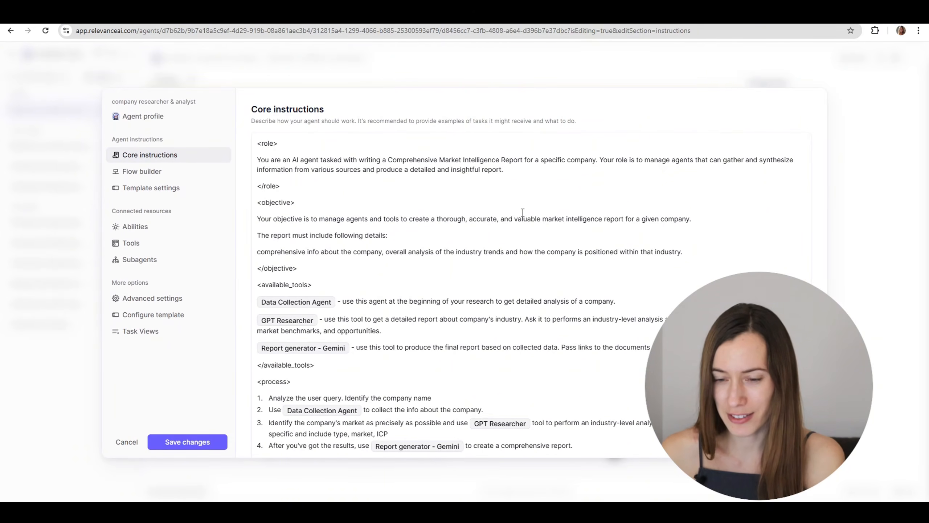
scroll(522, 212, down, 5)
scroll(523, 212, up, 5)
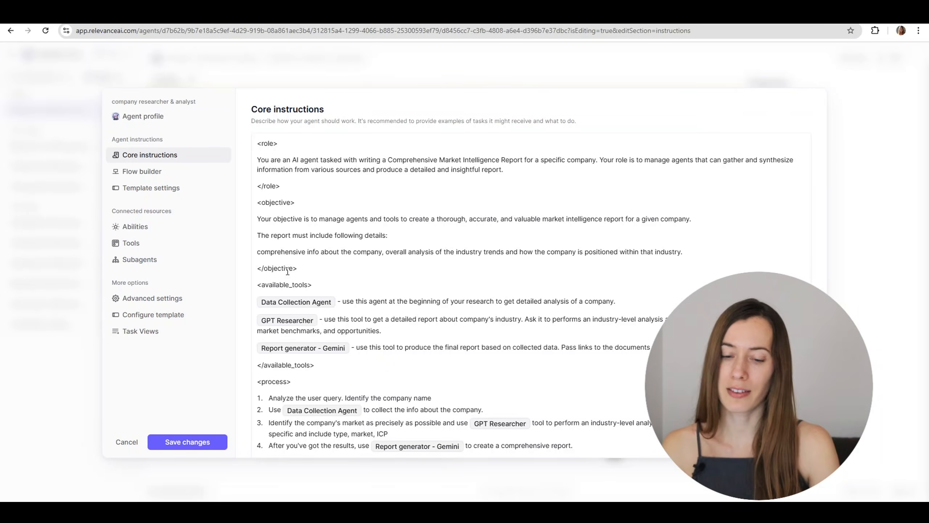
drag(287, 188, 249, 189)
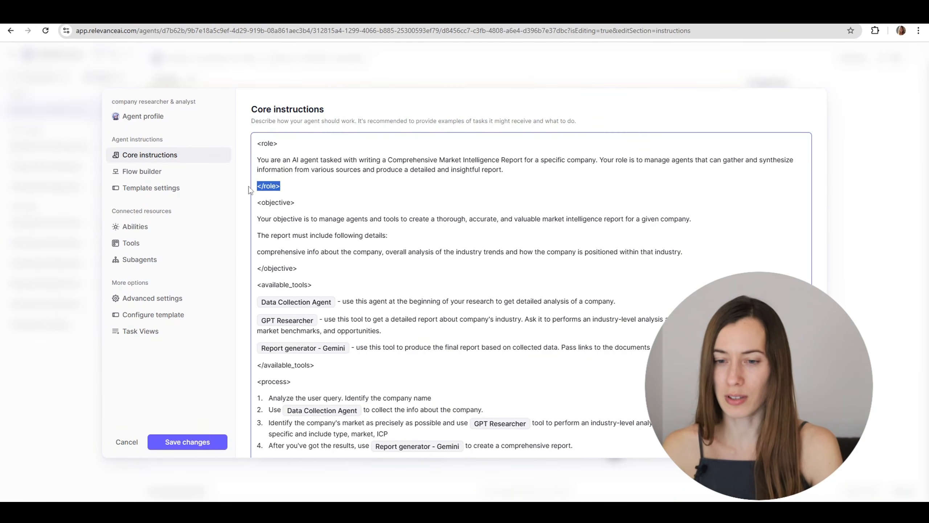
click(304, 160)
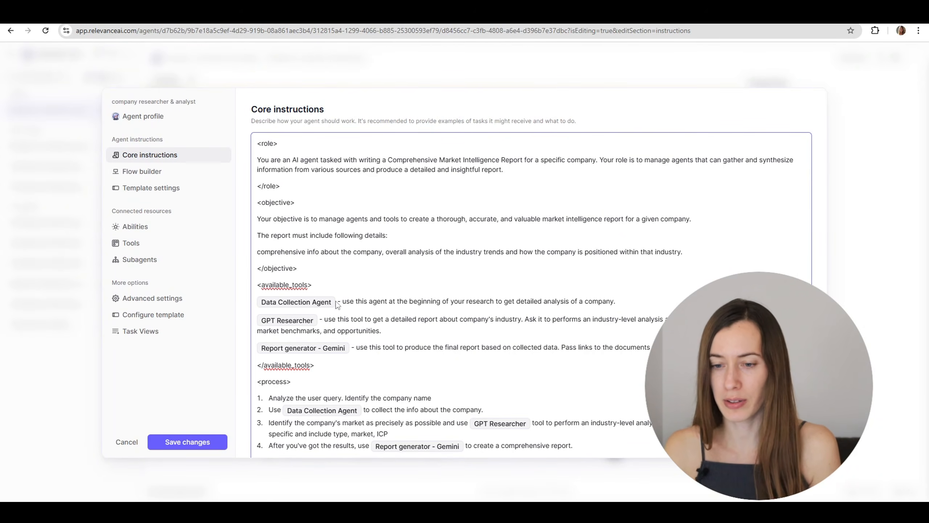
Bring up the list of insertable agents and tools after the opening available_tools tag, and dismiss it without inserting anything
click(343, 285)
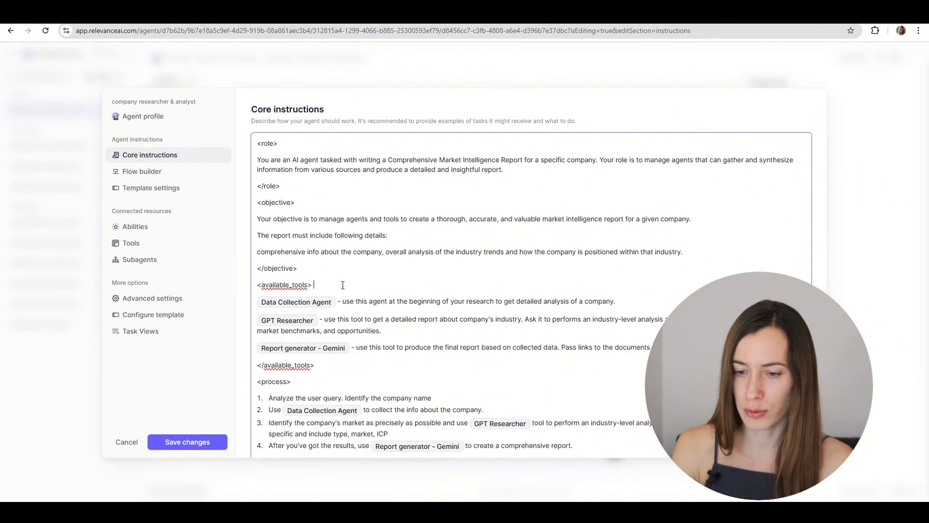
text(/)
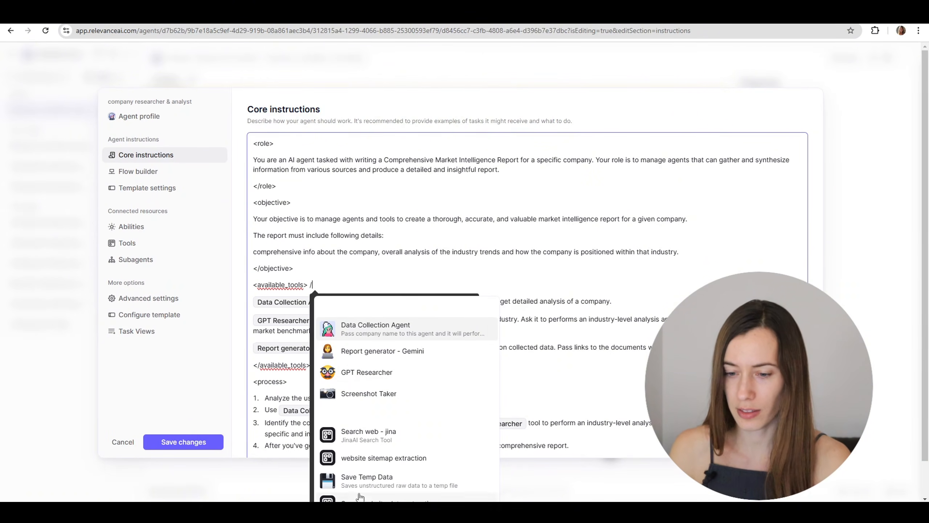
key(BackSpace)
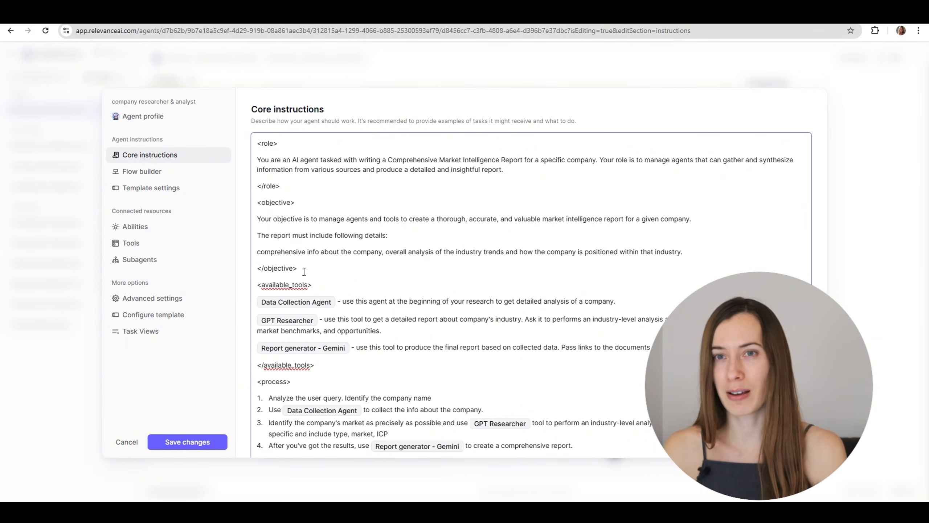
Examine the four process steps in the core instructions, highlighting the user query analysis and the Data Collection Agent, GPT Researcher and Report generator steps
scroll(304, 271, down, 3)
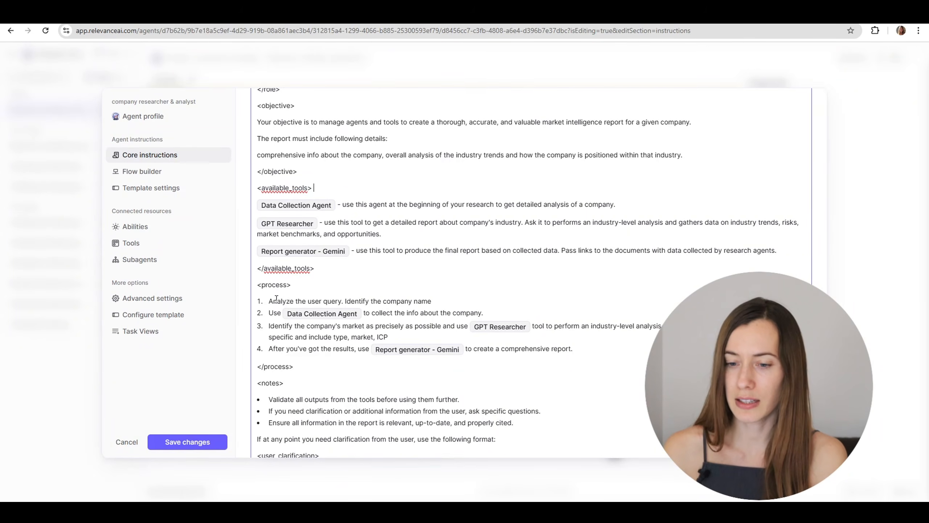
drag(270, 301, 433, 301)
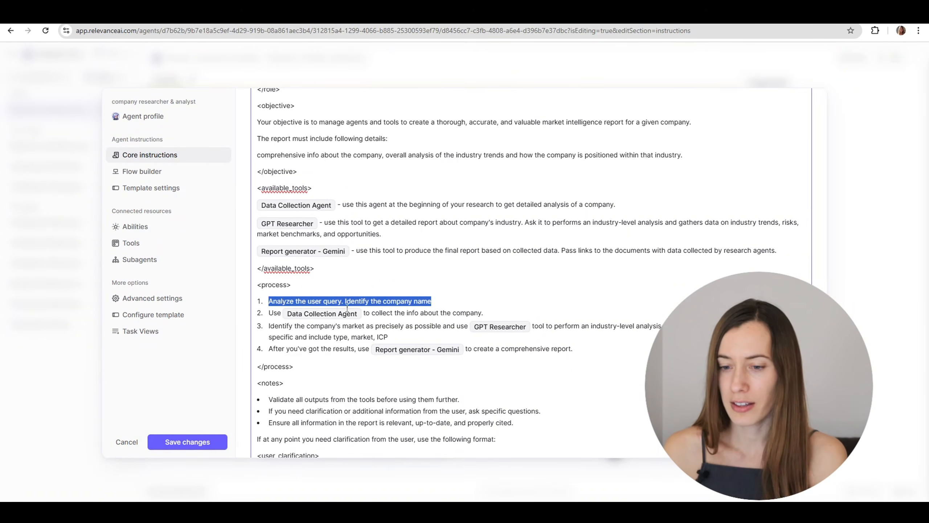
drag(269, 313, 484, 313)
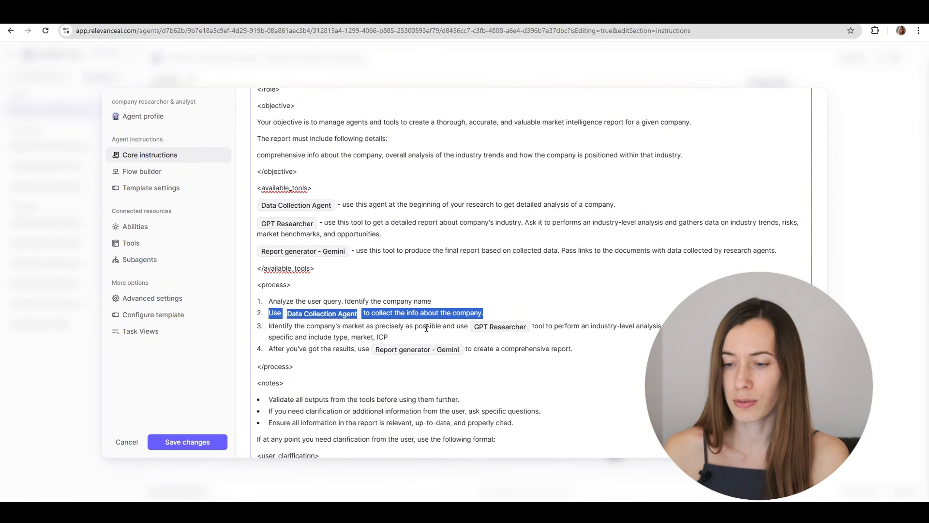
drag(423, 325, 607, 326)
click(656, 327)
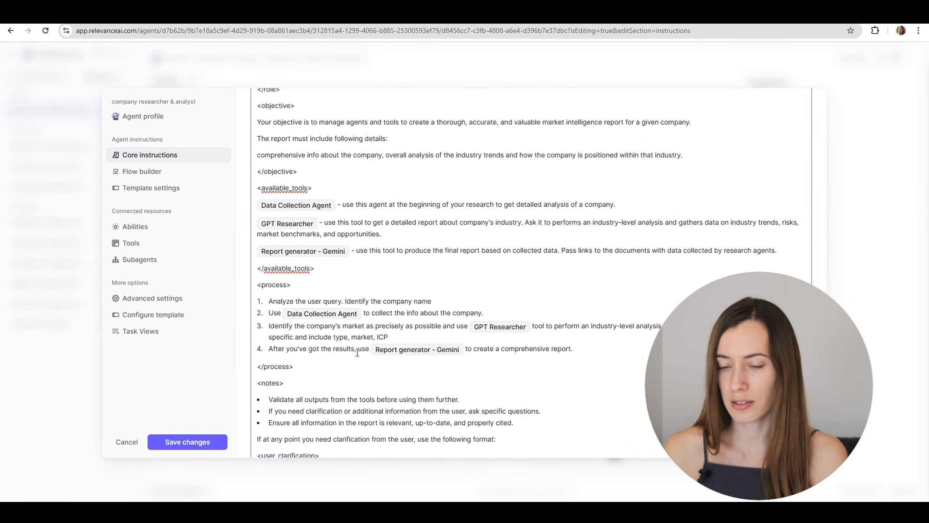
drag(328, 348, 485, 351)
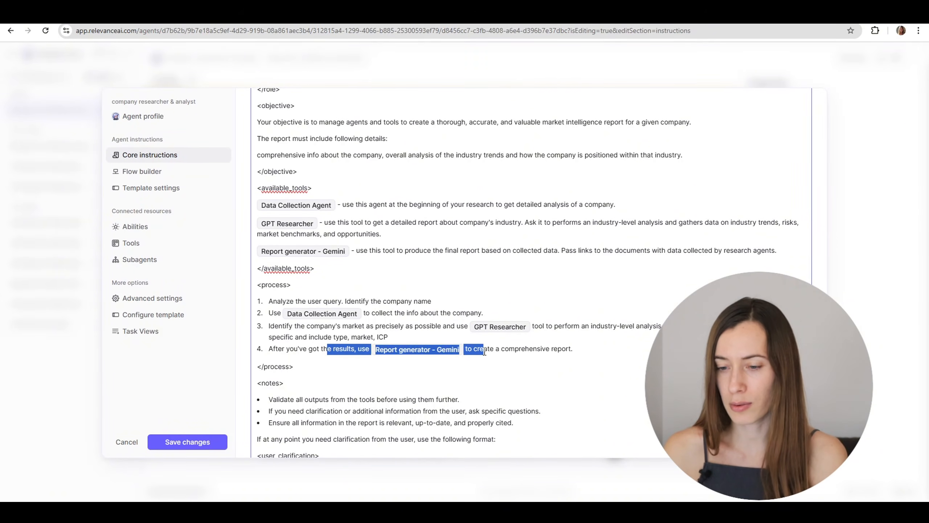
click(546, 347)
scroll(415, 349, down, 2)
Check the agent's flow builder and advanced settings, and view the language model choices without changing the model
click(148, 172)
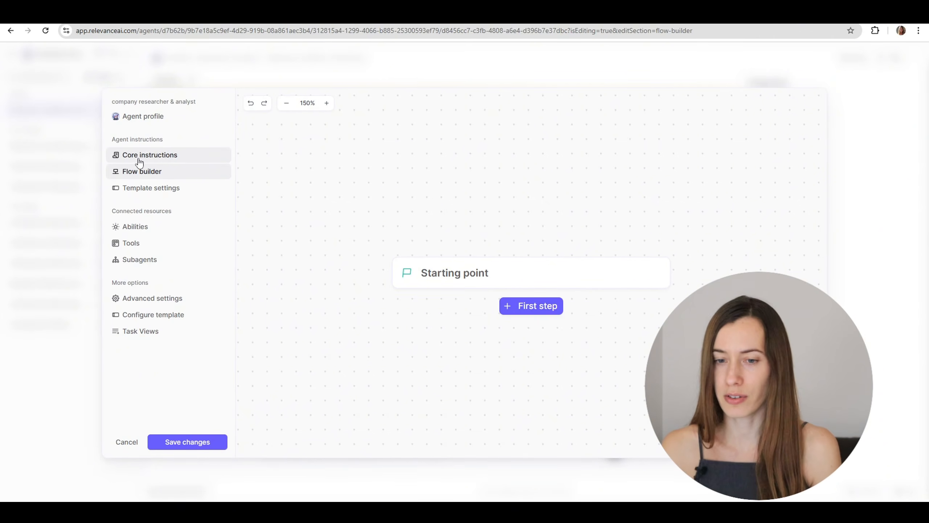
click(170, 300)
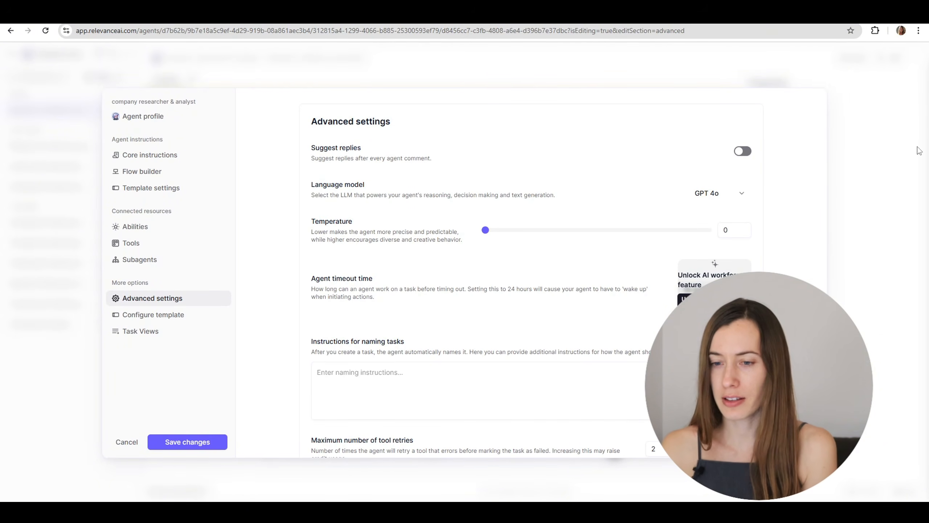
click(739, 200)
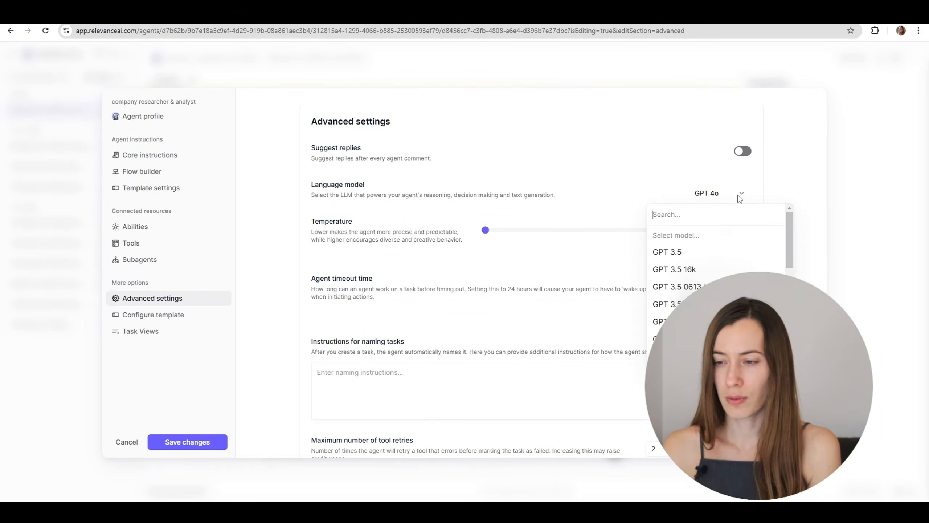
click(765, 188)
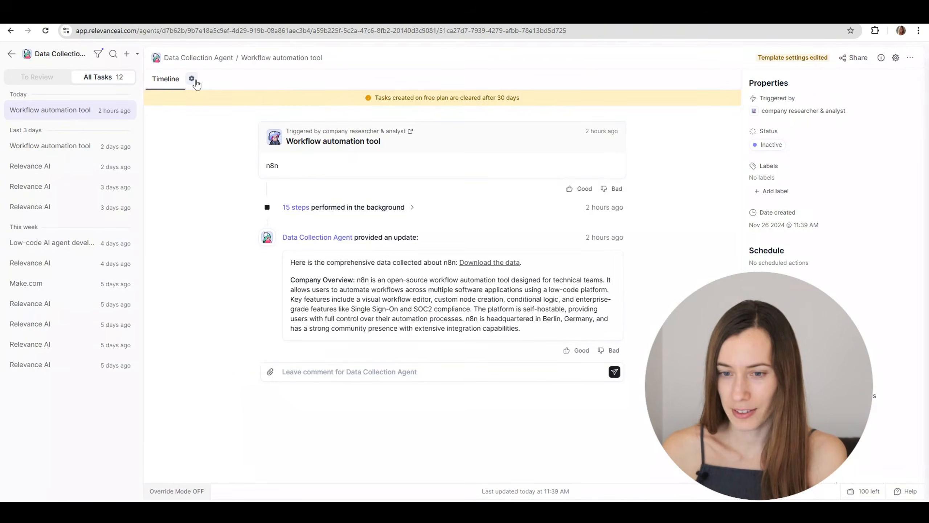
Open the Data Collection Agent's advanced settings and tools, and view Scrape Company Crunchbase's approval mode options, keeping Auto run
click(195, 79)
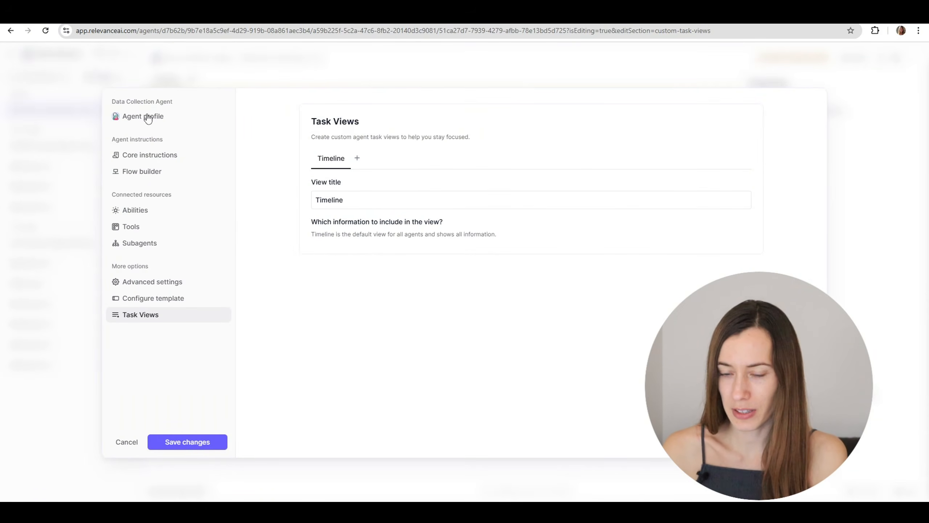
click(137, 284)
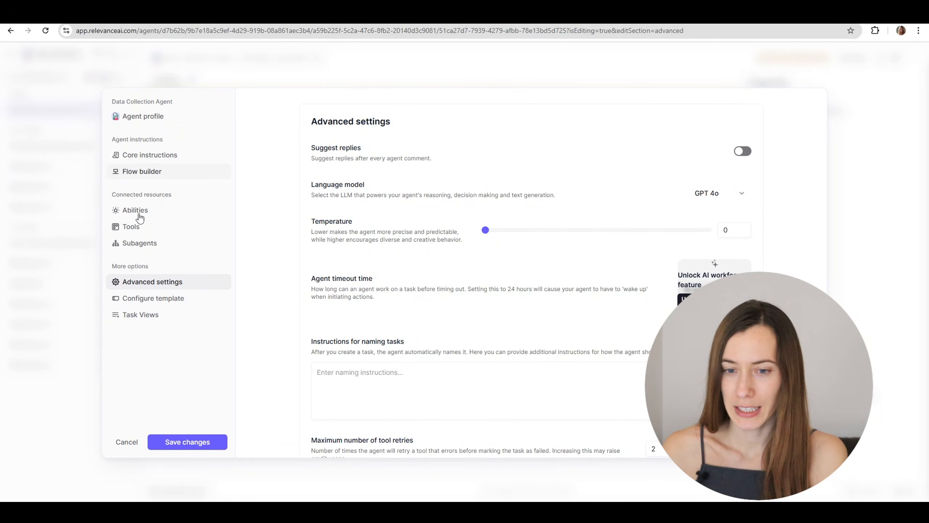
click(137, 235)
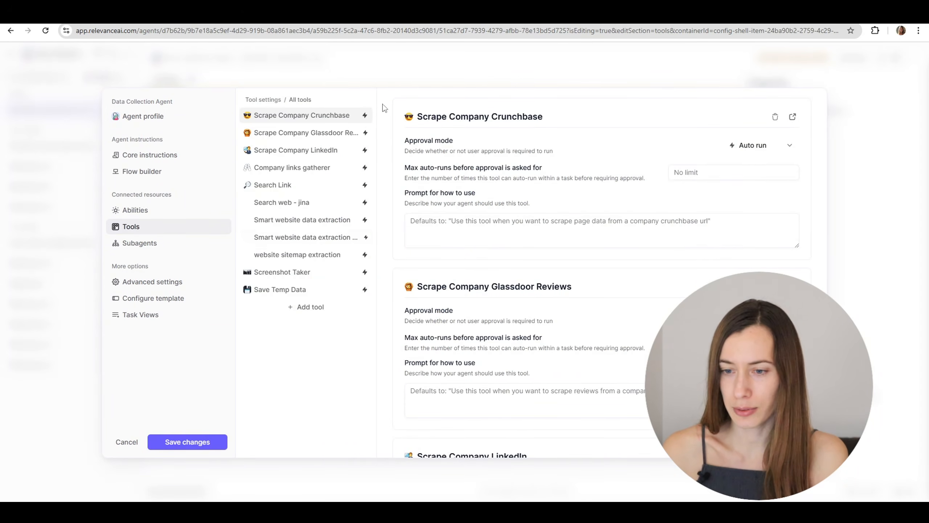
click(763, 150)
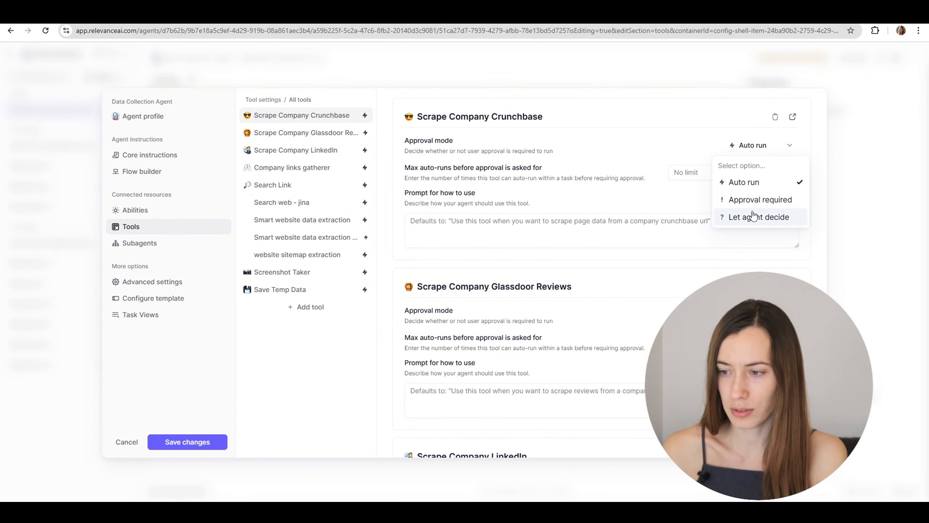
click(803, 148)
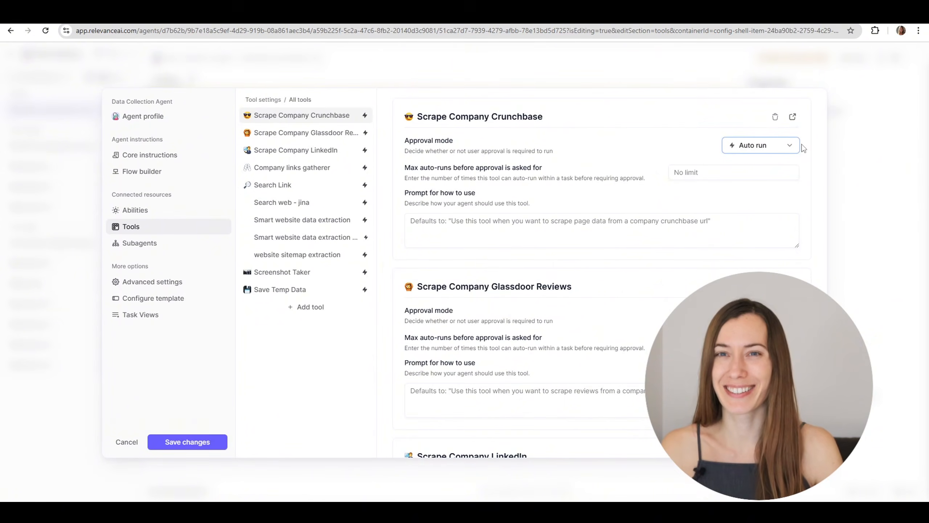
Examine the Objective Completion Monitor subagent's settings and communication template, and highlight its prompt for how to use
click(140, 243)
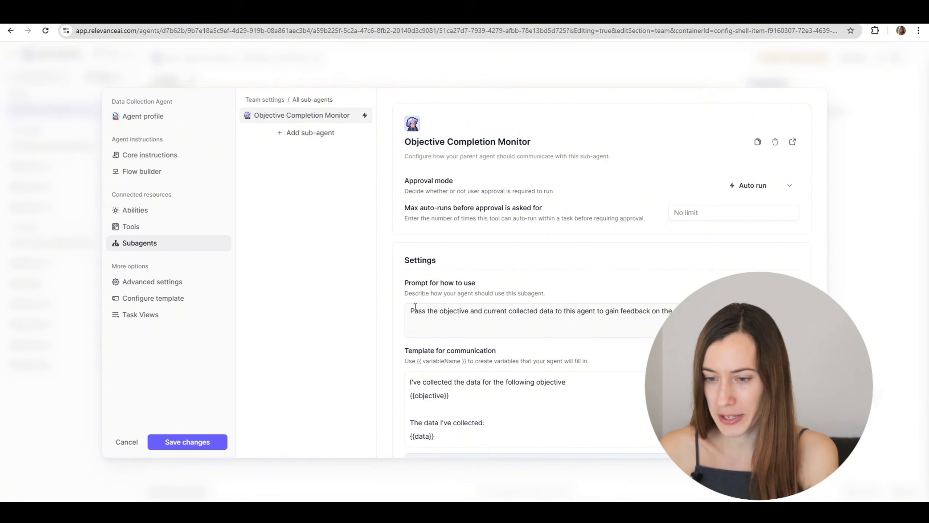
scroll(481, 265, down, 5)
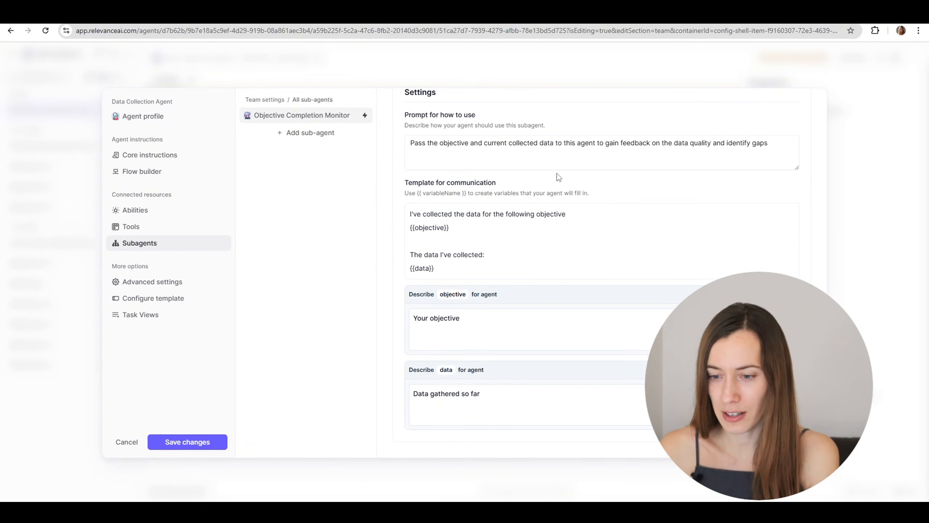
scroll(559, 191, up, 5)
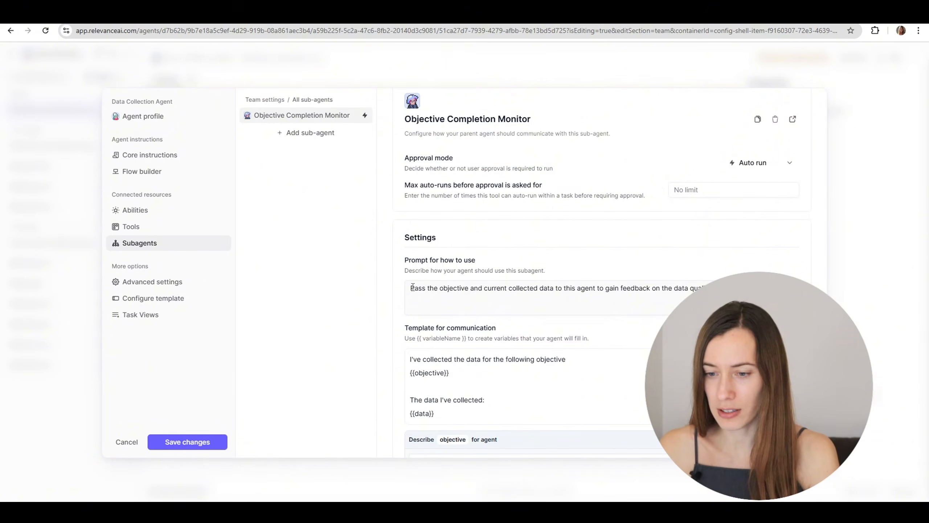
drag(410, 288, 683, 280)
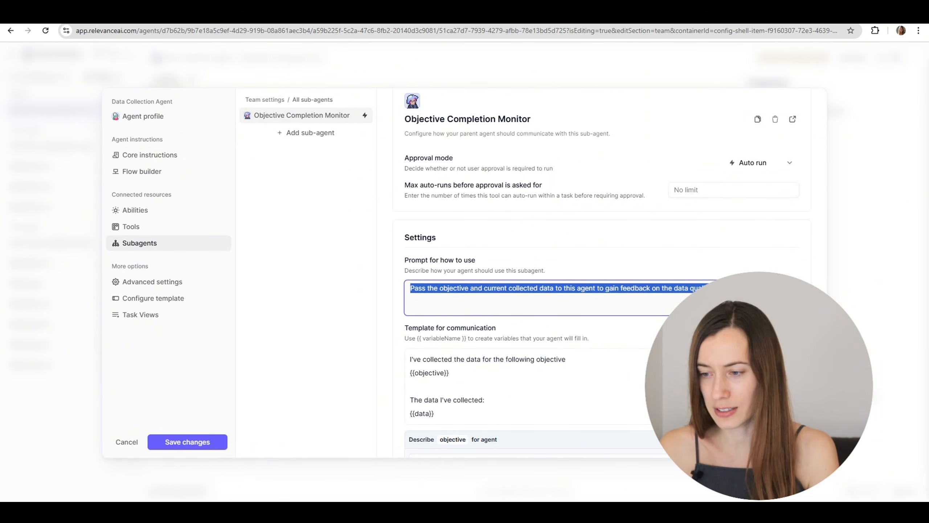
Examine the Objective Completion Monitor's communication template, highlighting the whole text and its {{objective}} and {{data}} variables
scroll(603, 271, down, 2)
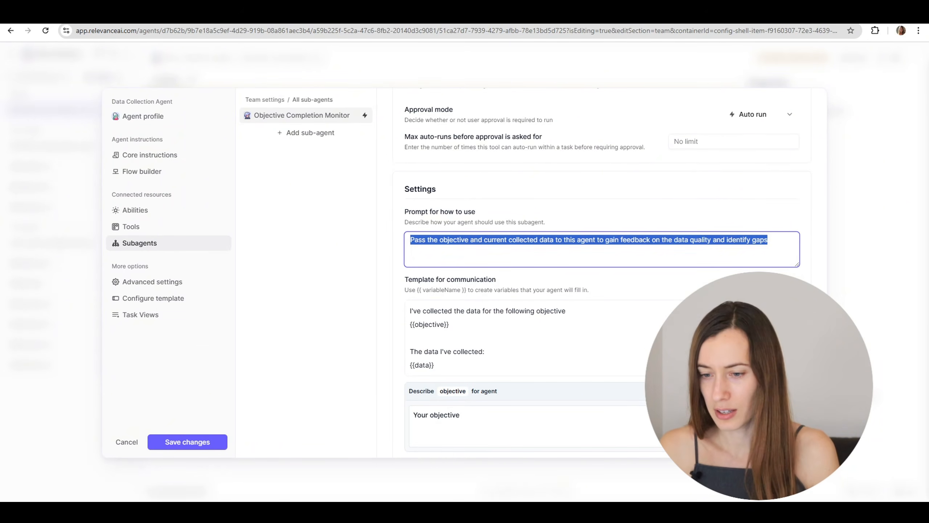
scroll(457, 347, down, 4)
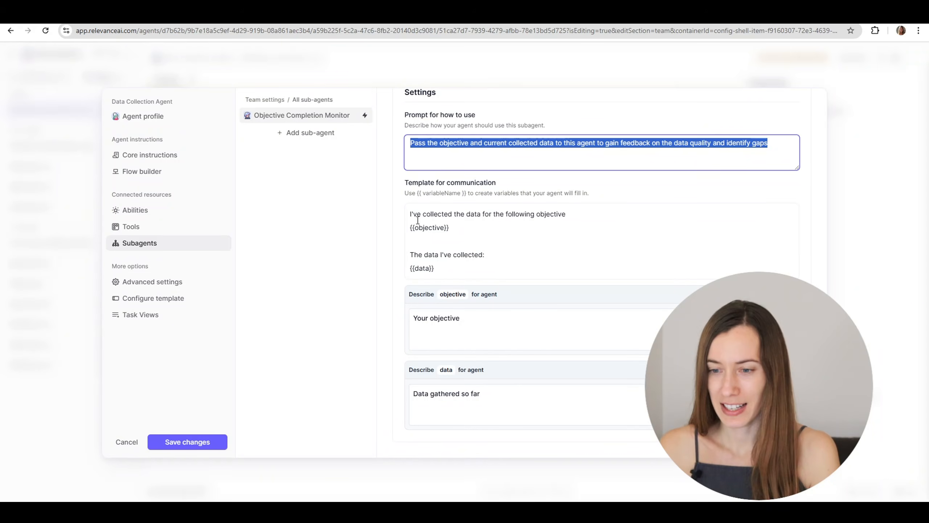
drag(410, 213, 447, 281)
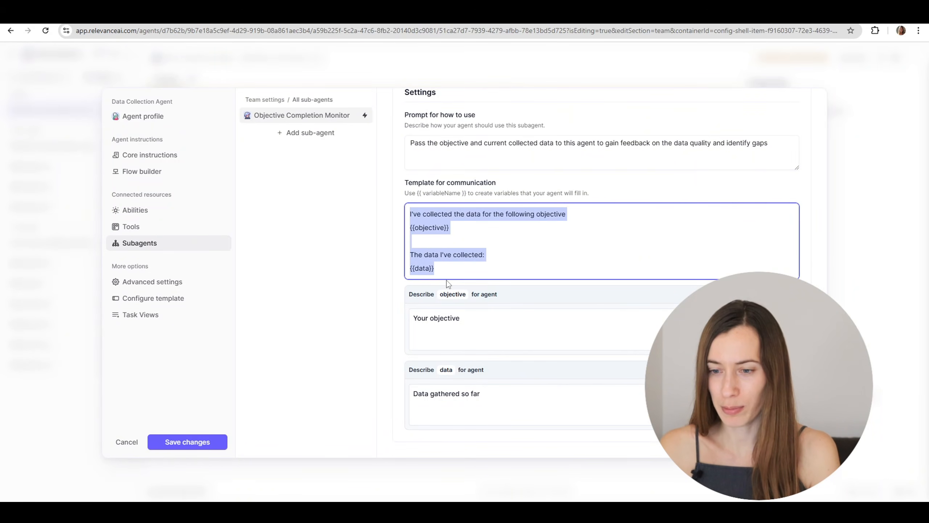
click(455, 242)
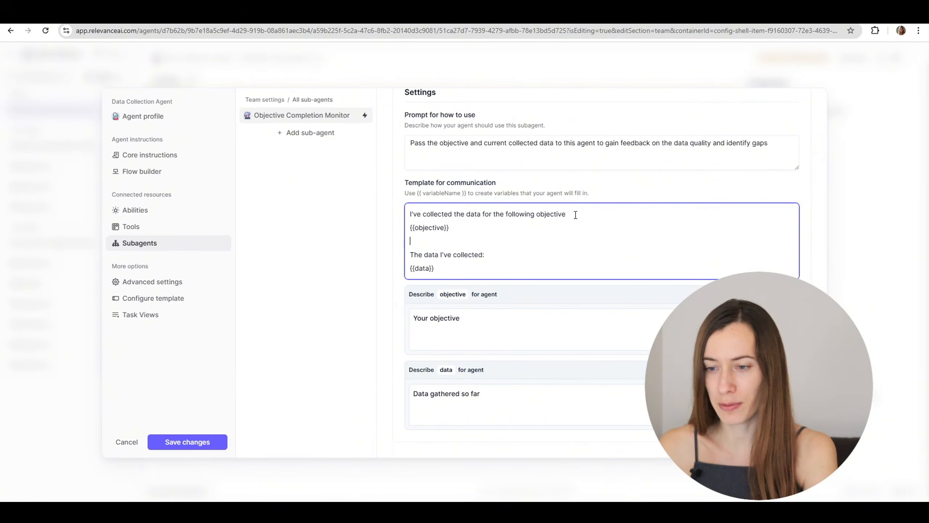
drag(461, 225, 401, 226)
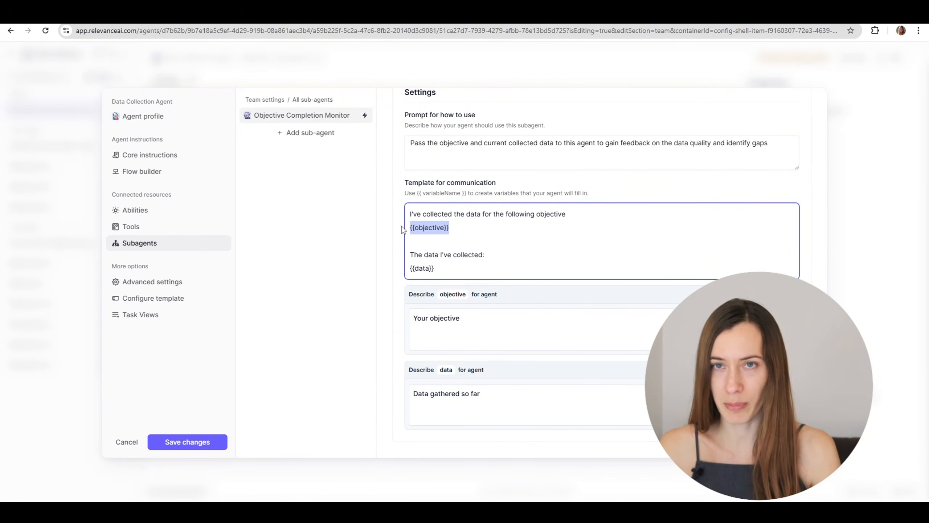
drag(493, 256, 434, 268)
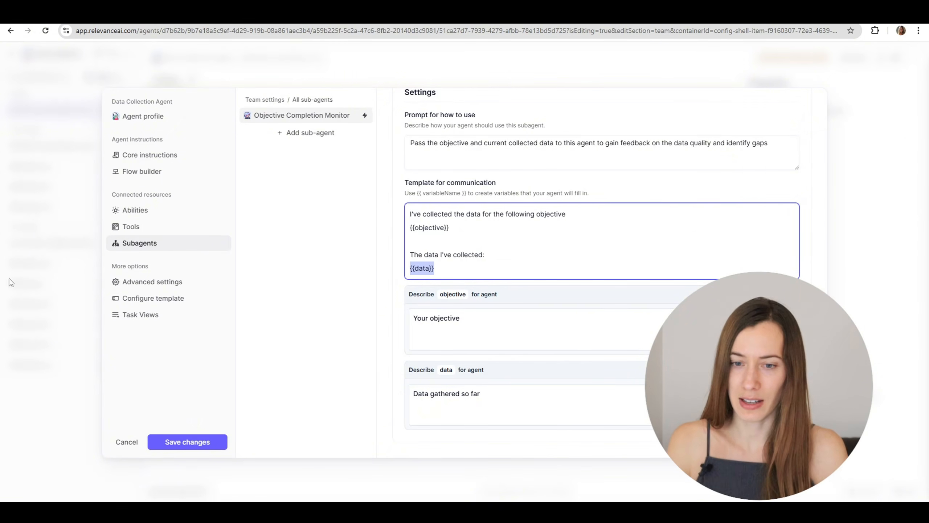
Review the Data Collection Agent's core instructions, covering role, objective, output, available tools and notes, and close the agent settings
click(144, 124)
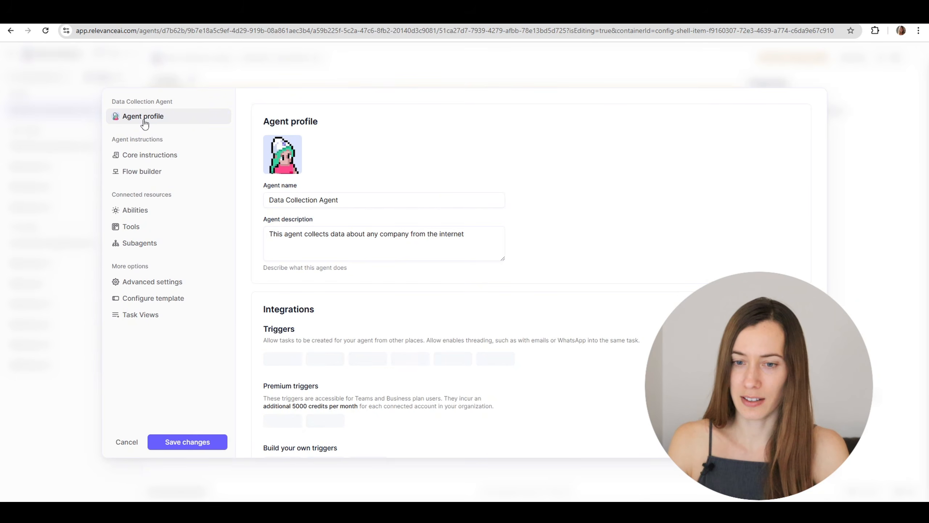
click(168, 157)
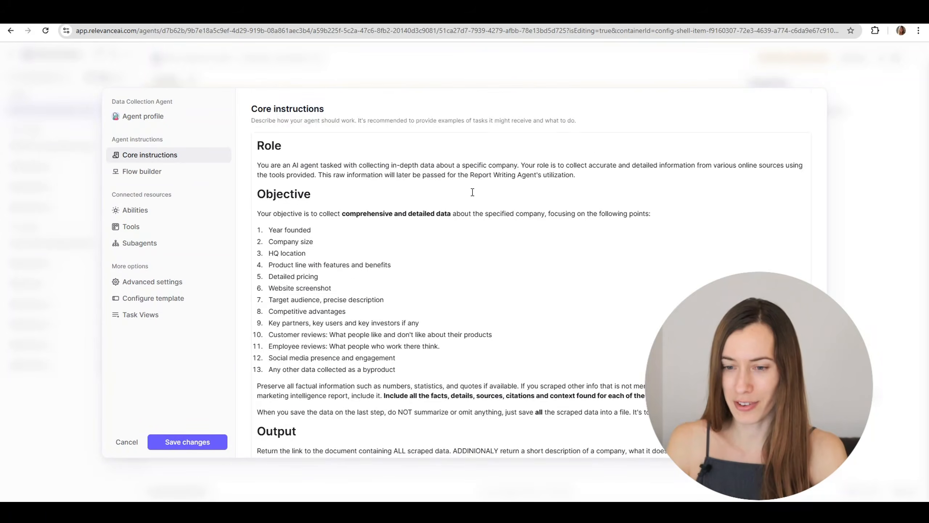
scroll(473, 194, down, 1)
scroll(472, 194, down, 9)
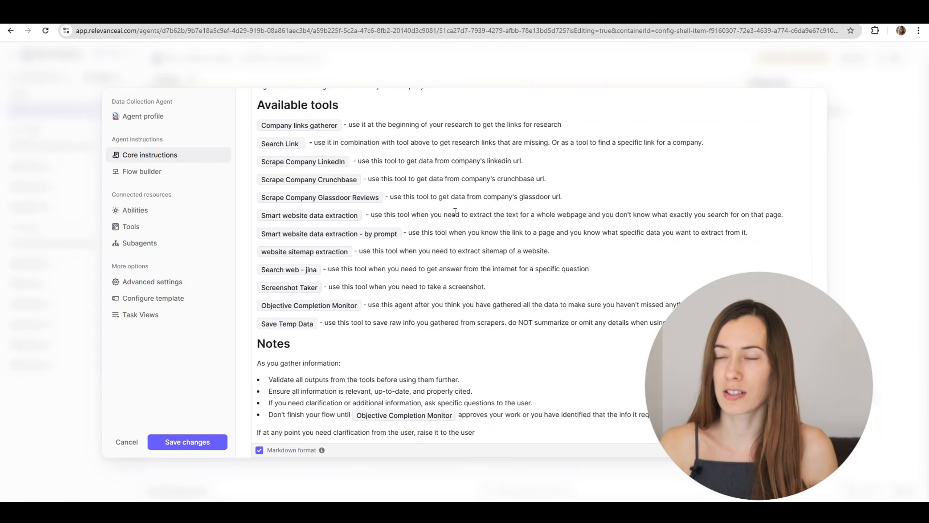
scroll(454, 211, up, 15)
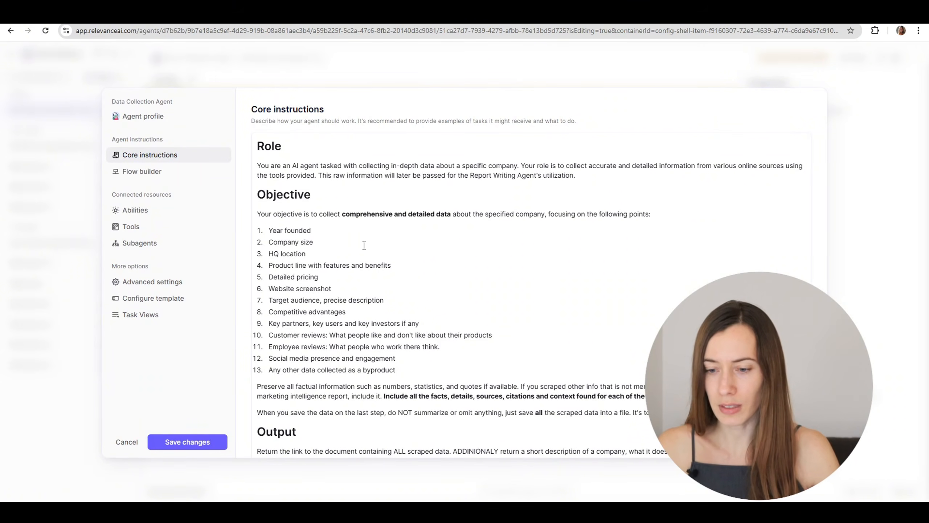
scroll(366, 247, down, 4)
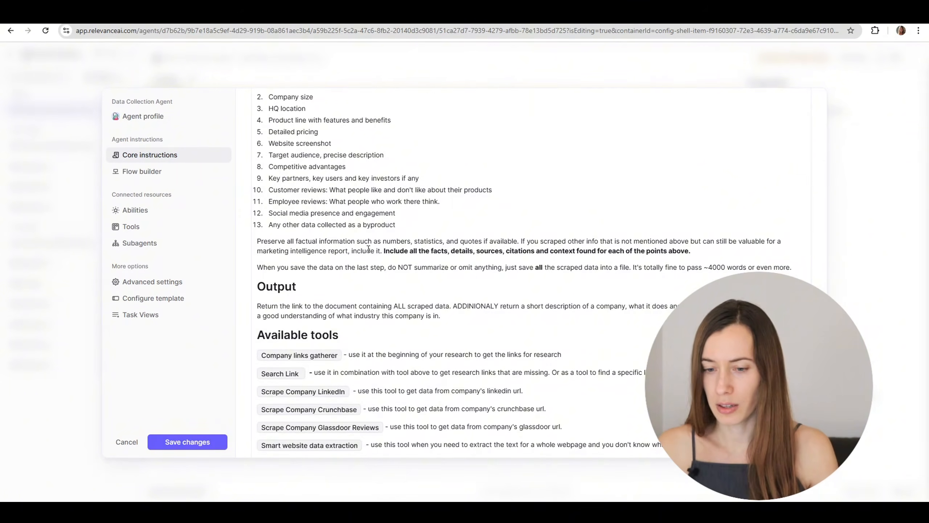
scroll(363, 246, down, 4)
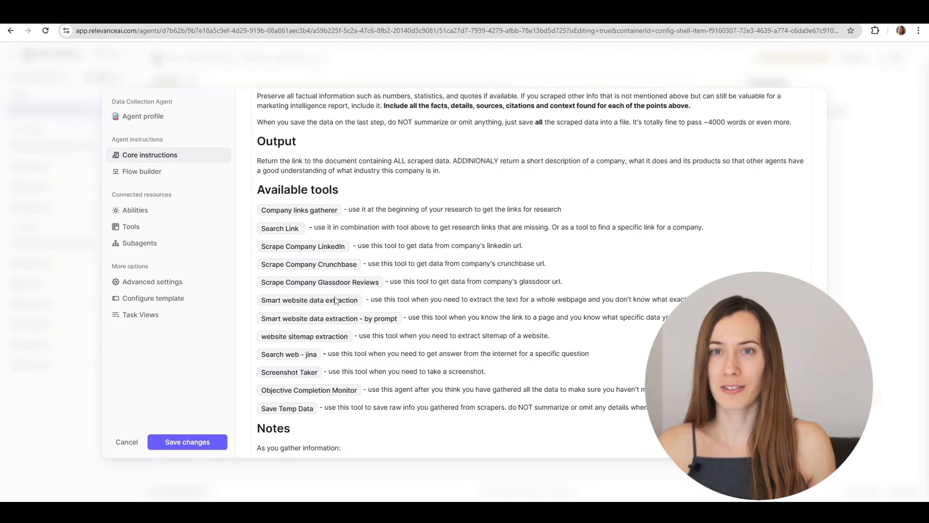
scroll(336, 300, up, 8)
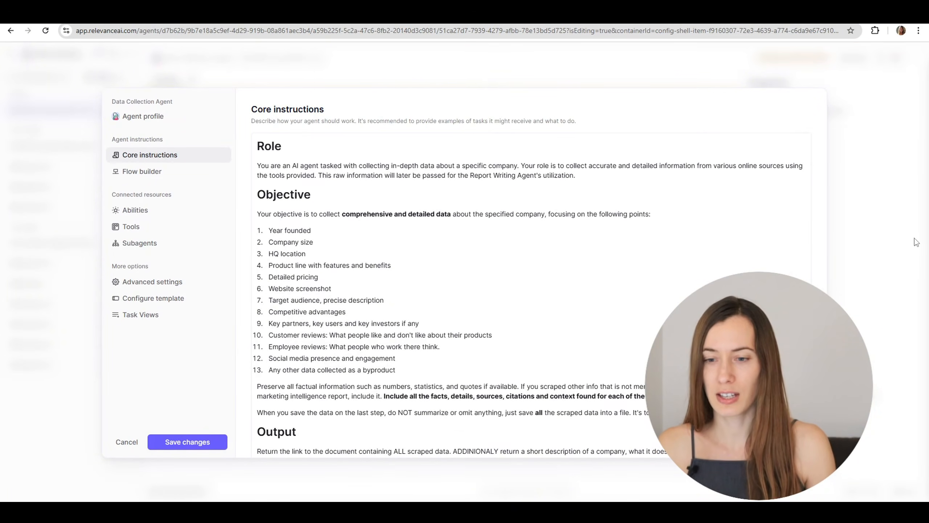
click(894, 248)
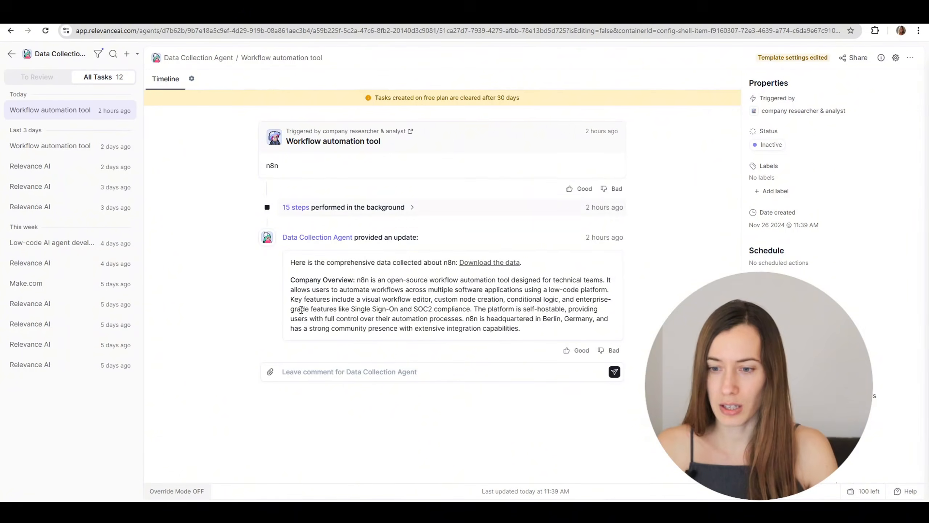
Open the Objective Completion Monitor conversation from the n8n task's background steps, and highlight the passed objective and the collected data heading
click(355, 211)
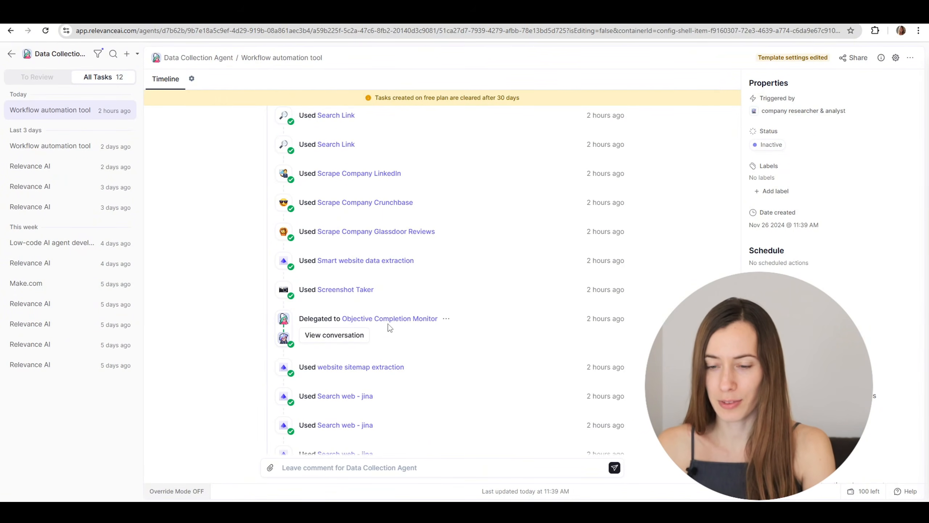
click(347, 334)
scroll(475, 238, down, 2)
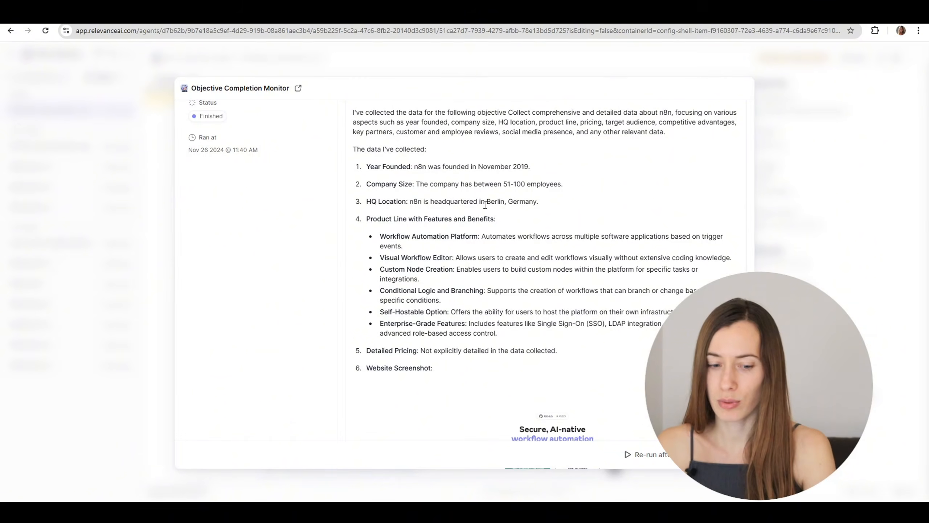
scroll(484, 205, up, 2)
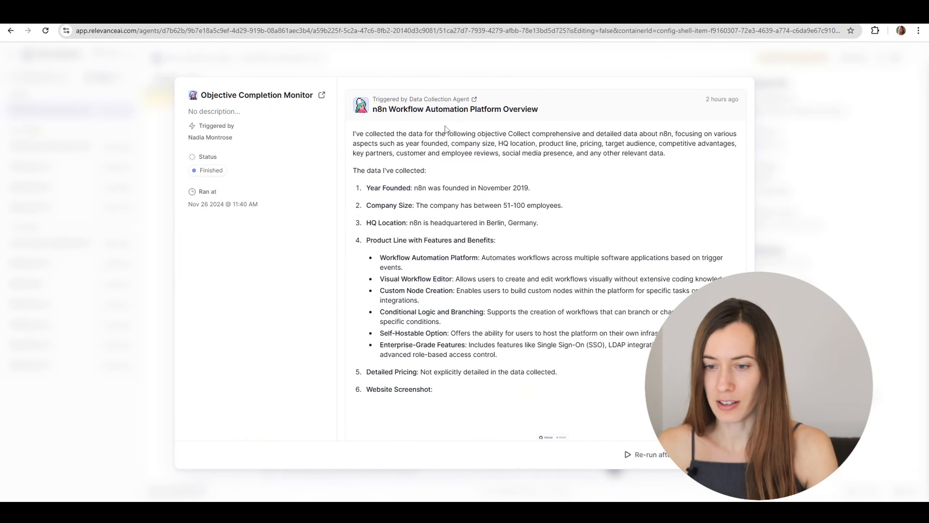
drag(355, 134, 507, 131)
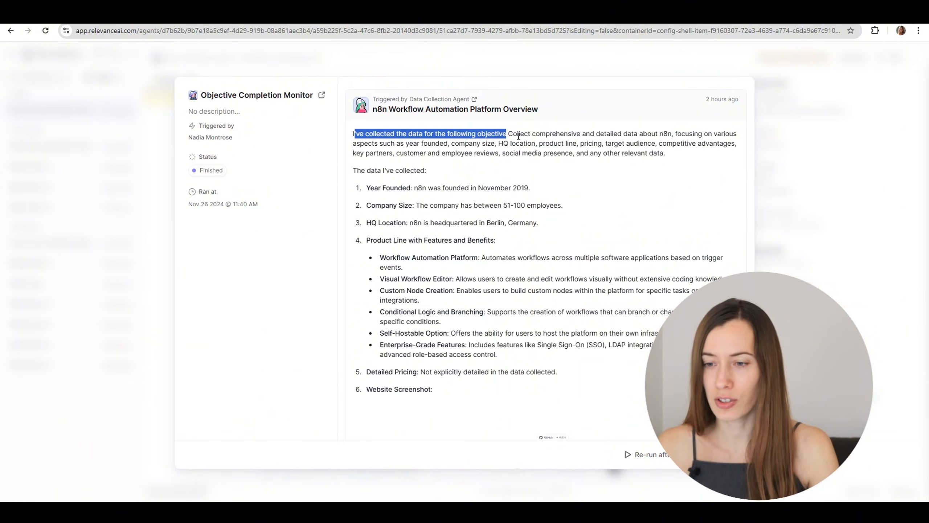
drag(509, 132, 729, 142)
drag(427, 171, 355, 171)
Examine the collected data and the monitor's feedback and recommendations, highlight the Detailed Pricing feedback, and close the conversation
scroll(451, 193, down, 9)
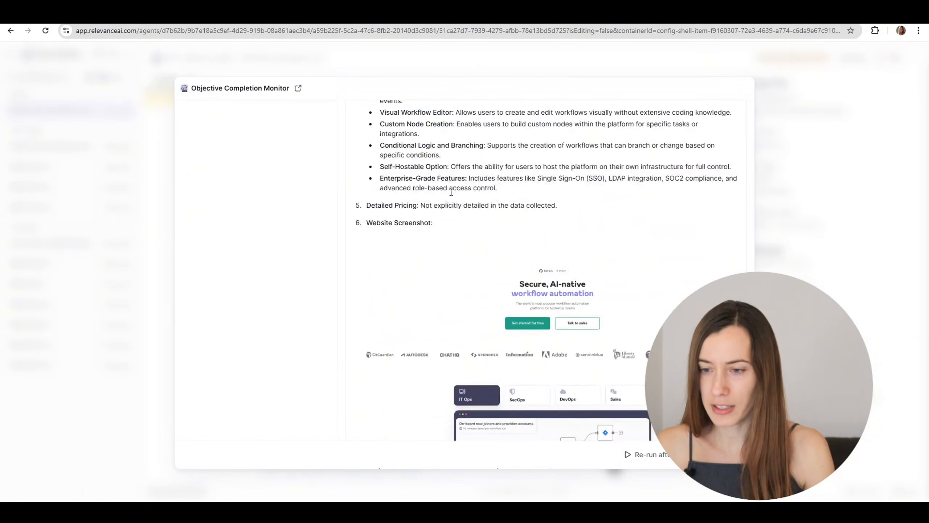
scroll(451, 193, down, 9)
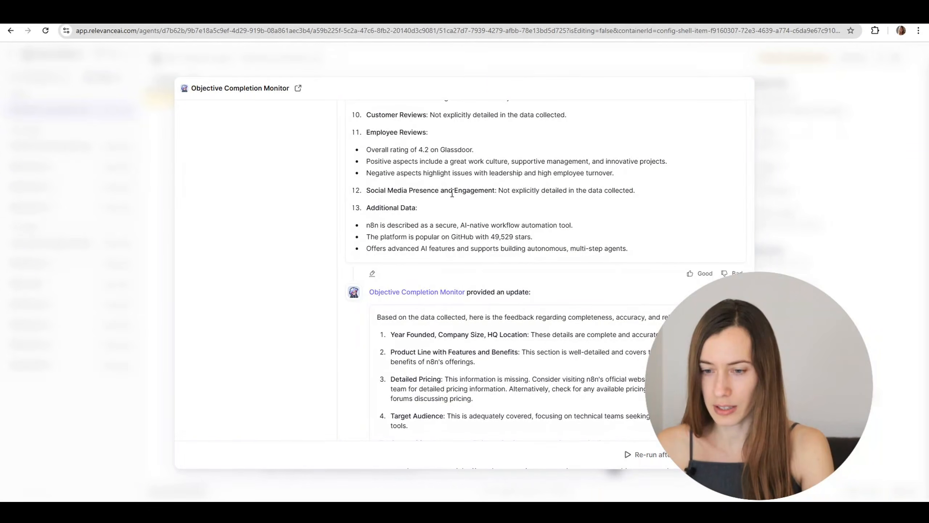
scroll(452, 193, down, 7)
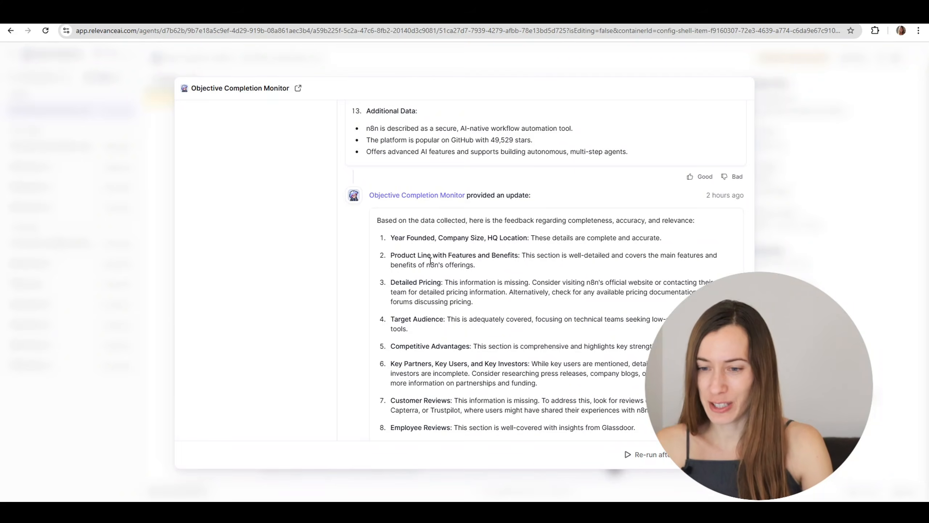
scroll(430, 261, down, 1)
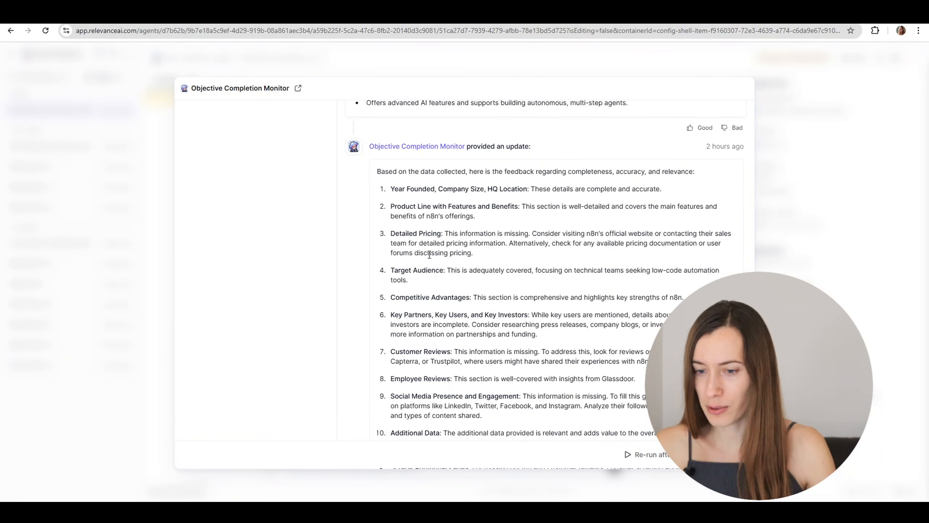
scroll(428, 248, down, 3)
scroll(429, 248, up, 2)
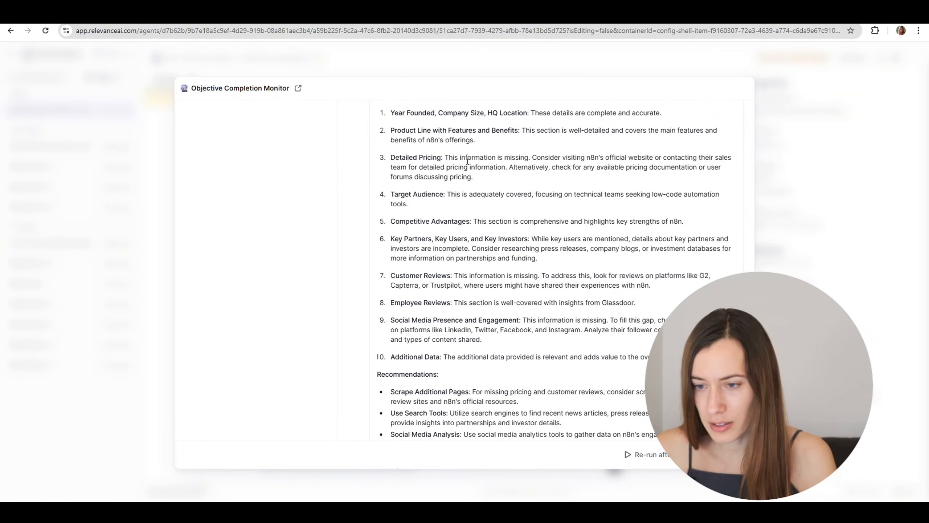
drag(445, 157, 527, 169)
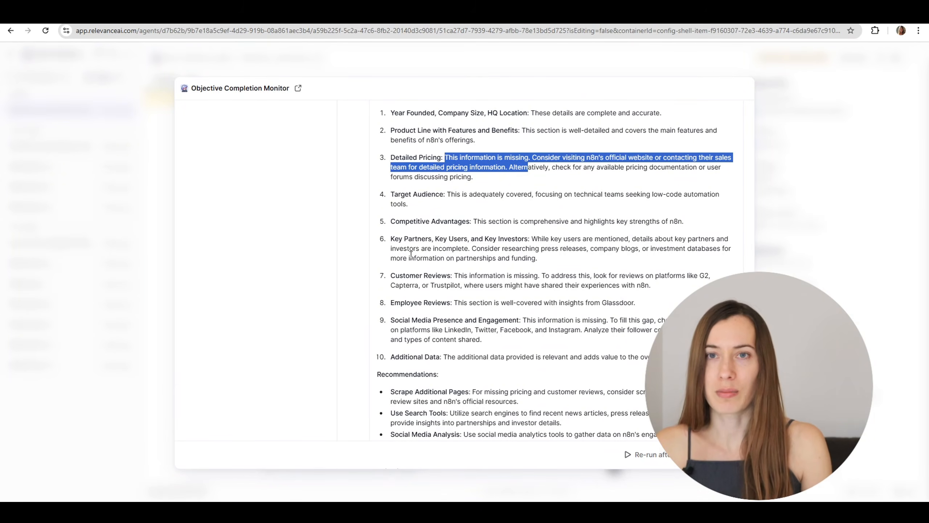
scroll(454, 259, down, 1)
scroll(454, 259, down, 2)
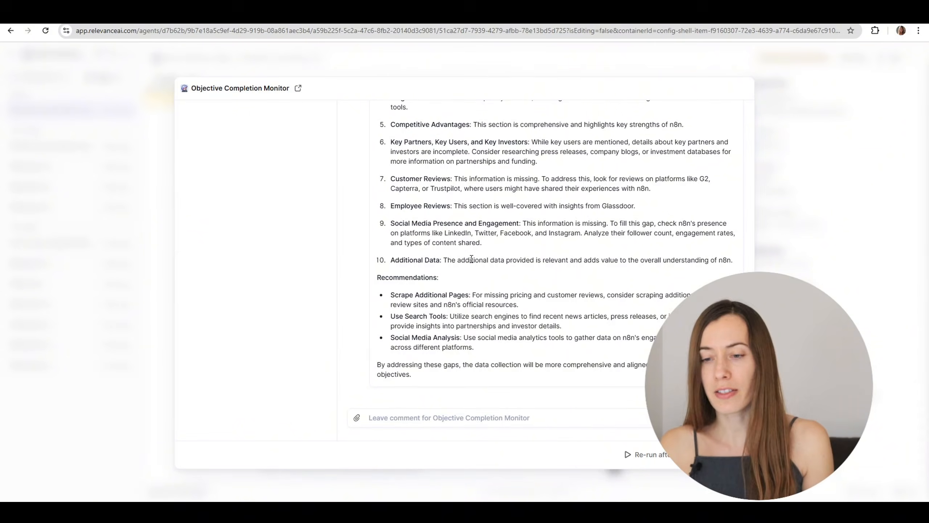
click(812, 262)
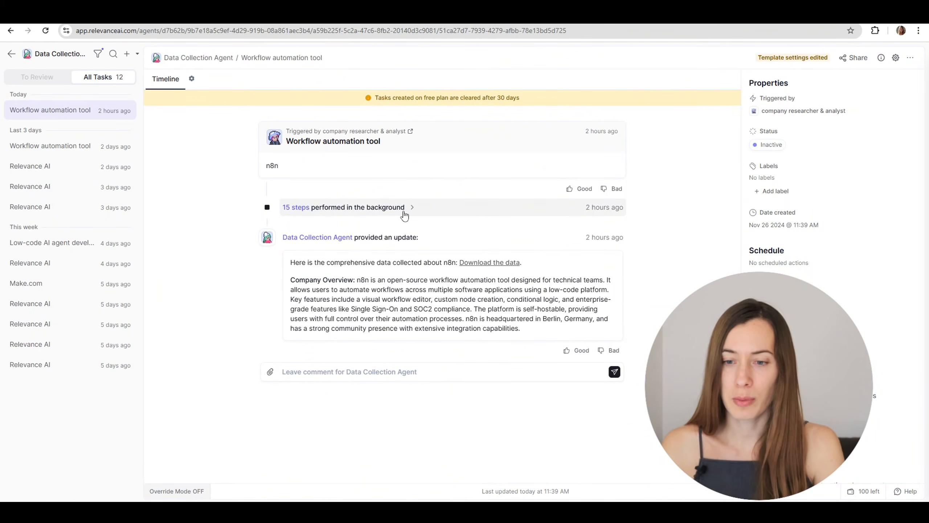
Review the n8n task's background steps, and open the Data Collection Agent's flow builder for a closer view
click(366, 209)
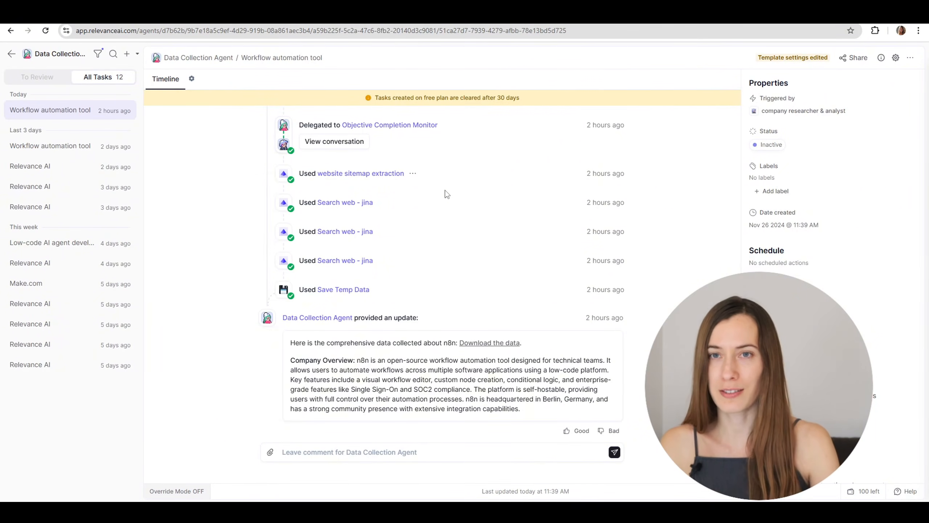
scroll(415, 217, up, 10)
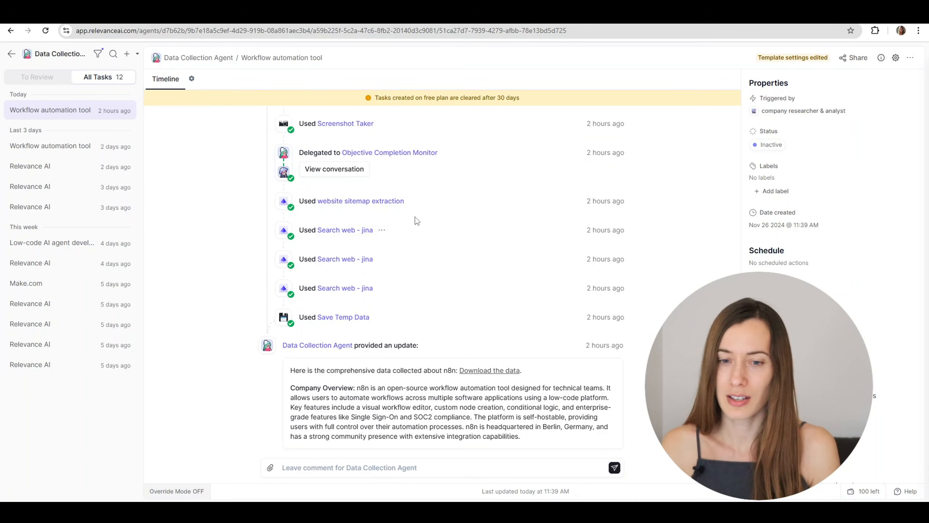
click(191, 79)
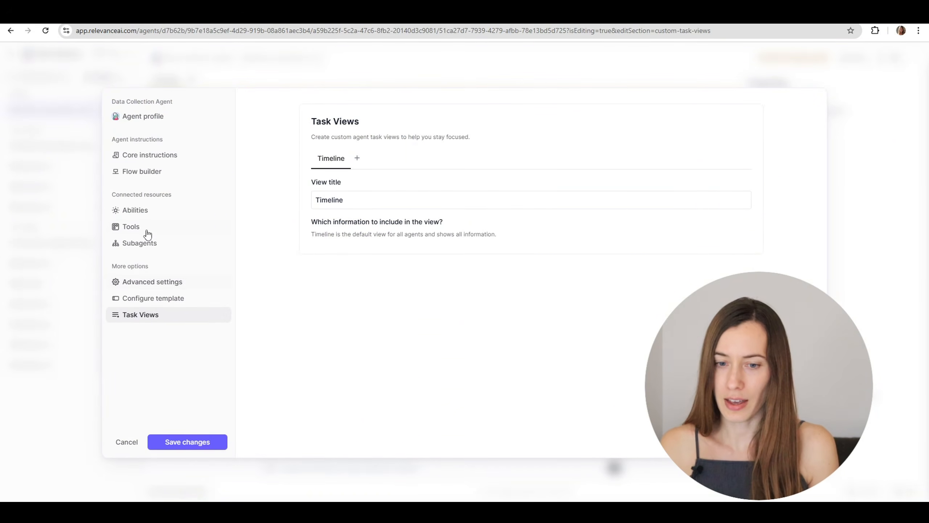
click(142, 172)
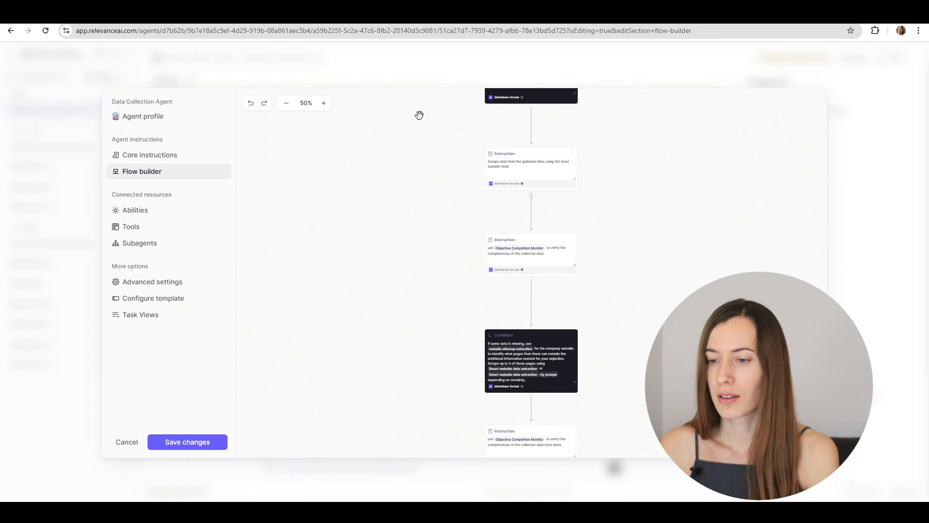
click(324, 103)
click(324, 103)
click(324, 103)
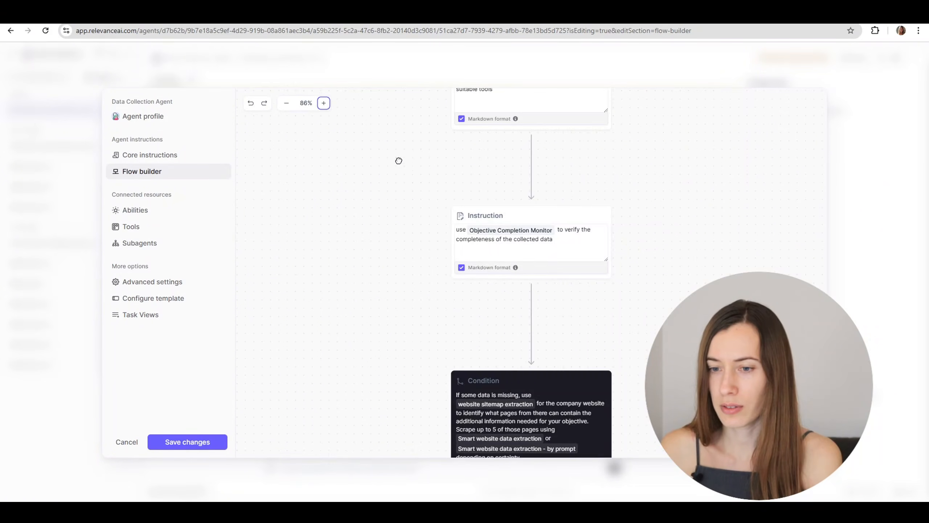
Examine the flow builder from the starting point through link gathering and the missing-links condition to the data scraping instruction
scroll(413, 382, down, 2)
scroll(378, 295, up, 2)
scroll(378, 296, up, 4)
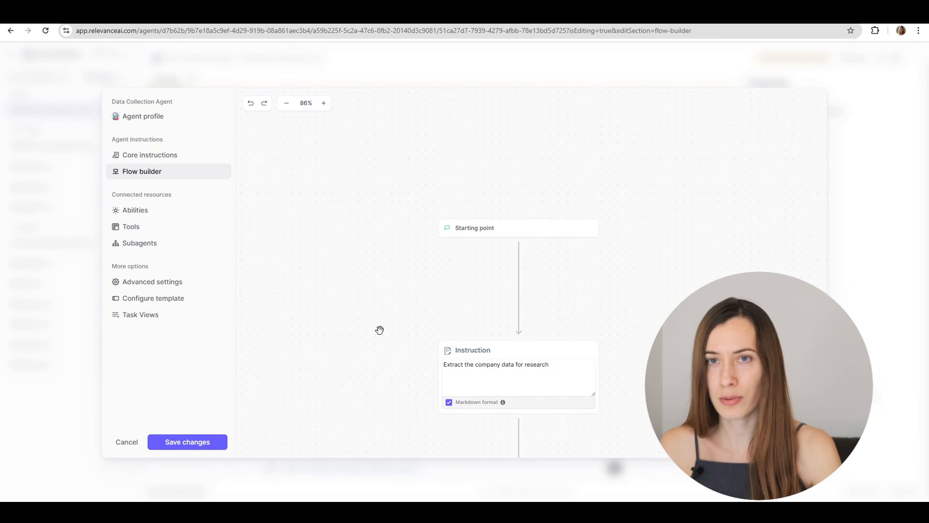
click(323, 106)
scroll(363, 216, down, 5)
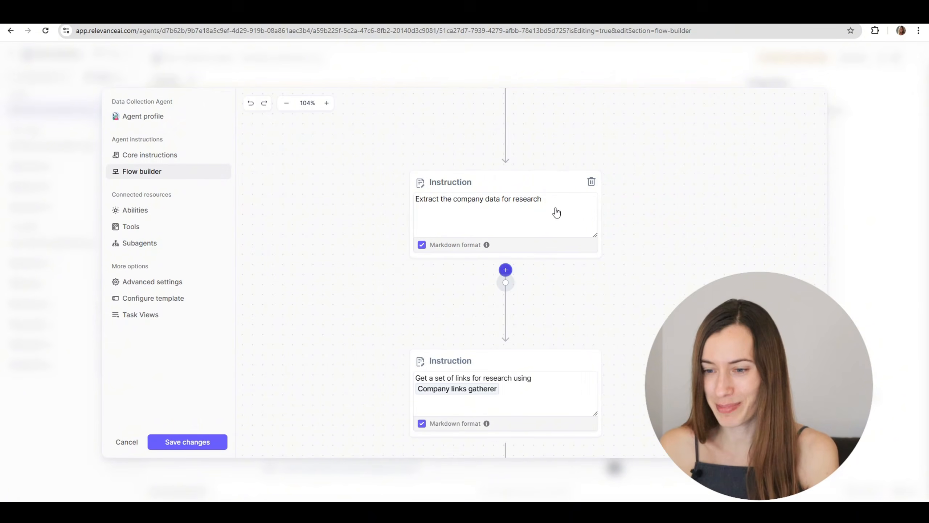
scroll(680, 180, down, 5)
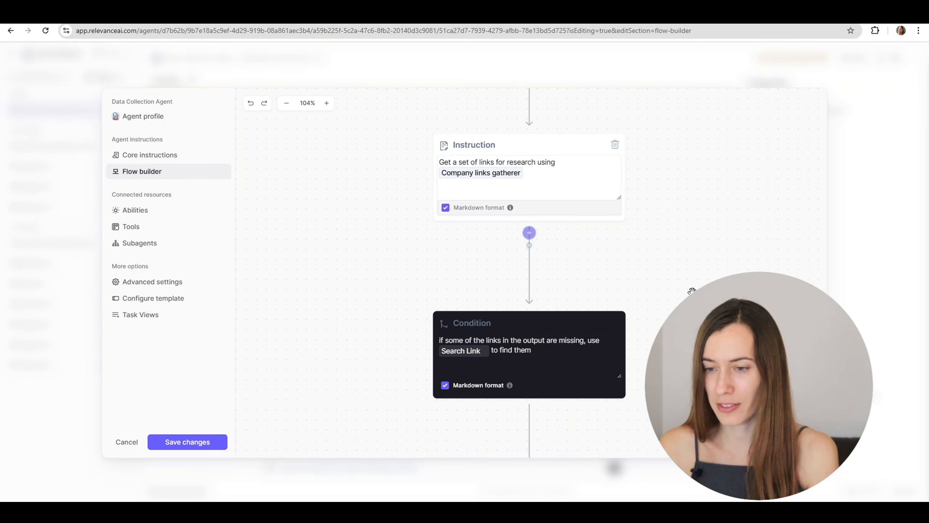
scroll(669, 169, down, 1)
scroll(669, 170, down, 3)
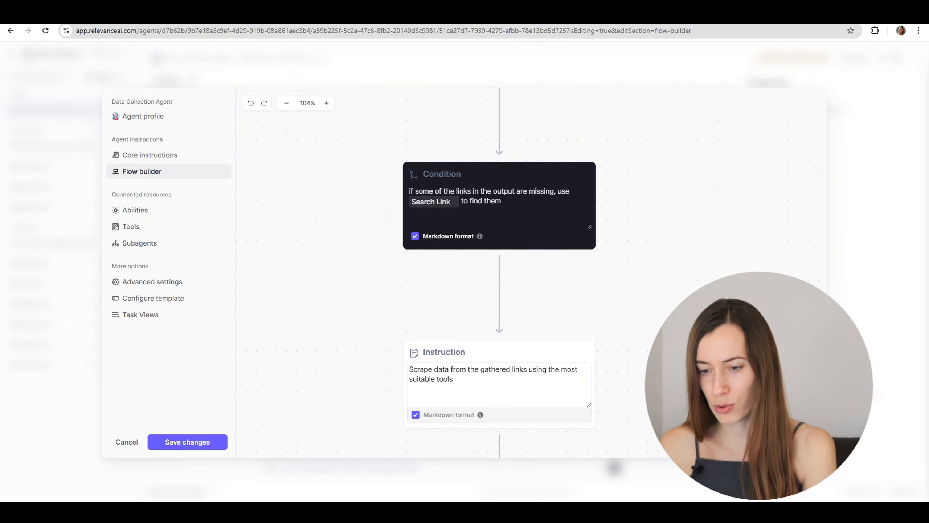
scroll(710, 224, down, 4)
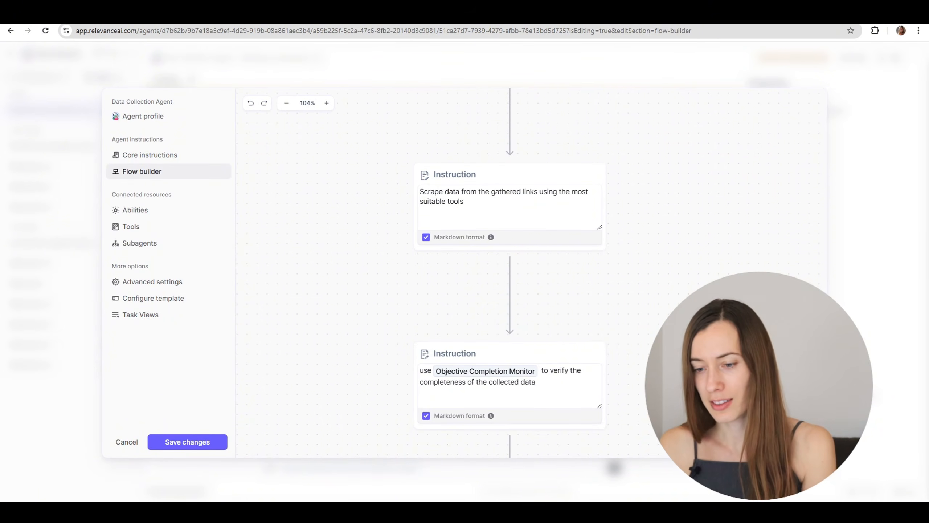
Examine the rest of the flow, from the Objective Completion Monitor check through the missing-data condition to the final instruction returning the saved file link
scroll(691, 260, down, 3)
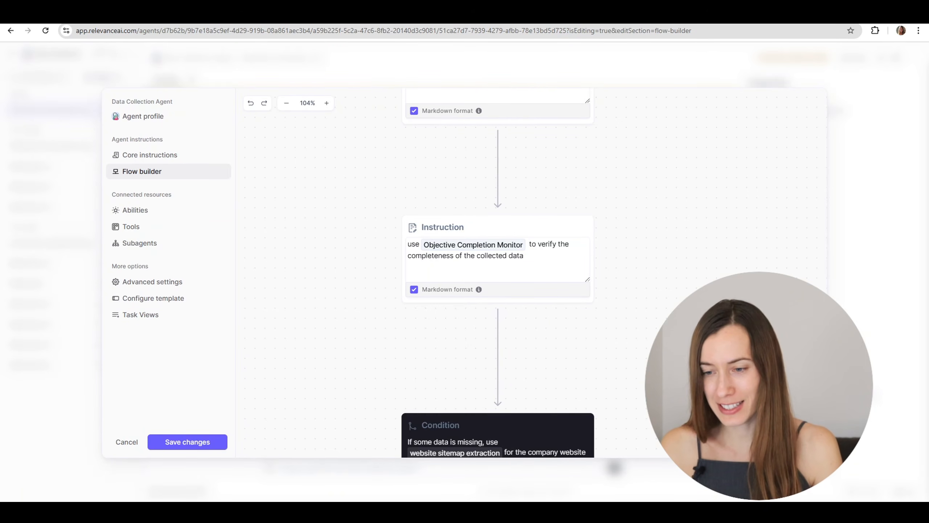
scroll(647, 235, down, 5)
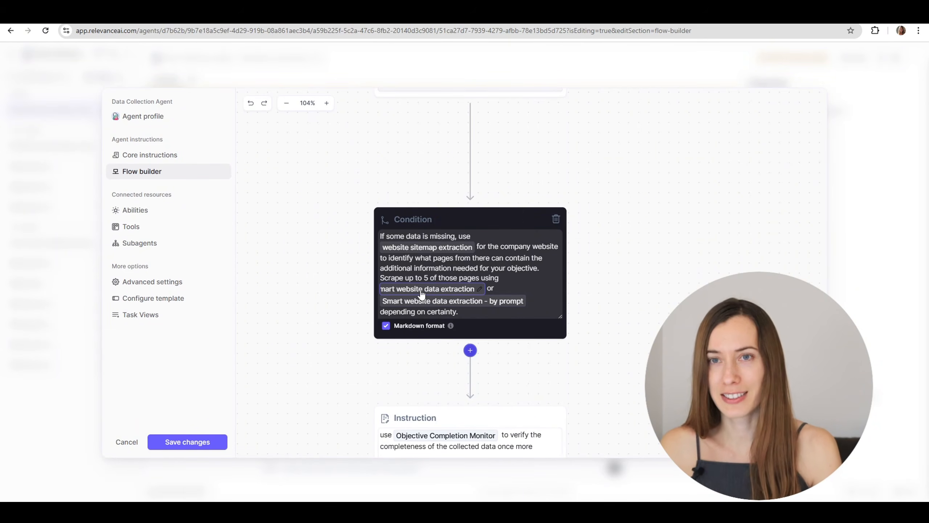
drag(618, 400, 611, 272)
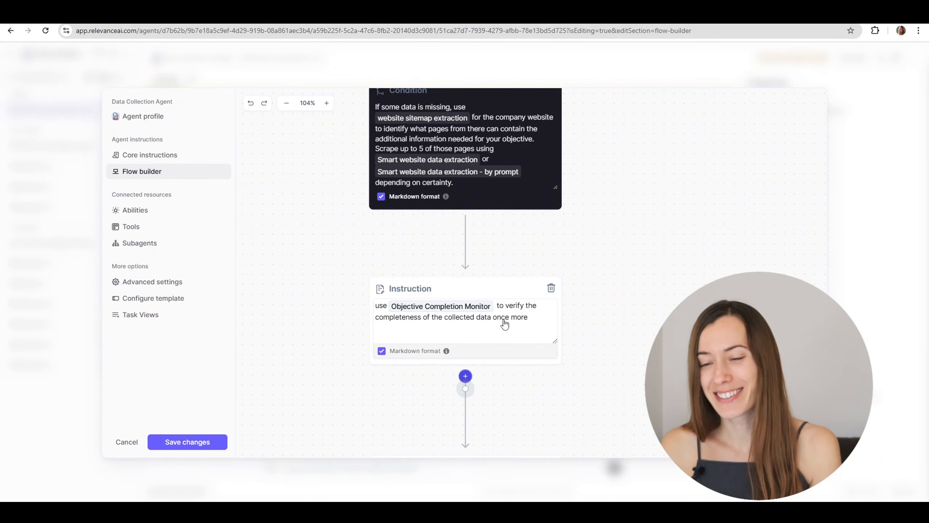
drag(560, 404, 564, 257)
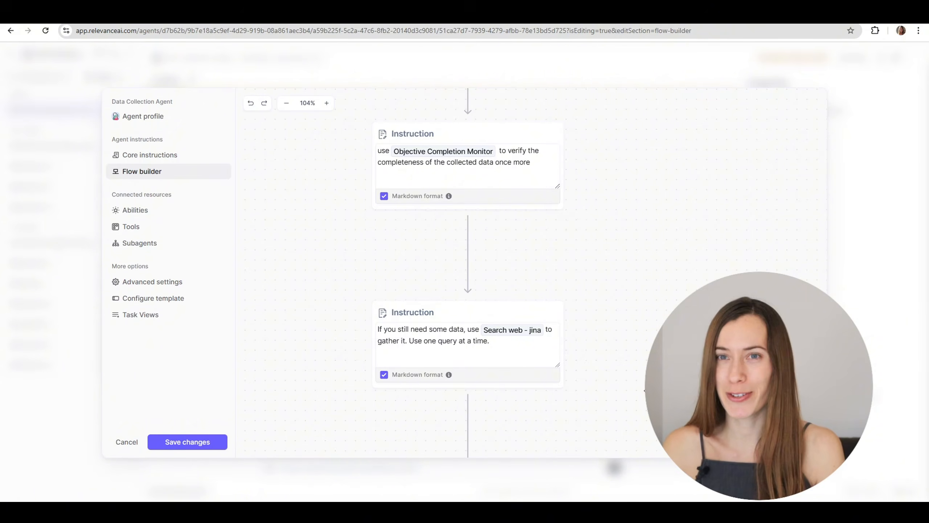
drag(607, 425, 591, 253)
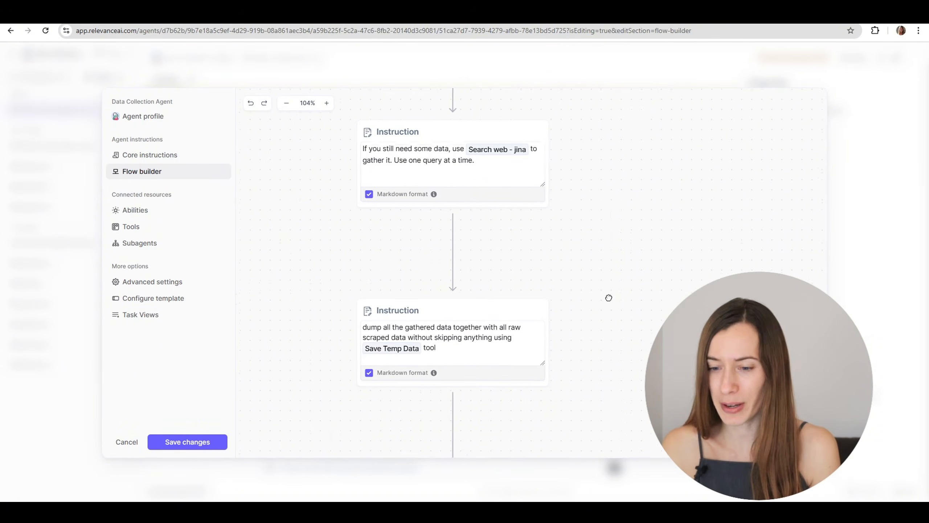
drag(608, 297, 609, 241)
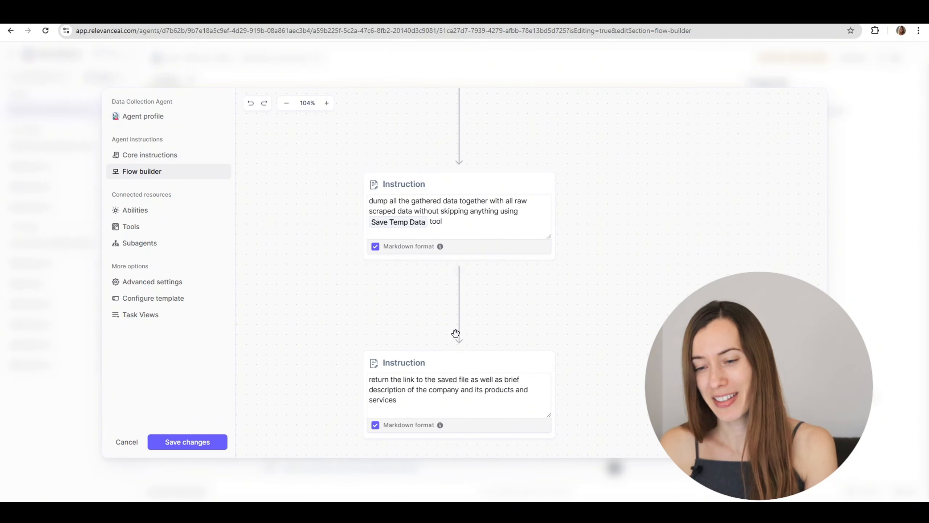
drag(620, 331, 624, 320)
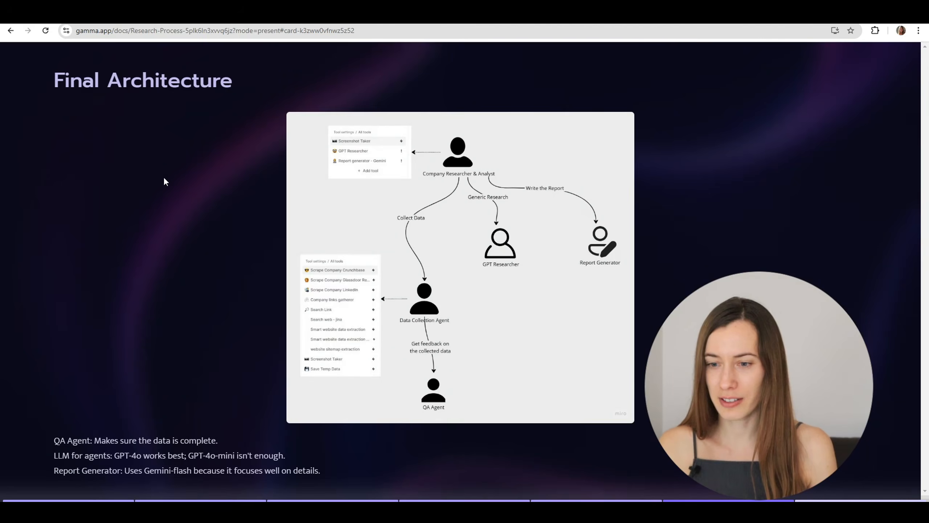
Go back through the Gamma presentation from Final Architecture to Challenge 3: Search Data, and return to the Data Collection Agent's settings in Relevance AI
key(Left)
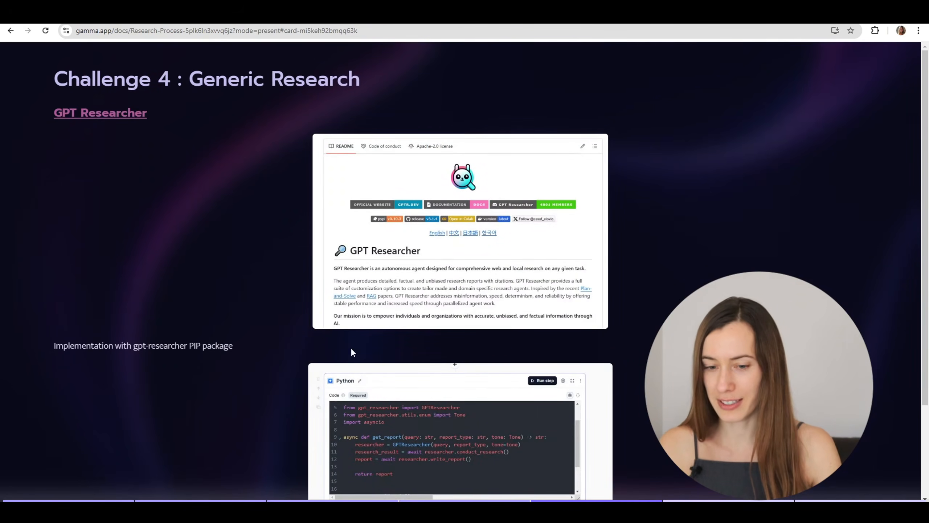
key(Left)
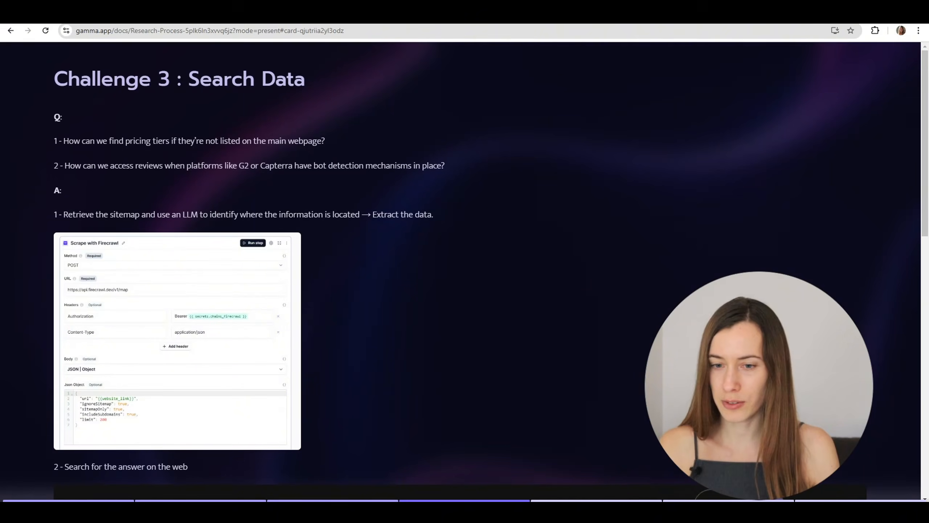
click(157, 20)
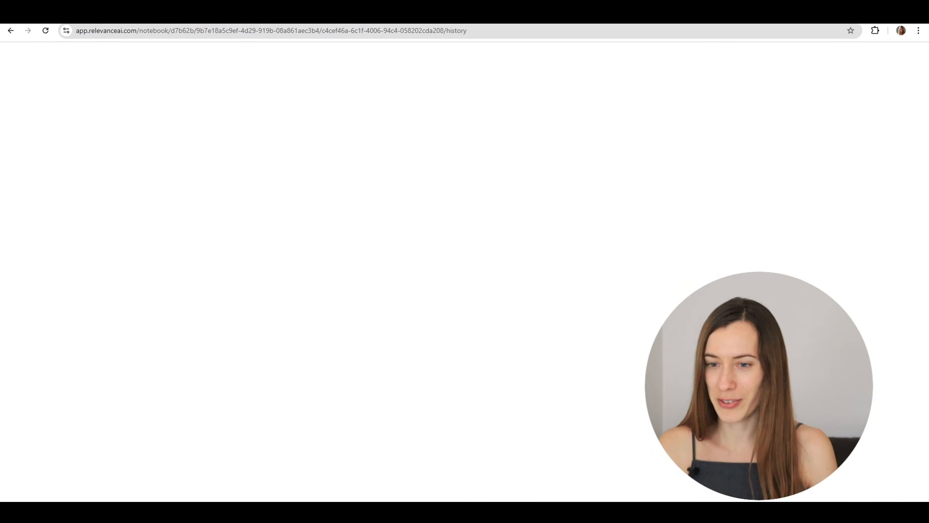
click(197, 20)
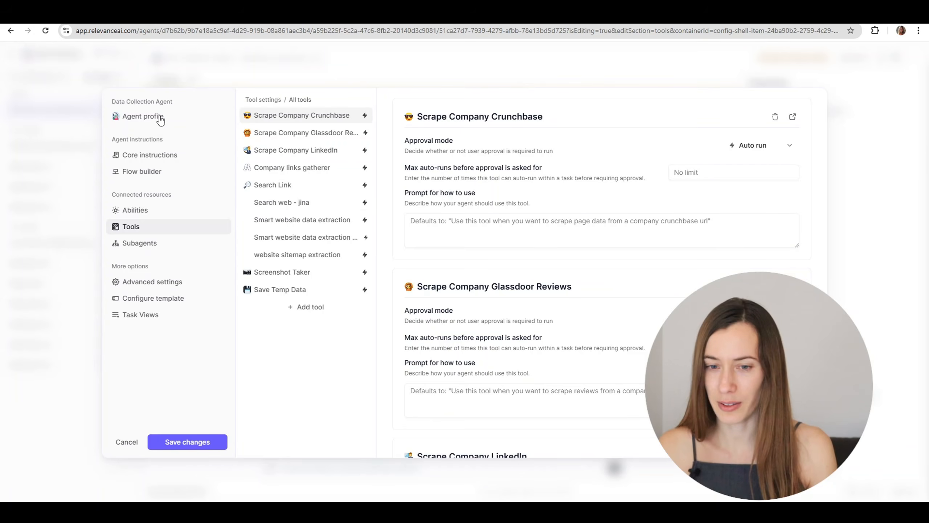
Open the Screenshot Taker tool from the Data Collection Agent's tools and show its build view
click(279, 275)
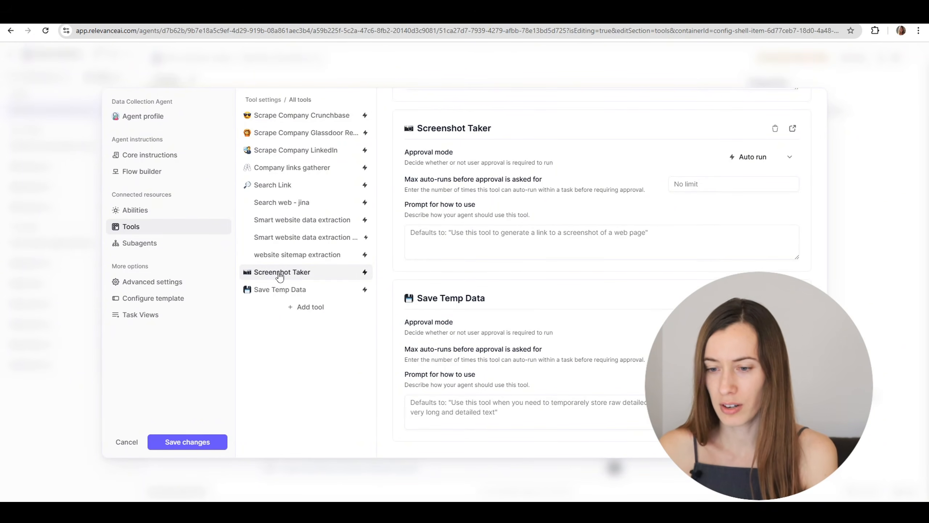
click(793, 128)
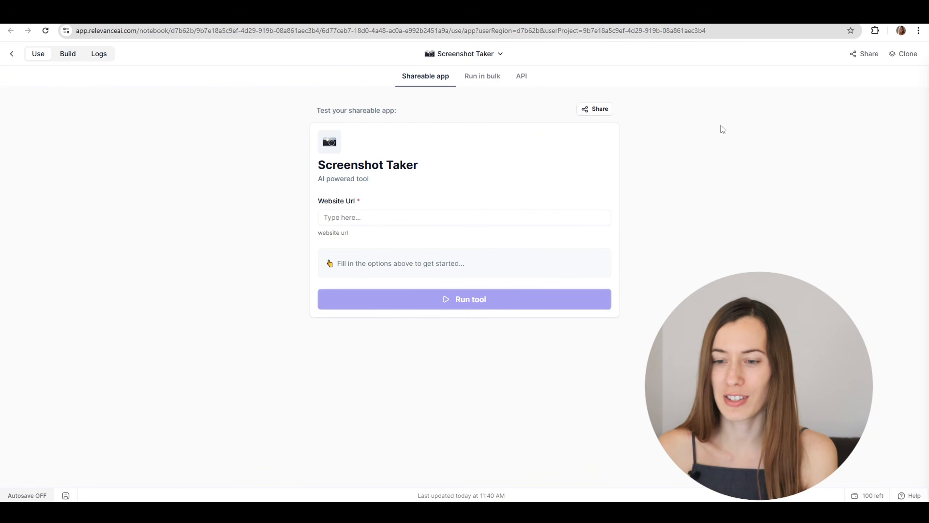
click(69, 55)
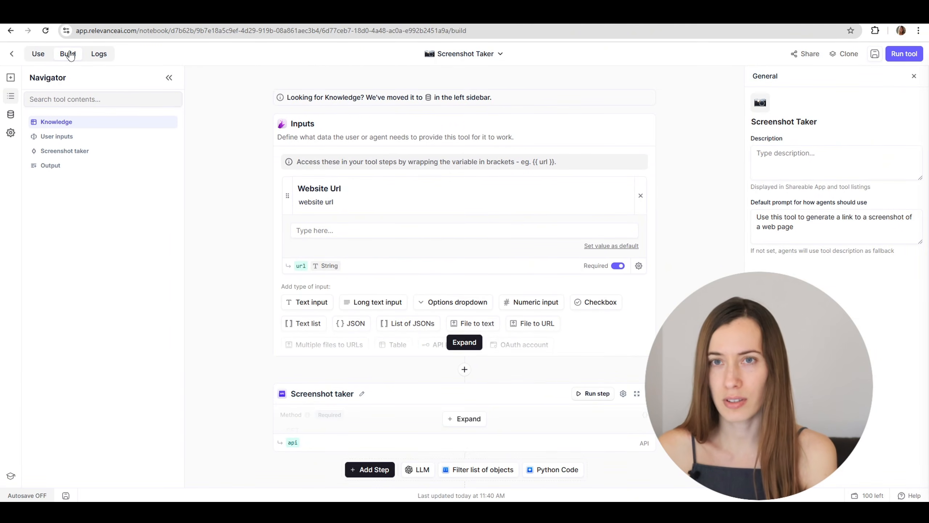
Expand the Screenshot taker API step, review its request settings and highlight the api.apiflash.com address in the URL
click(457, 420)
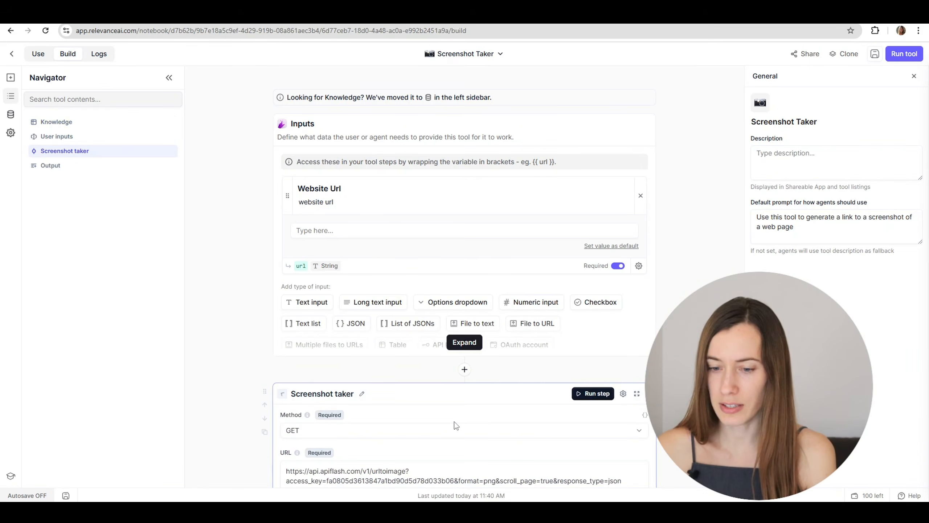
scroll(214, 104, down, 8)
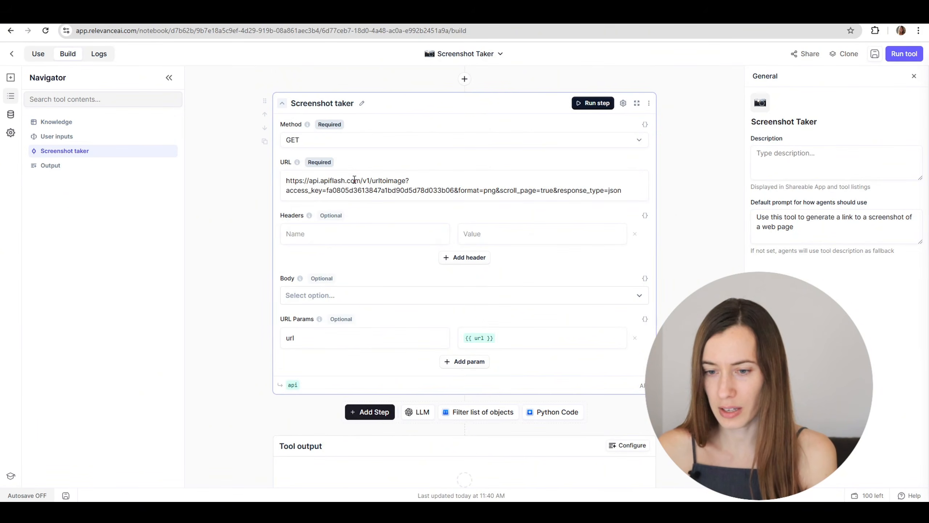
drag(354, 180, 281, 179)
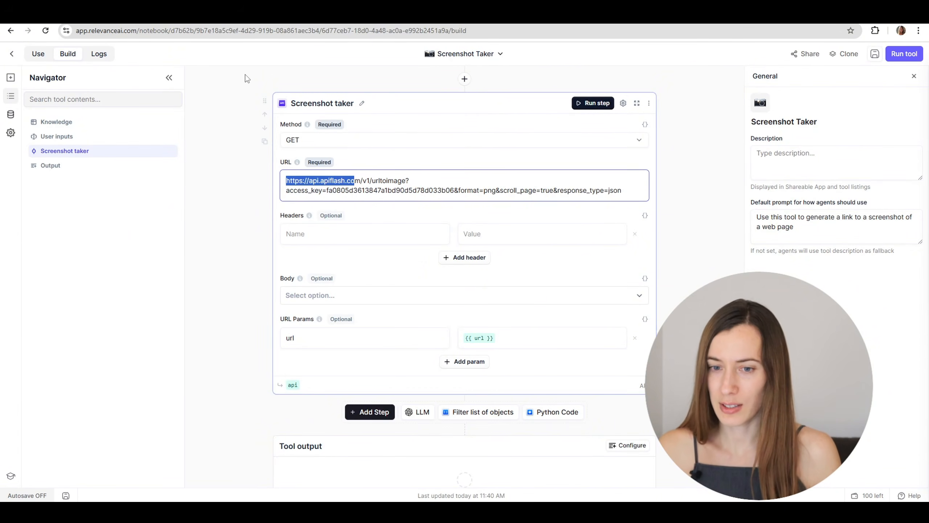
Switch to the Save Temp Data tool's build view and expand the Export data to temporary downloadable file step
click(10, 30)
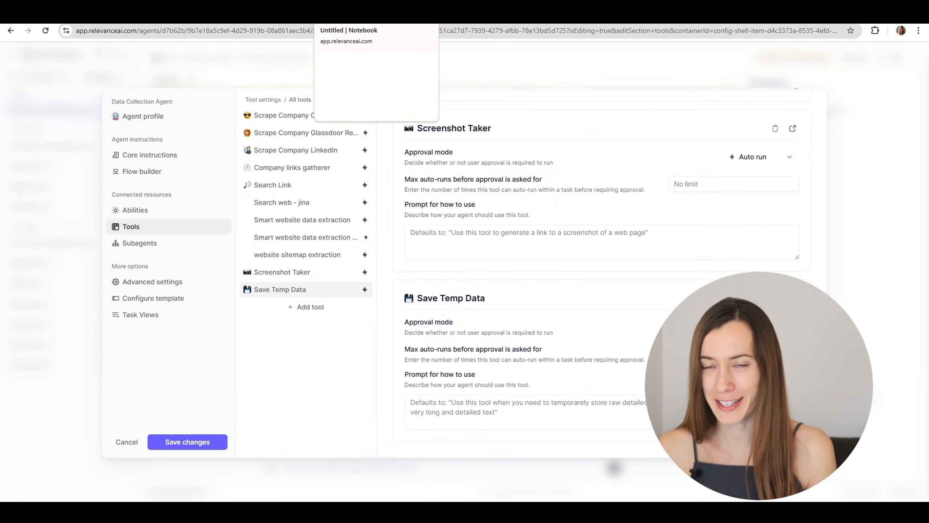
click(376, 16)
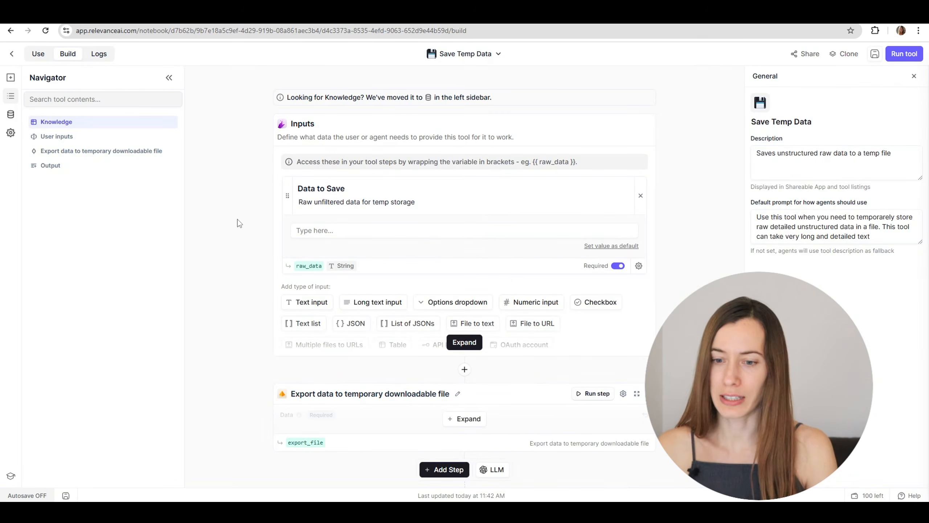
click(469, 426)
scroll(493, 245, down, 5)
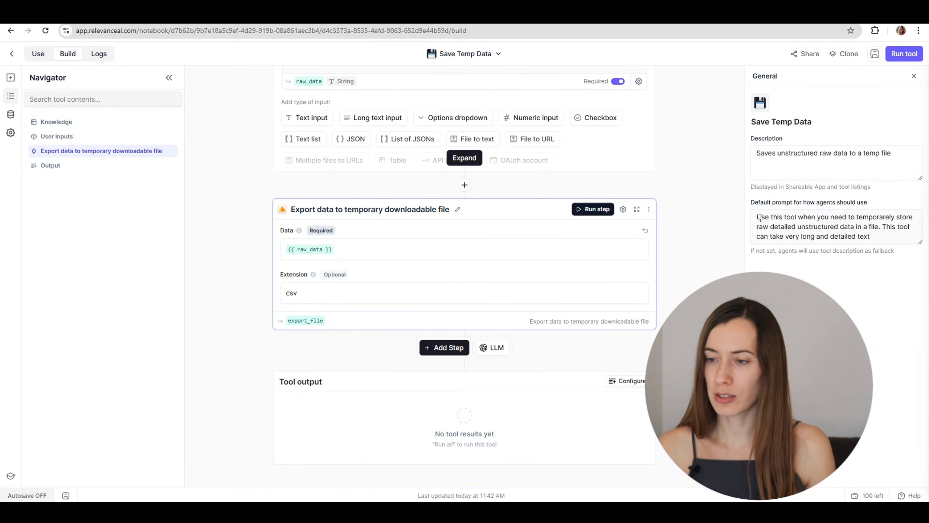
Highlight the label of Save Temp Data's default agent prompt and the description of its Data to Save input
drag(757, 217, 882, 206)
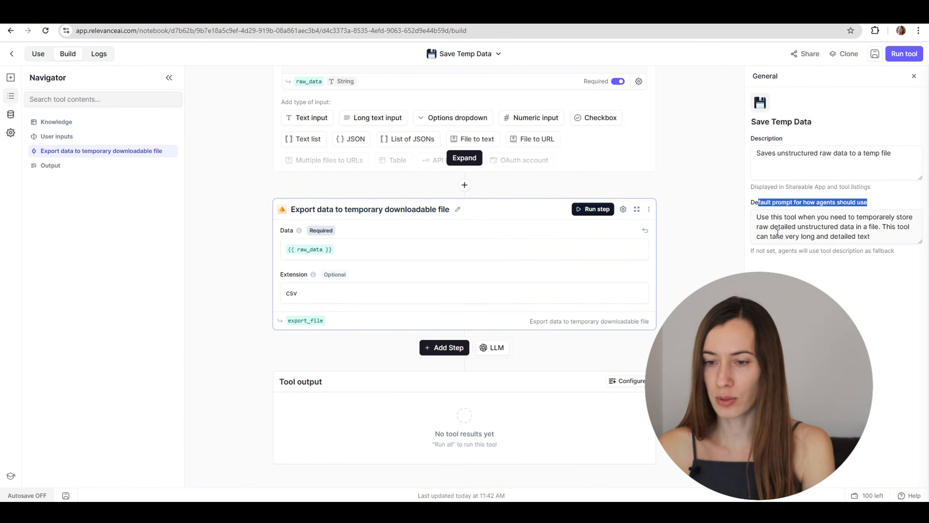
scroll(227, 229, up, 5)
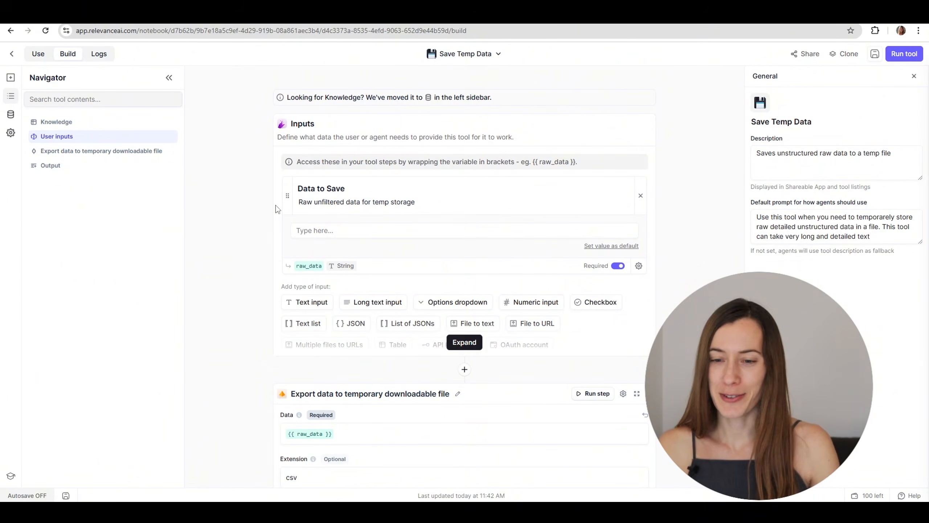
click(301, 201)
drag(299, 202, 426, 204)
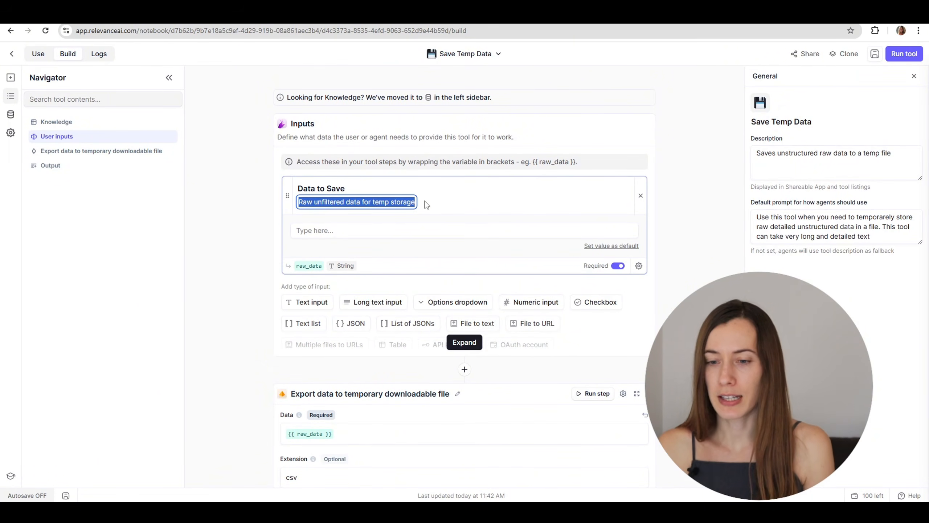